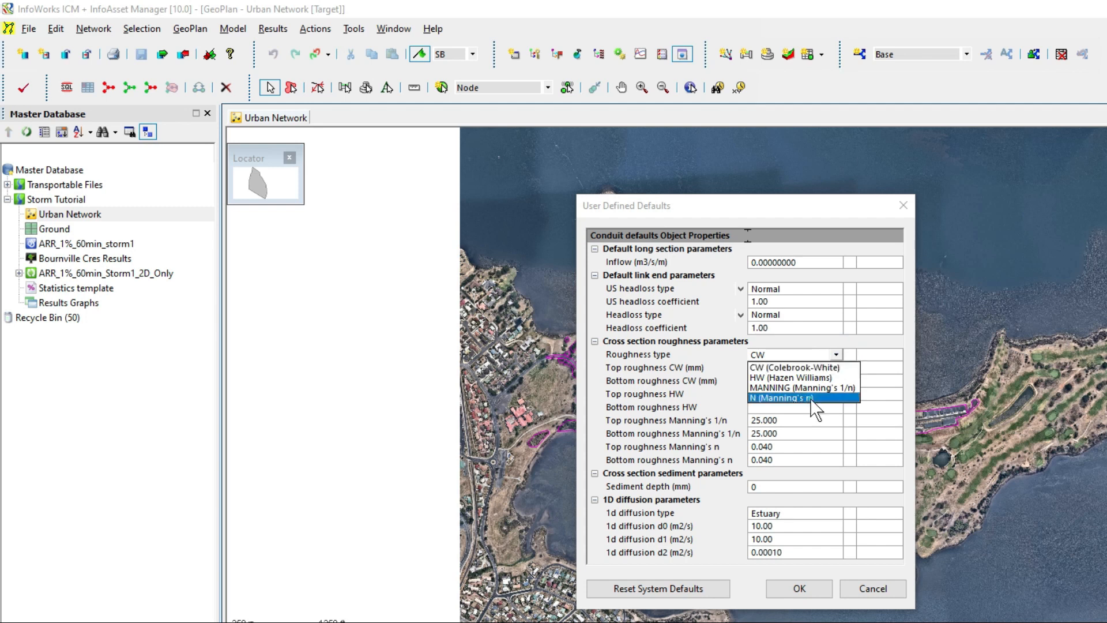
Set the conduit defaults to roughness type N with top roughness Manning's n 0.013, enter the bottom roughness Manning's n, and accept them.
{"action": "left_click", "coordinate": [792, 446]}
{"action": "type", "text": "0"}
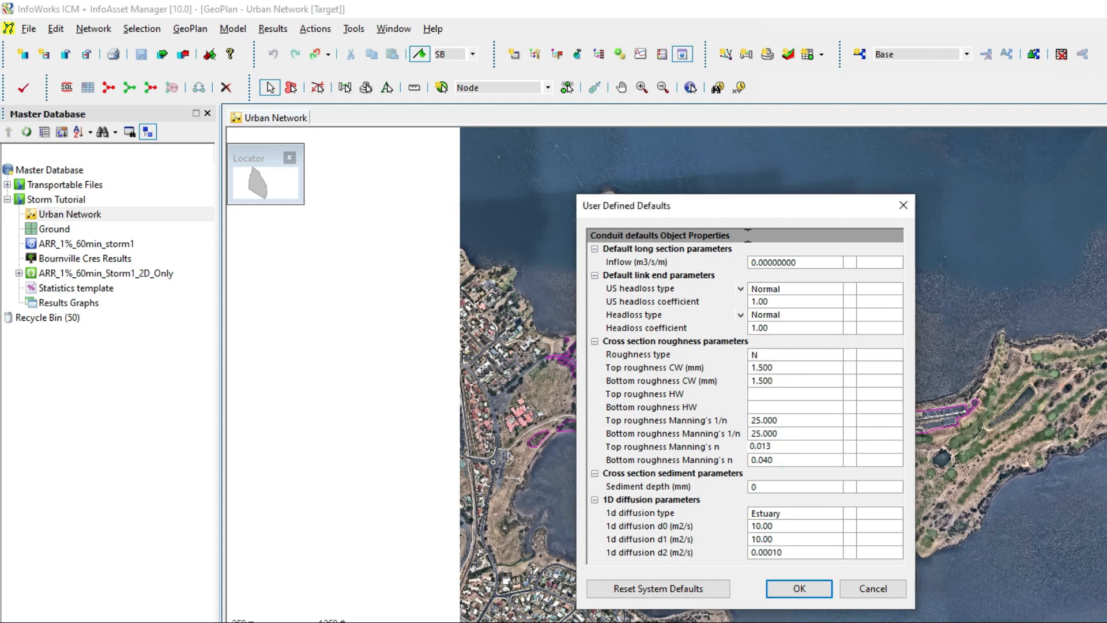
{"action": "left_click", "coordinate": [804, 459]}
{"action": "type", "text": "0.0"}
{"action": "left_click", "coordinate": [798, 586]}
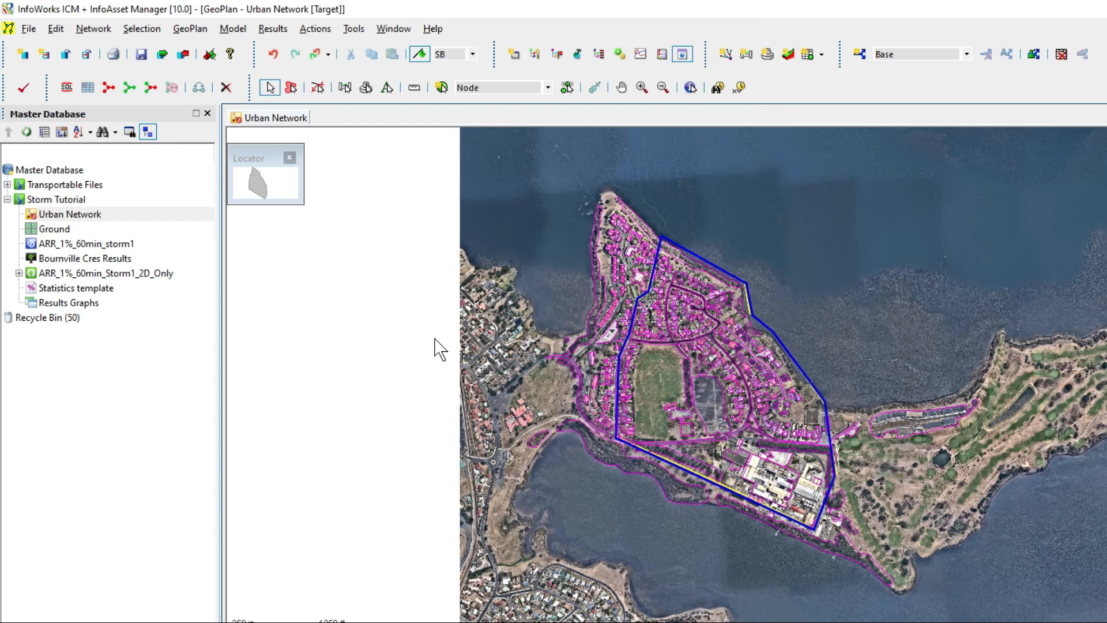
Open the user defined defaults for nodes and set the flood type to Gully 2D.
{"action": "left_click", "coordinate": [97, 29]}
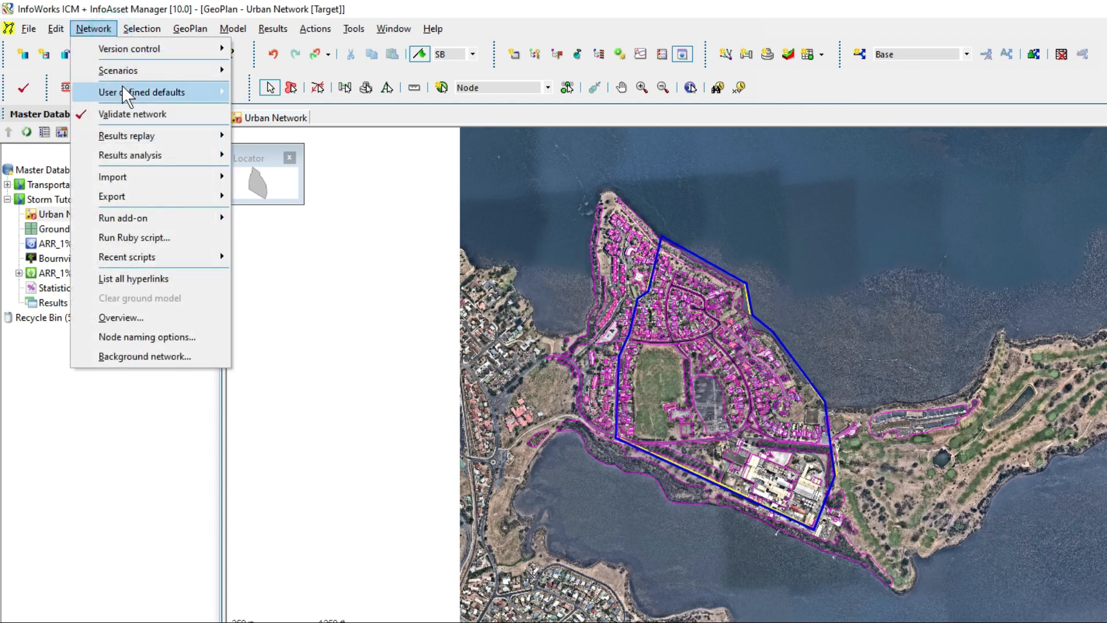
{"action": "mouse_move", "coordinate": [141, 85]}
{"action": "left_click", "coordinate": [250, 110]}
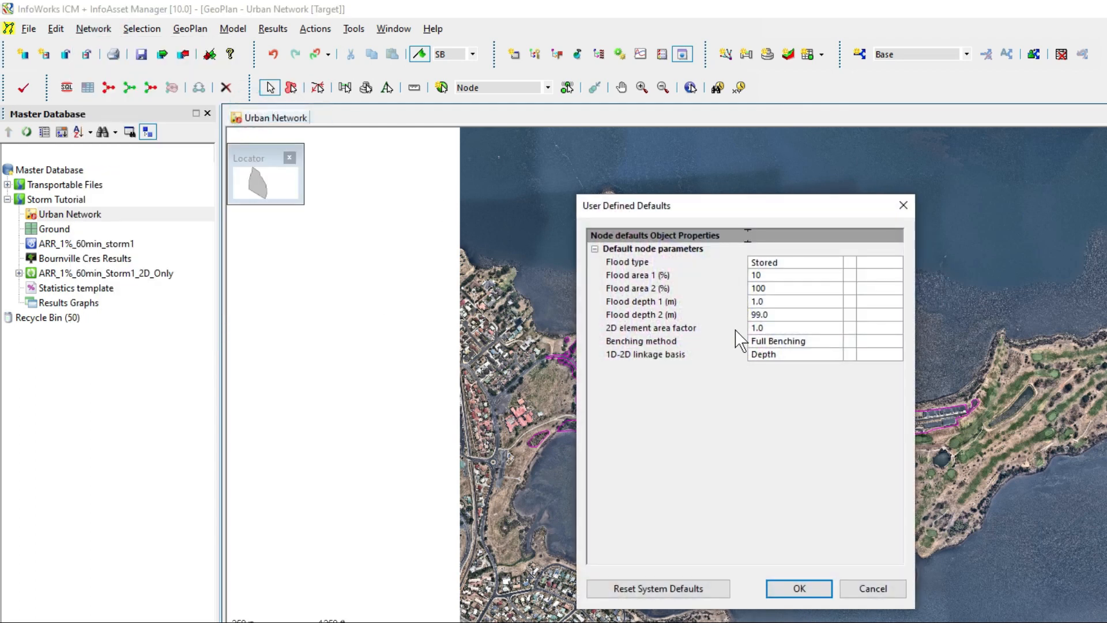
{"action": "left_click", "coordinate": [819, 264]}
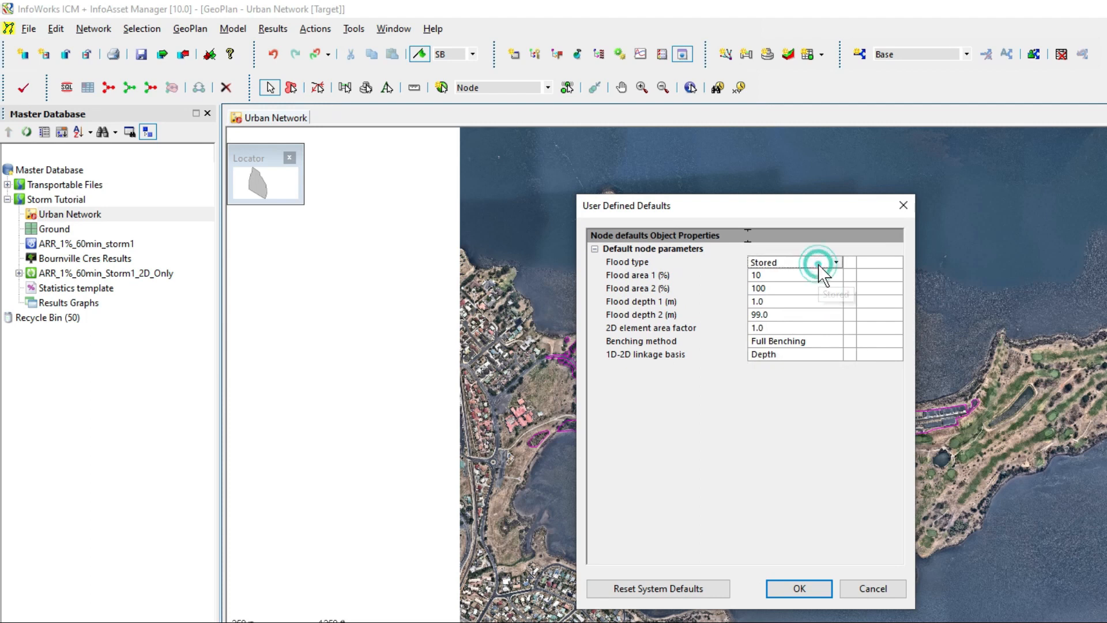
{"action": "left_click", "coordinate": [836, 262]}
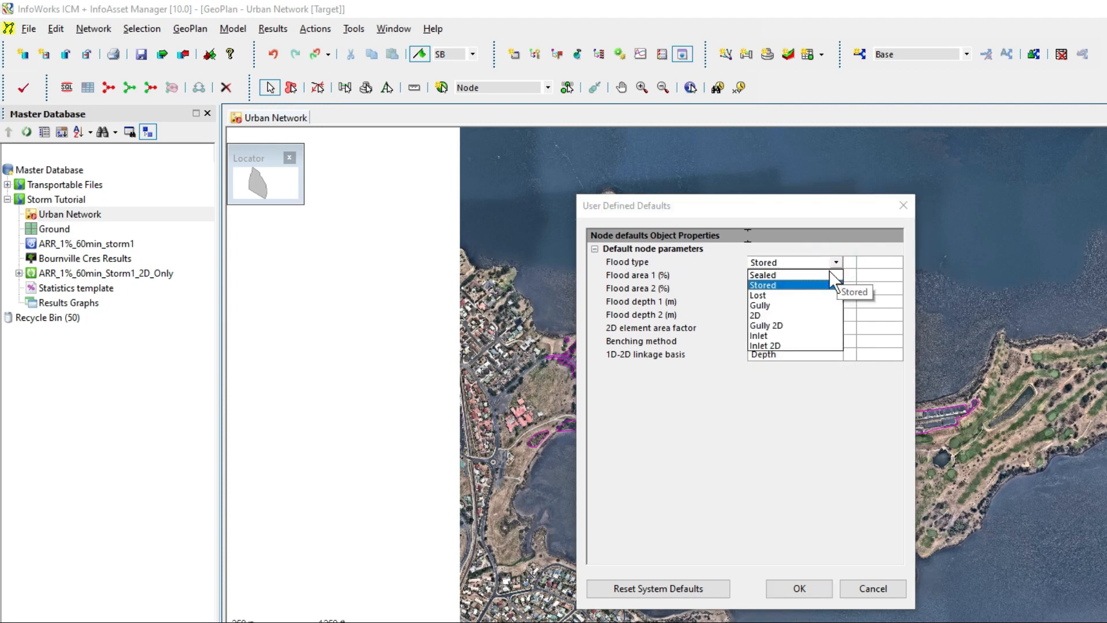
{"action": "left_click", "coordinate": [786, 325]}
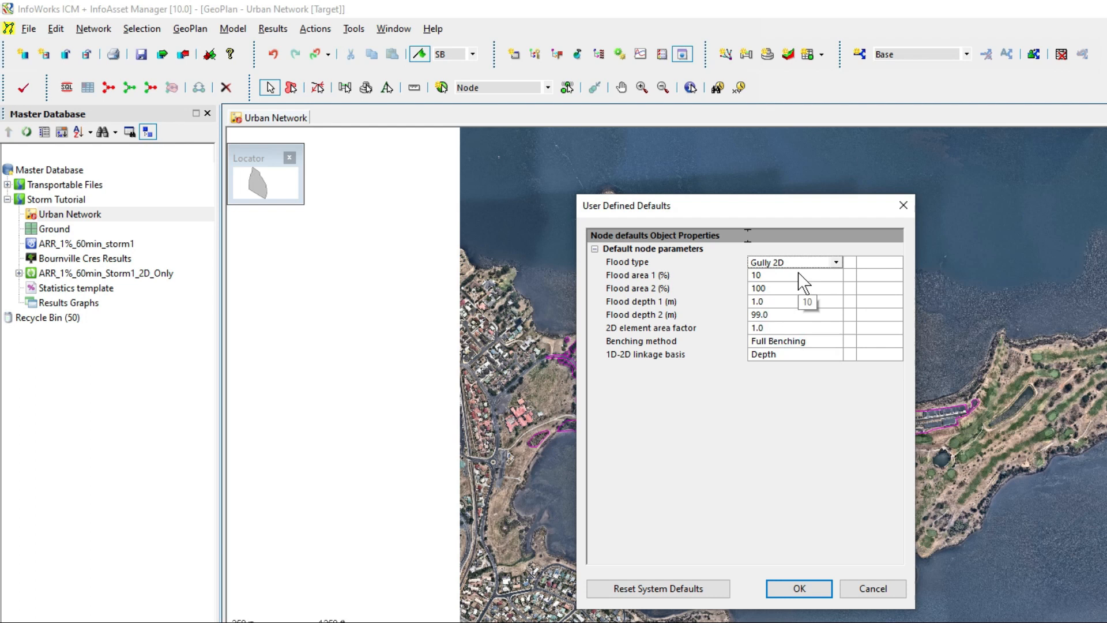
Set the node defaults' 1D-2D linkage basis to Elevation and accept the defaults.
{"action": "left_click", "coordinate": [801, 352]}
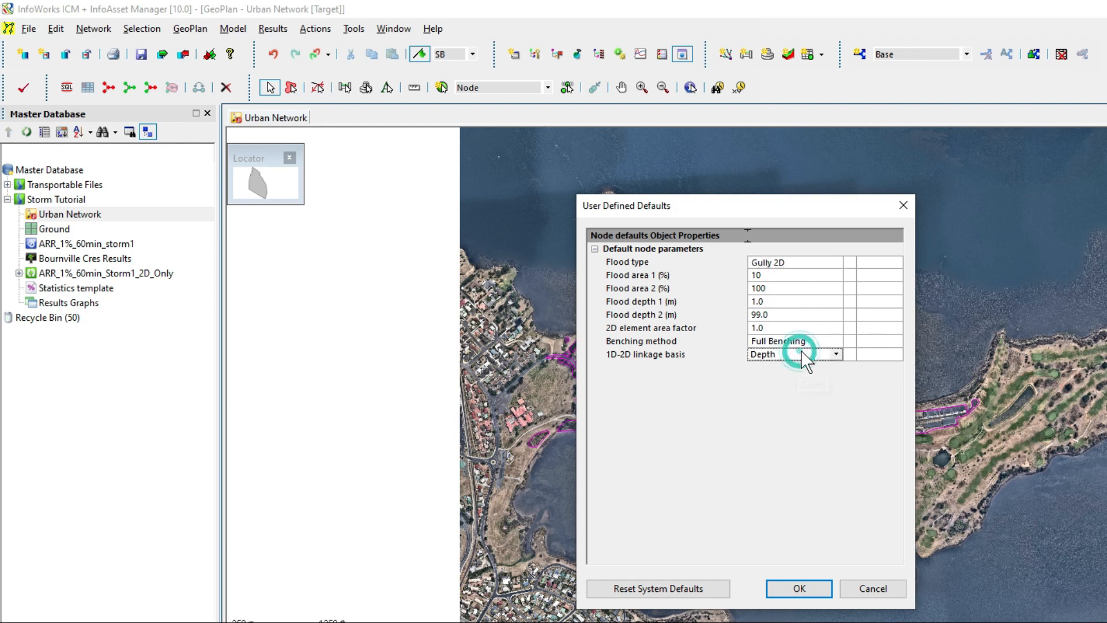
{"action": "left_click", "coordinate": [801, 351]}
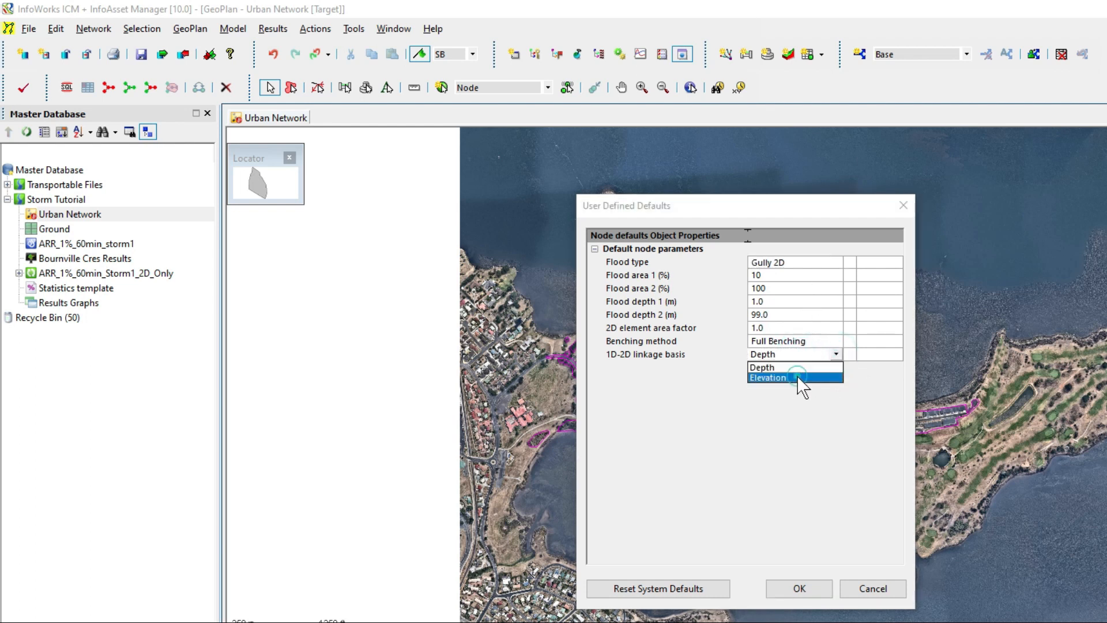
{"action": "left_click", "coordinate": [797, 376]}
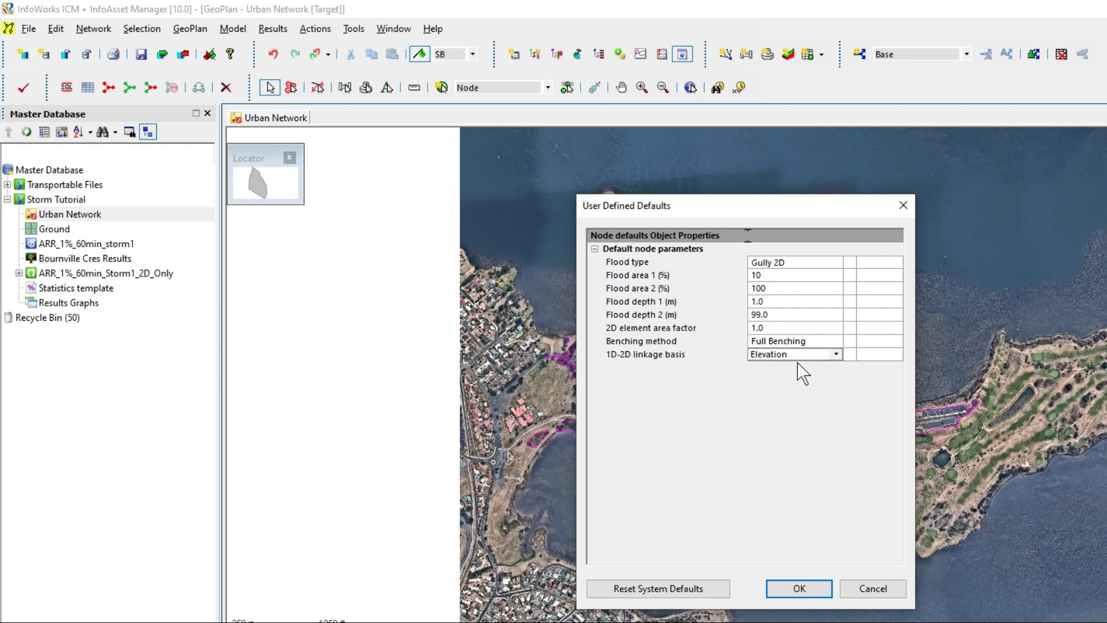
{"action": "left_click", "coordinate": [799, 588]}
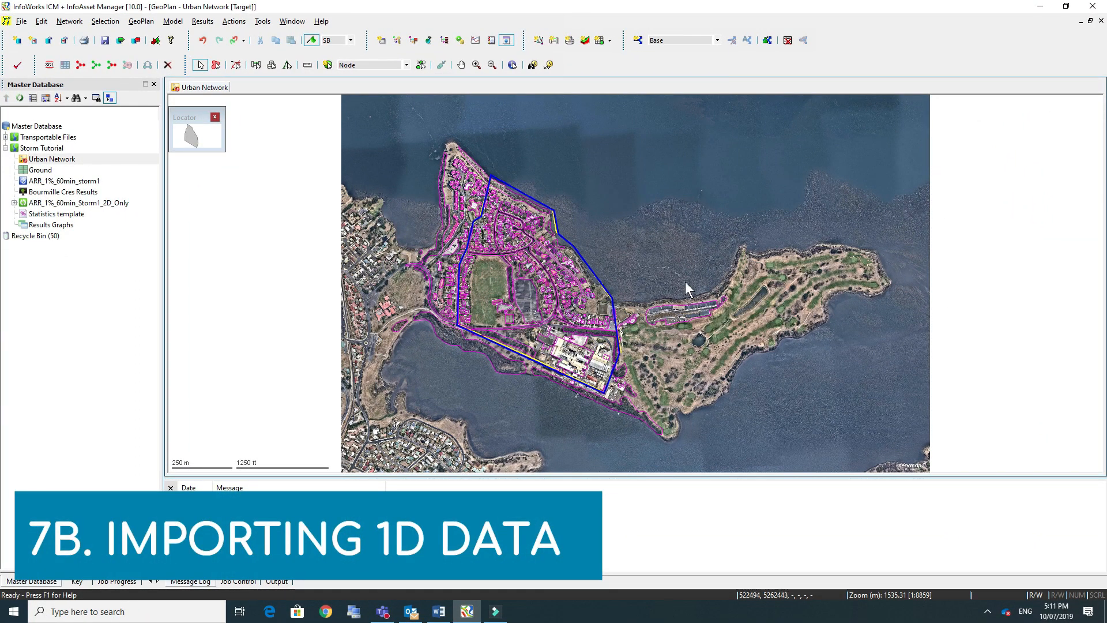
Open the Open Data Import Centre for the network and set the flag on imported fields to #A.
{"action": "left_click", "coordinate": [84, 22]}
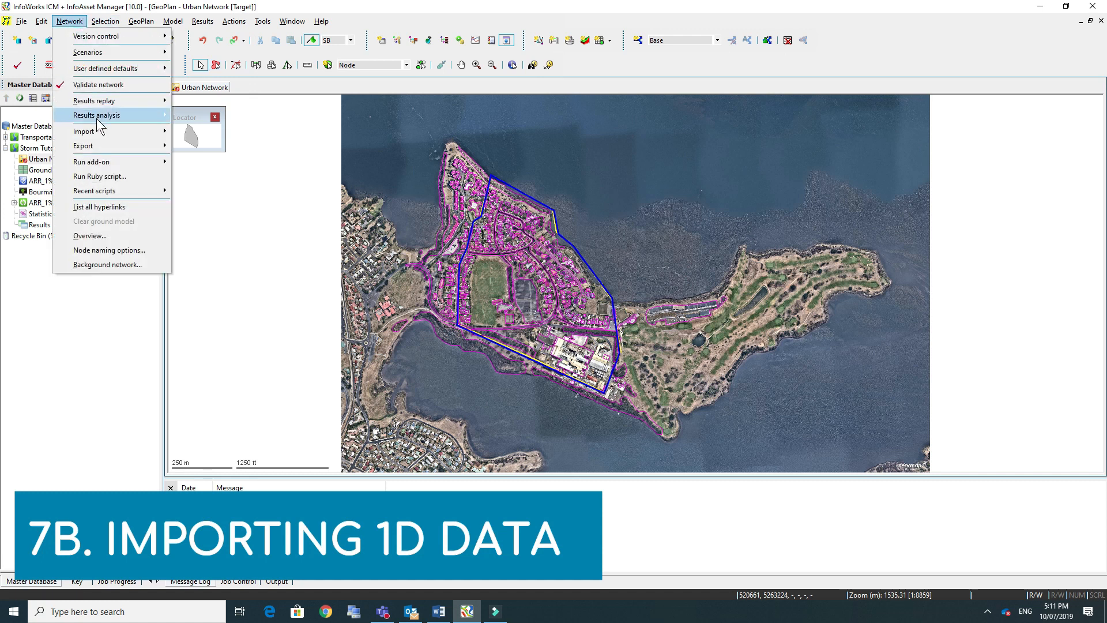
{"action": "mouse_move", "coordinate": [96, 133]}
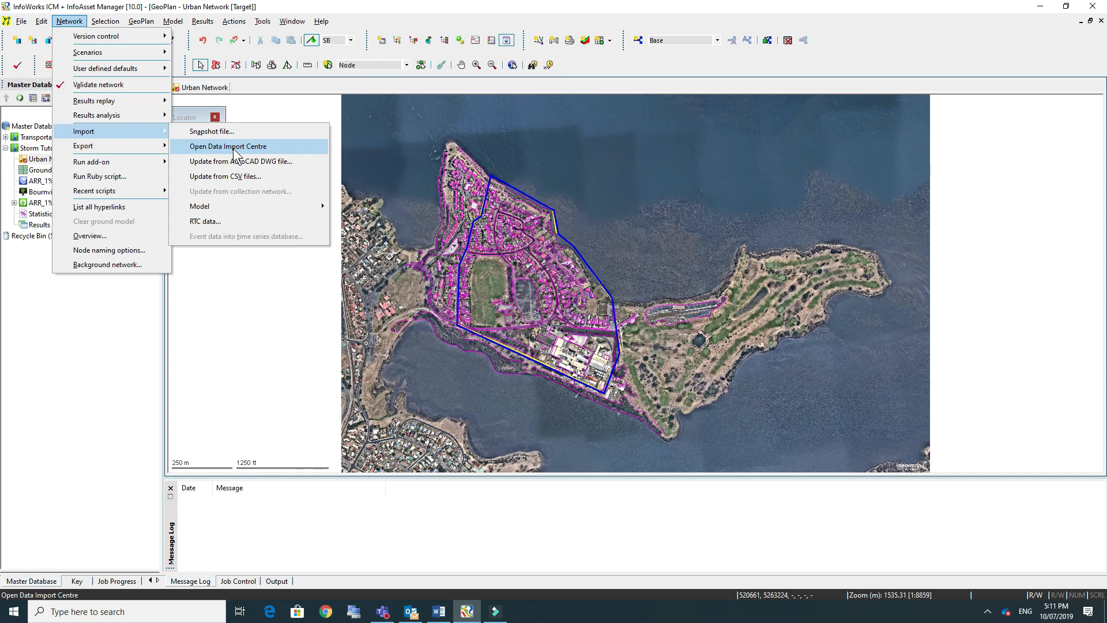
{"action": "mouse_move", "coordinate": [234, 210]}
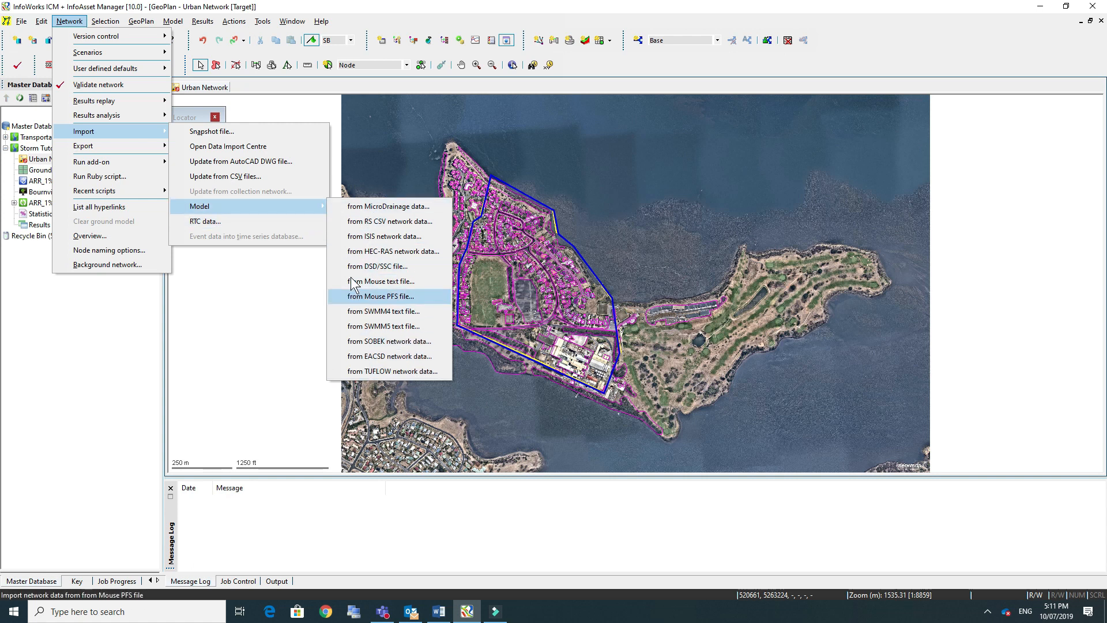
{"action": "left_click", "coordinate": [260, 150]}
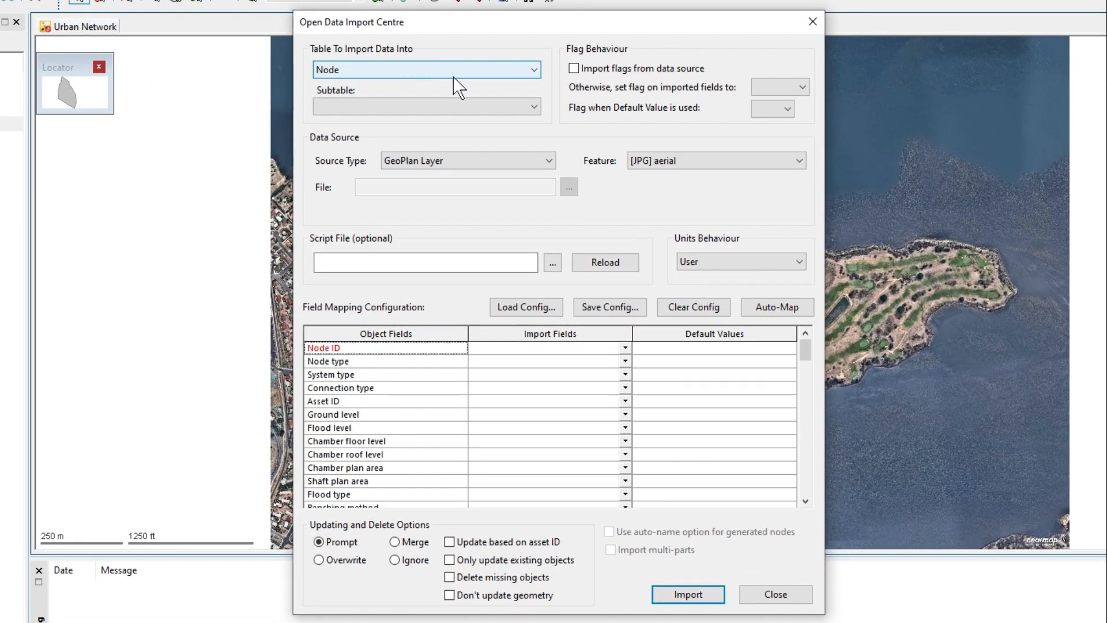
{"action": "left_click", "coordinate": [783, 88]}
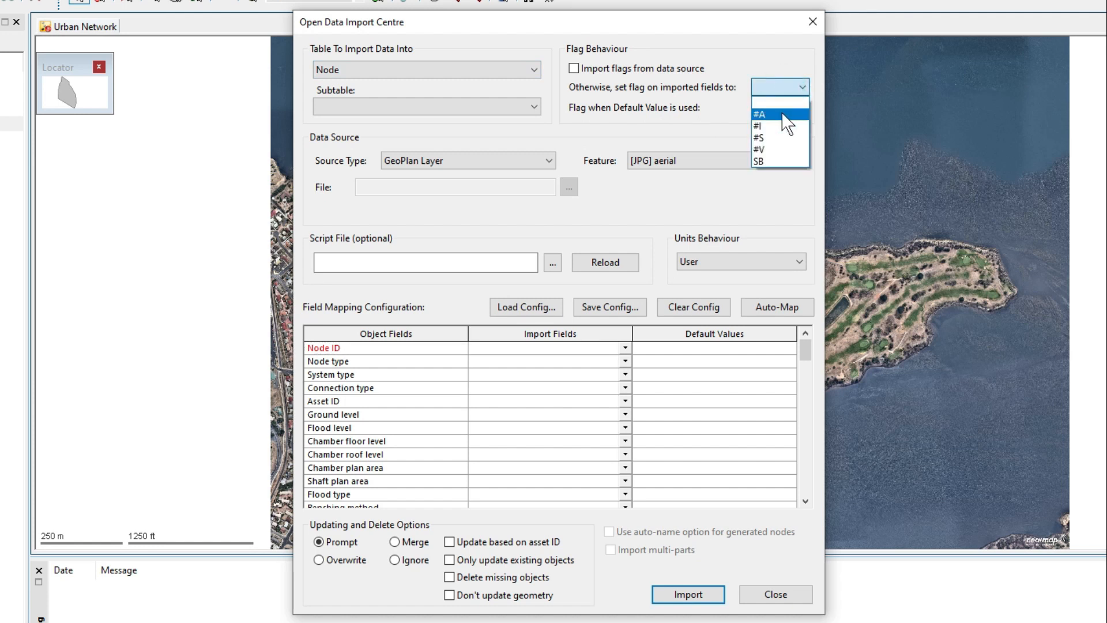
{"action": "left_click", "coordinate": [773, 114]}
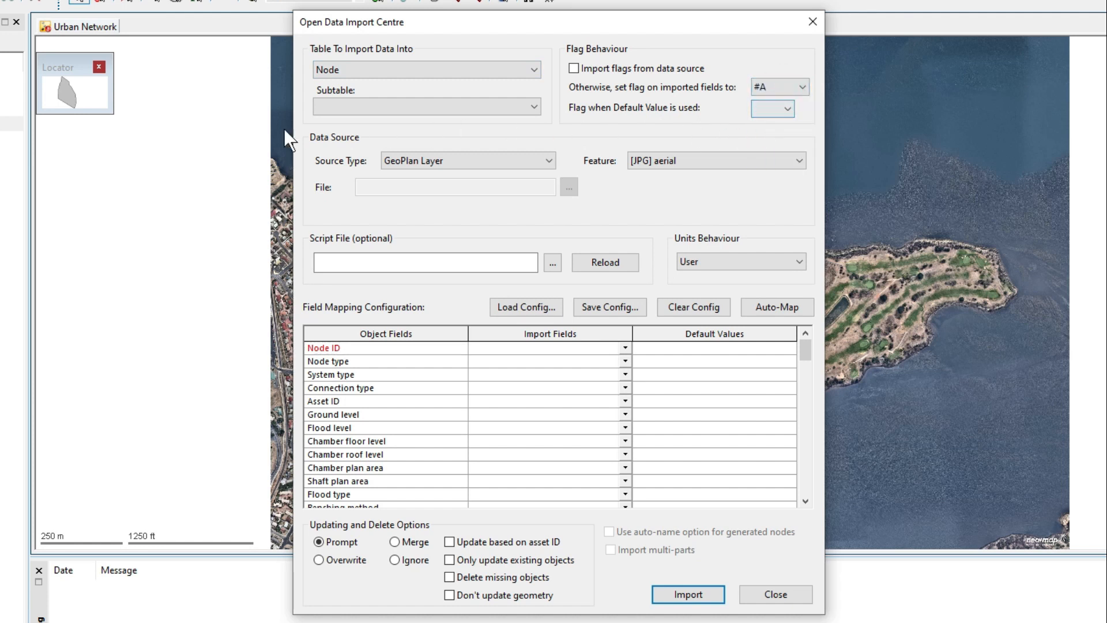
Set the node import's source type to Raw Shape File and choose Storwmater_Pits_snipped.shp from the Raw Data folder.
{"action": "left_click", "coordinate": [507, 161]}
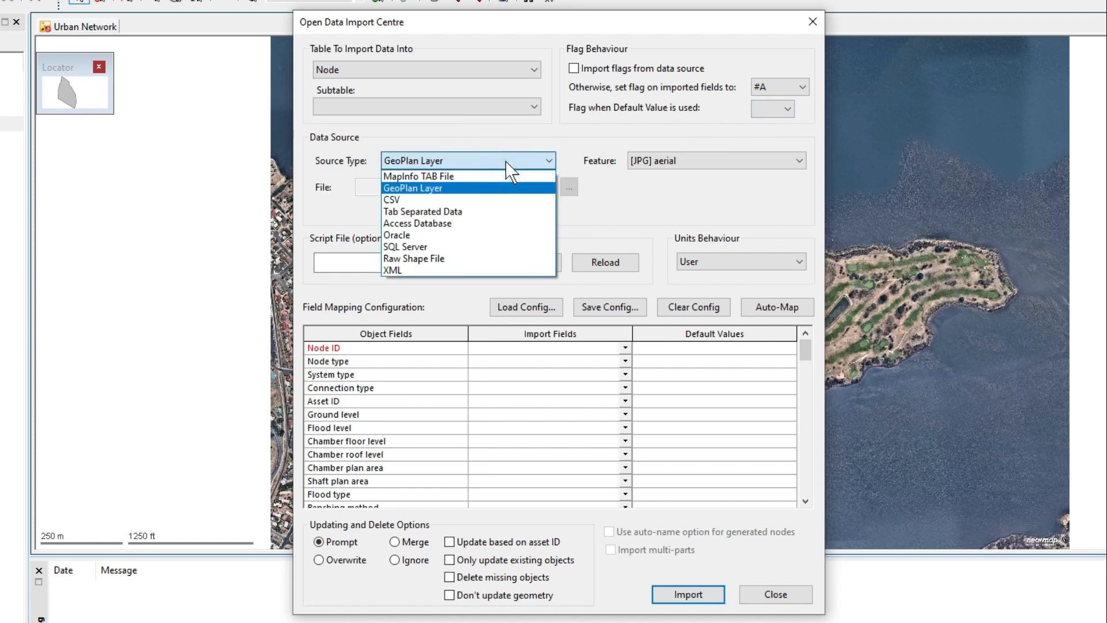
{"action": "left_click", "coordinate": [458, 258]}
{"action": "left_click", "coordinate": [568, 188]}
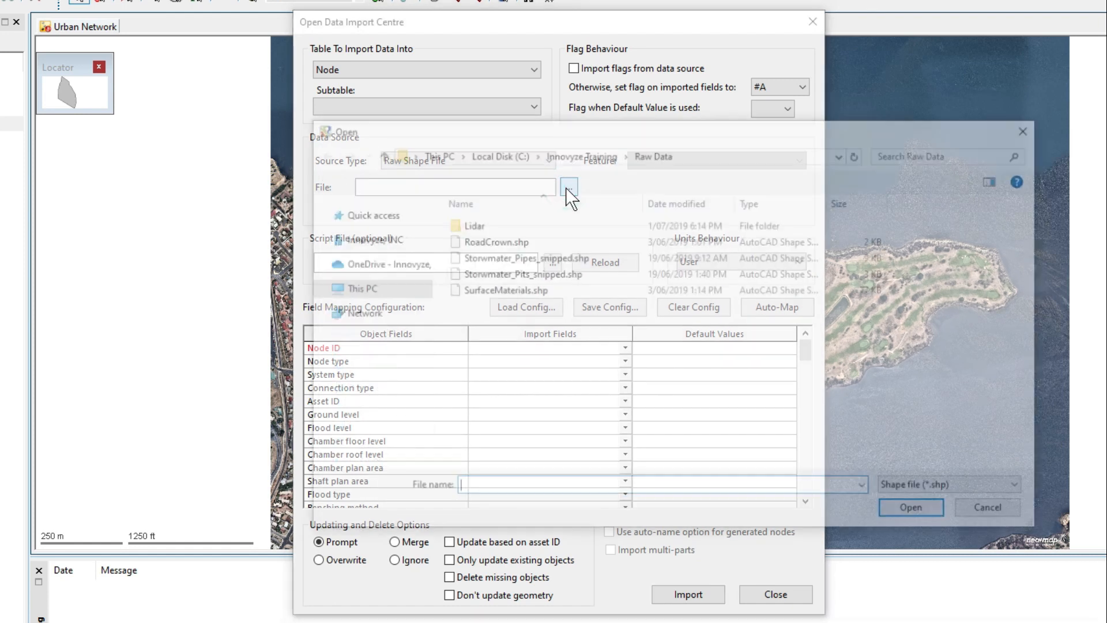
{"action": "left_click", "coordinate": [536, 274]}
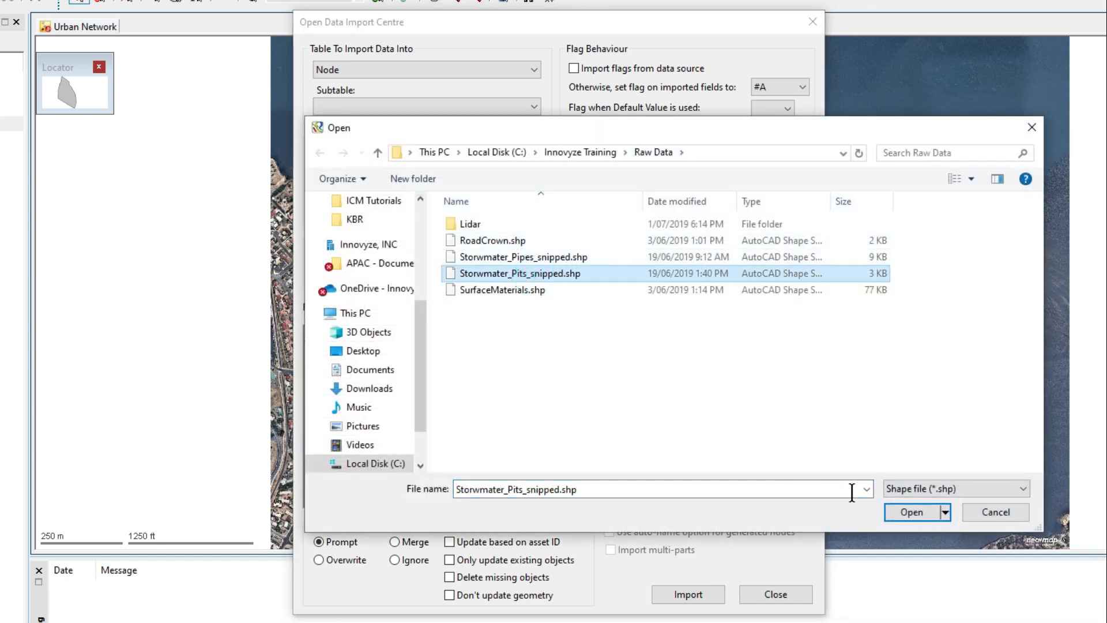
{"action": "left_click", "coordinate": [909, 511]}
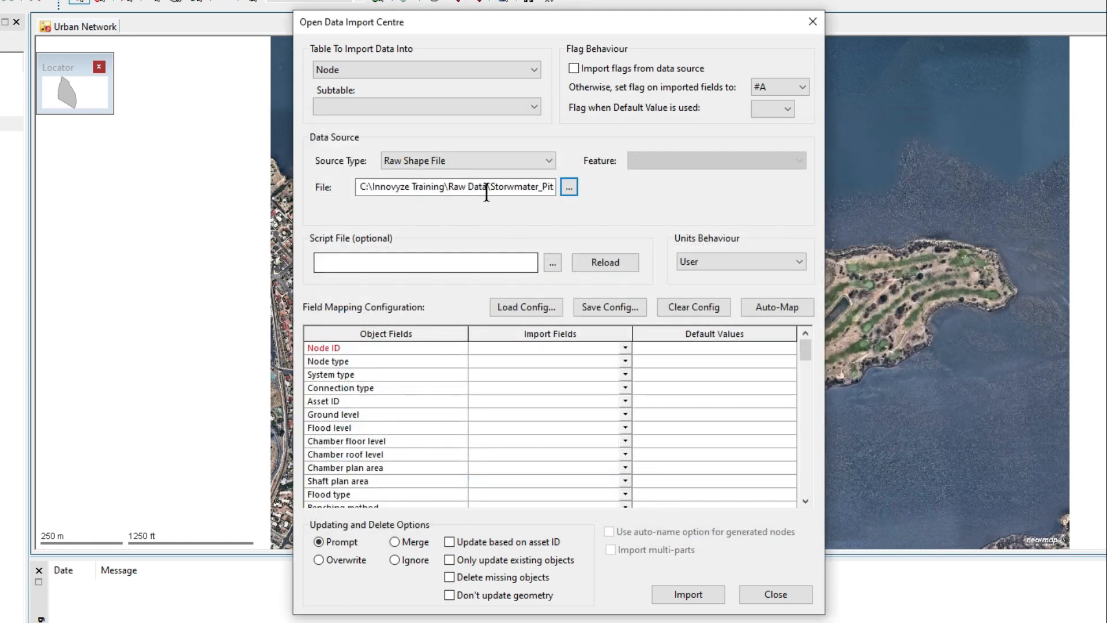
{"action": "left_click_drag", "start_coordinate": [486, 192], "coordinate": [606, 192]}
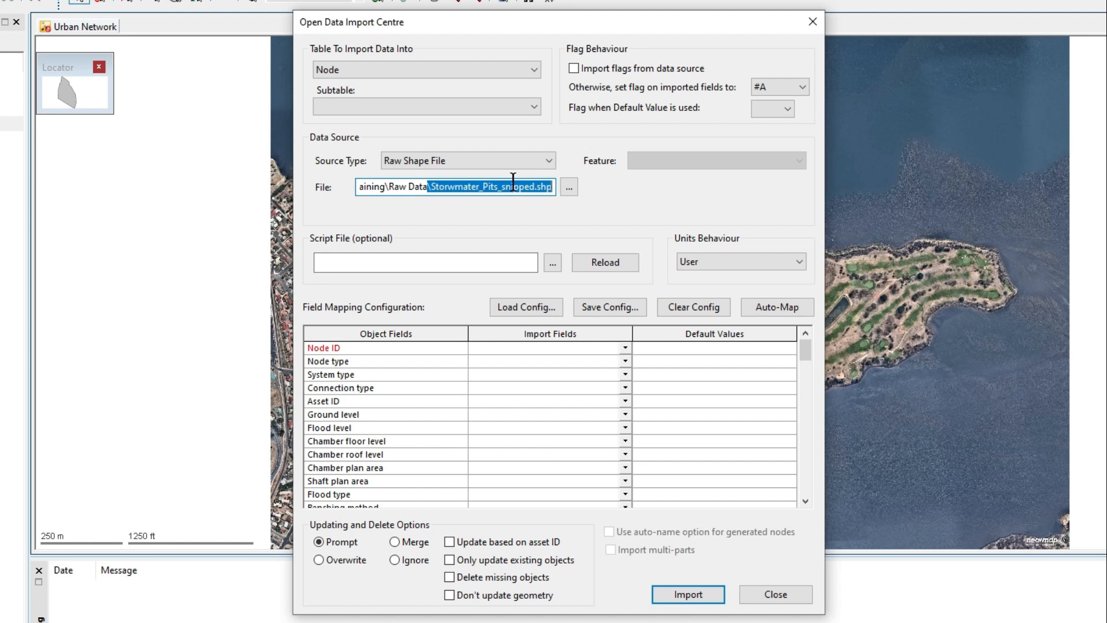
Load the node_import.cfg field mapping configuration and import the stormwater pits into the Node table.
{"action": "left_click", "coordinate": [625, 348]}
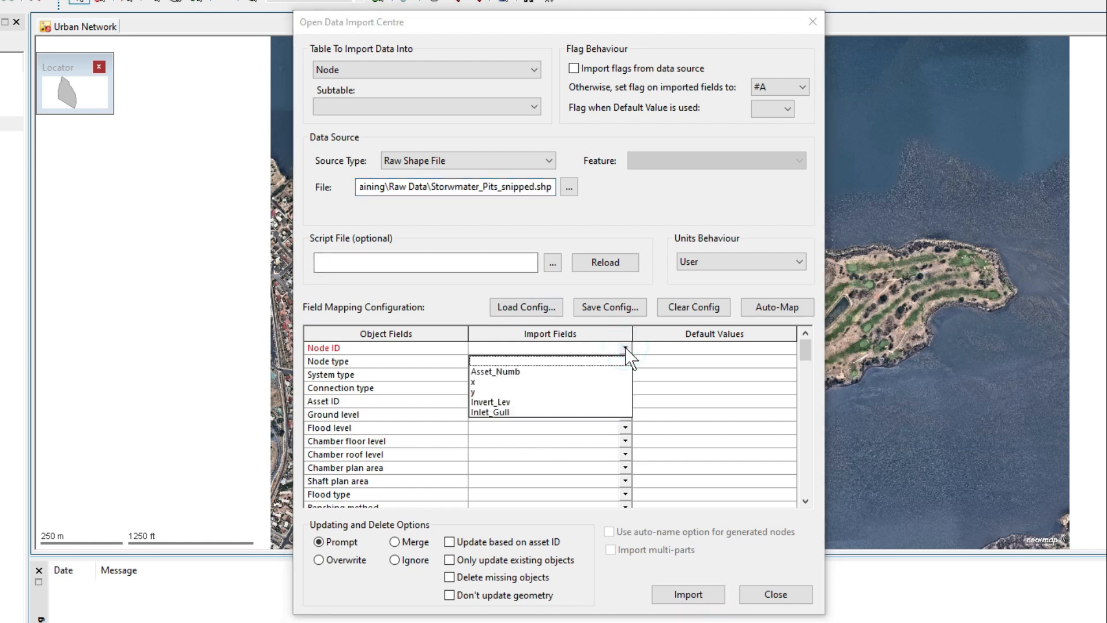
{"action": "left_click", "coordinate": [544, 309]}
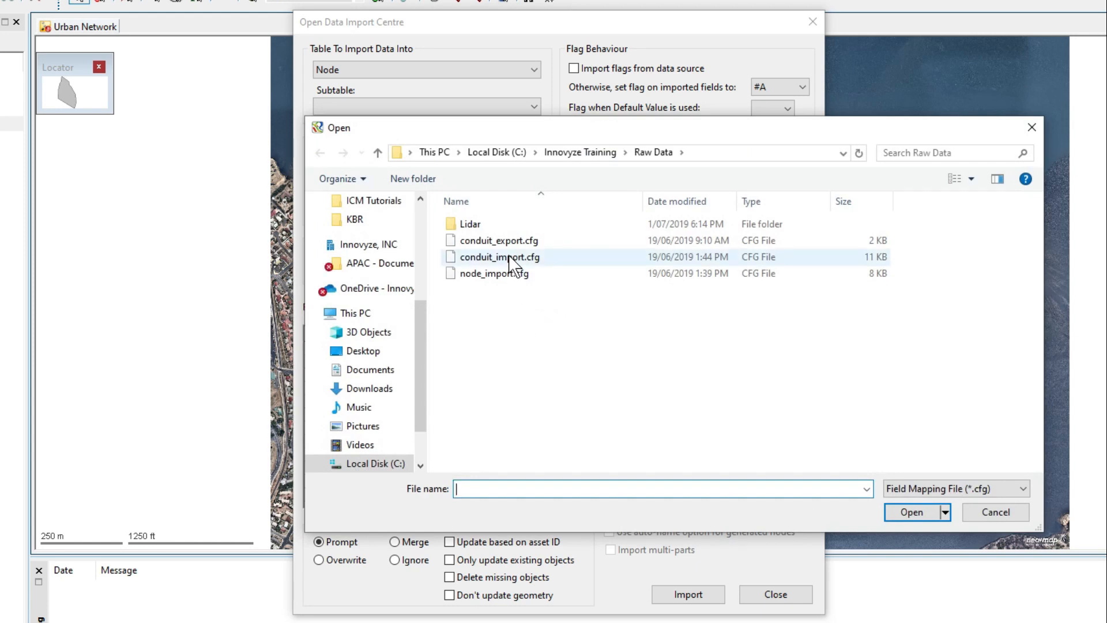
{"action": "left_click", "coordinate": [496, 273]}
{"action": "left_click", "coordinate": [913, 512]}
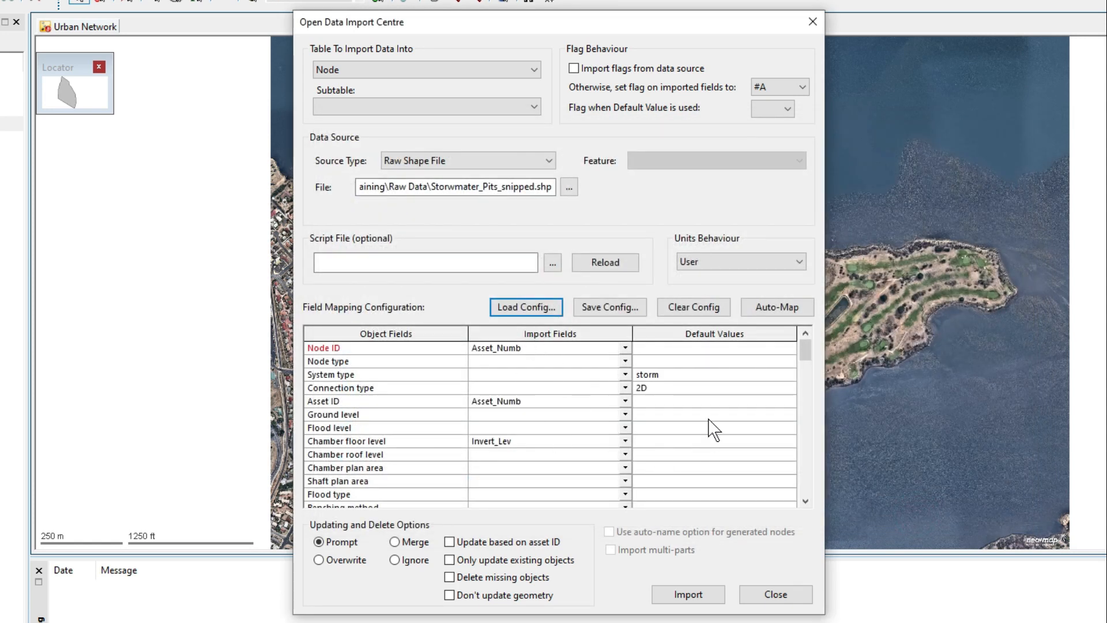
{"action": "left_click", "coordinate": [695, 595]}
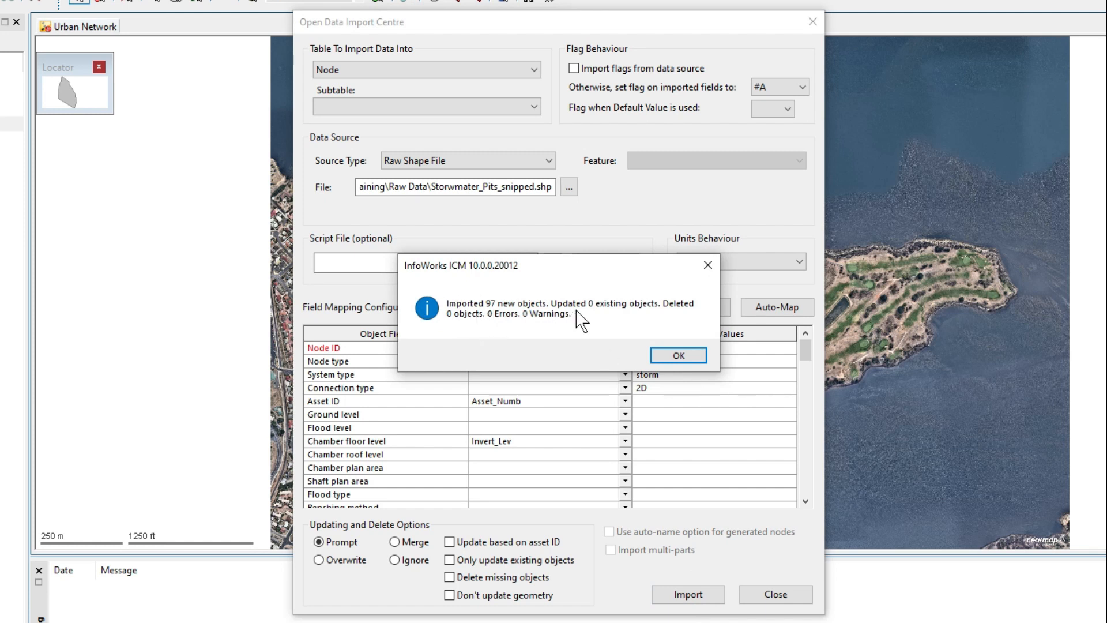
{"action": "left_click", "coordinate": [680, 355]}
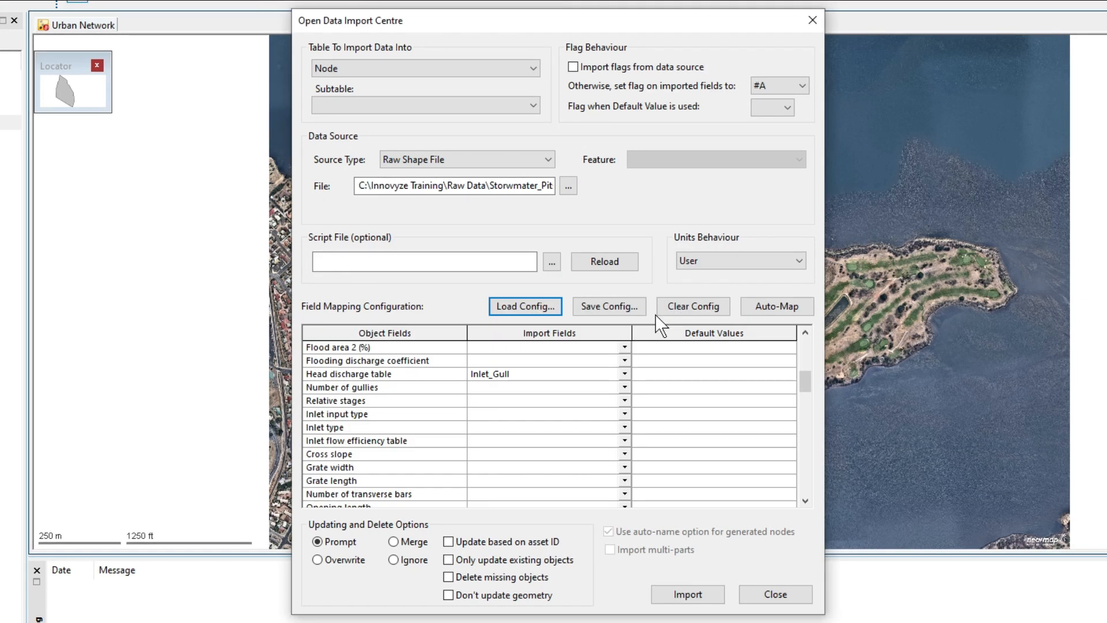
Switch the import table to Conduit and choose Storwmater_Pipes_snipped.shp as the source shape file.
{"action": "left_click", "coordinate": [507, 68]}
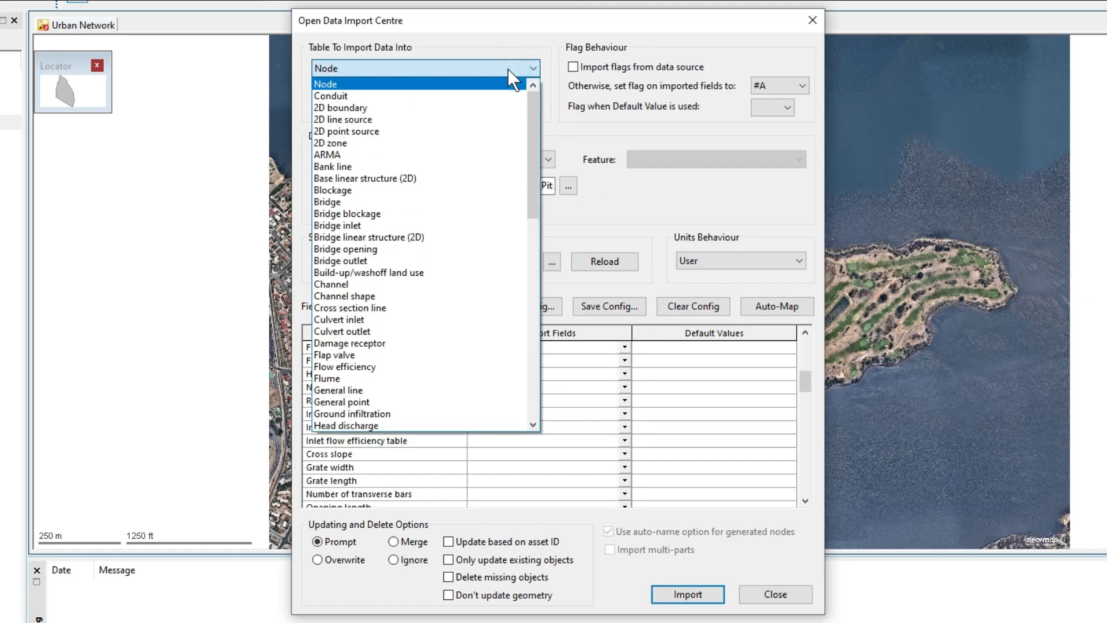
{"action": "left_click", "coordinate": [500, 97]}
{"action": "left_click", "coordinate": [567, 186]}
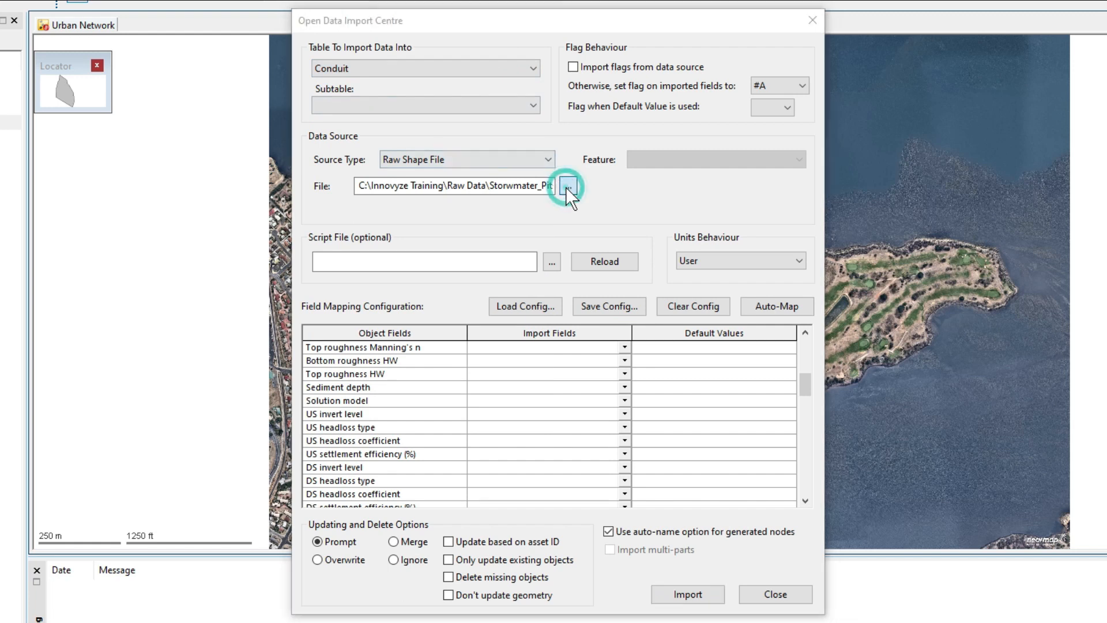
{"action": "left_click", "coordinate": [564, 255]}
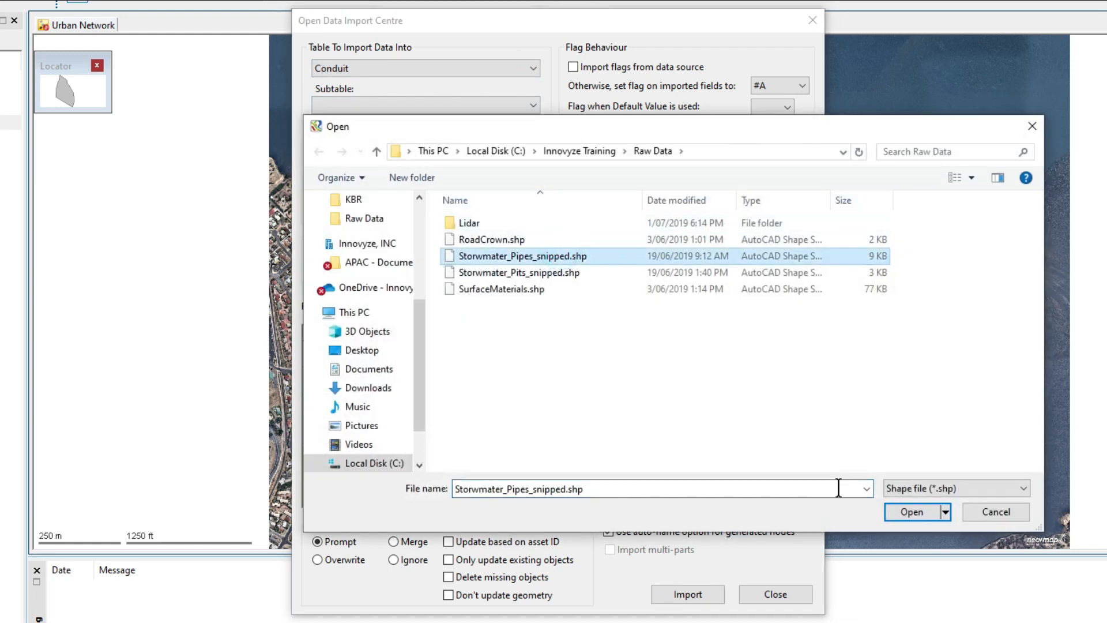
{"action": "left_click", "coordinate": [911, 512]}
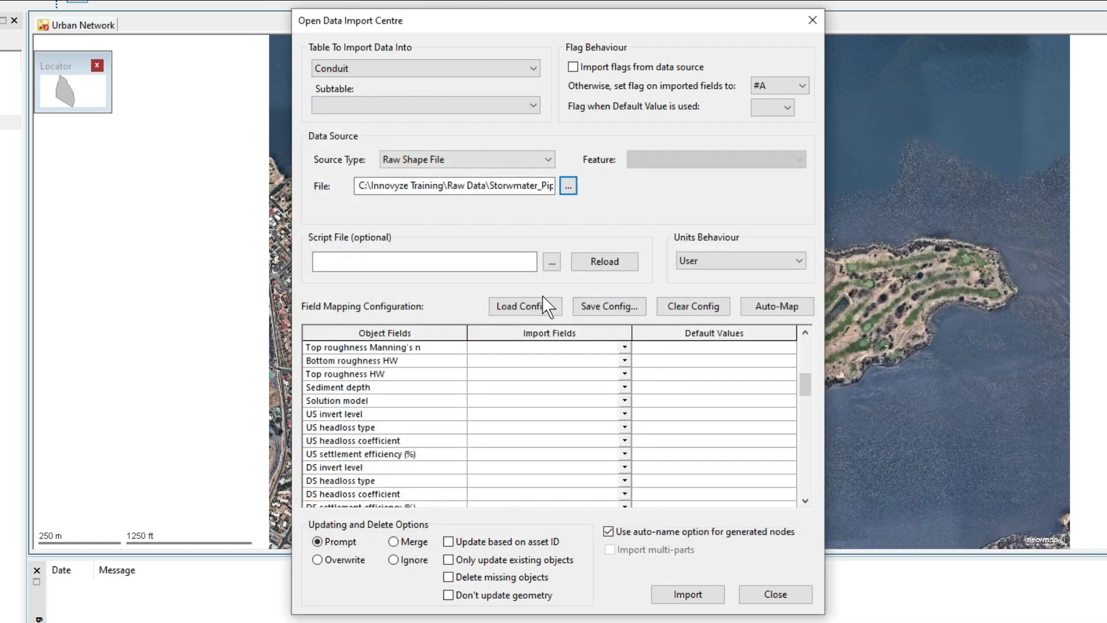
Load the conduit_import.cfg field mapping configuration and import the stormwater pipes into the Conduit table.
{"action": "left_click", "coordinate": [527, 306]}
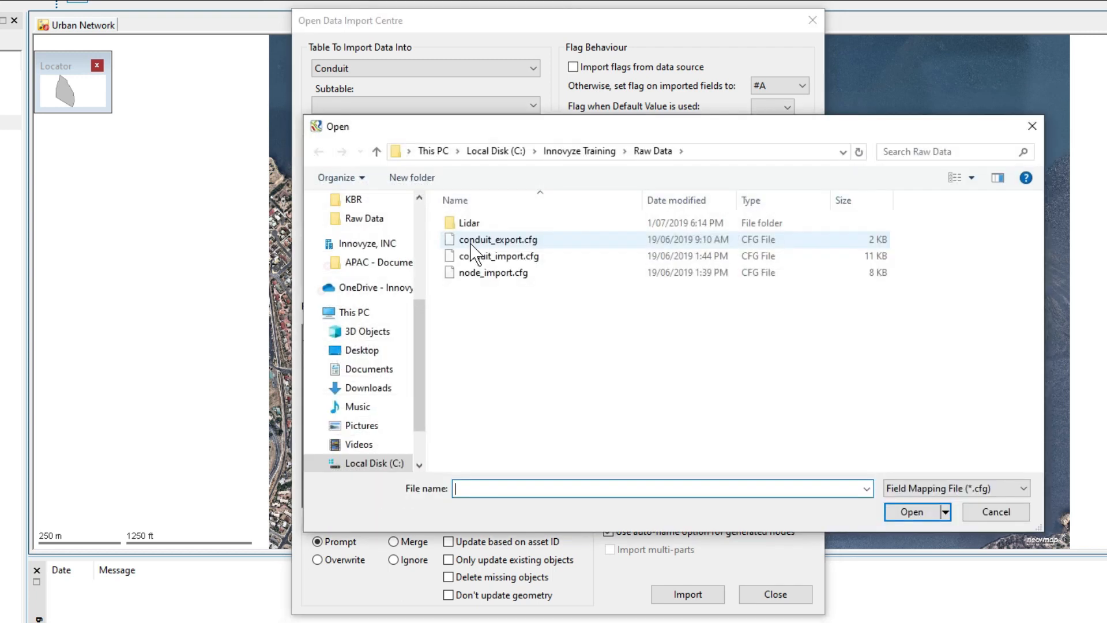
{"action": "left_click", "coordinate": [510, 257]}
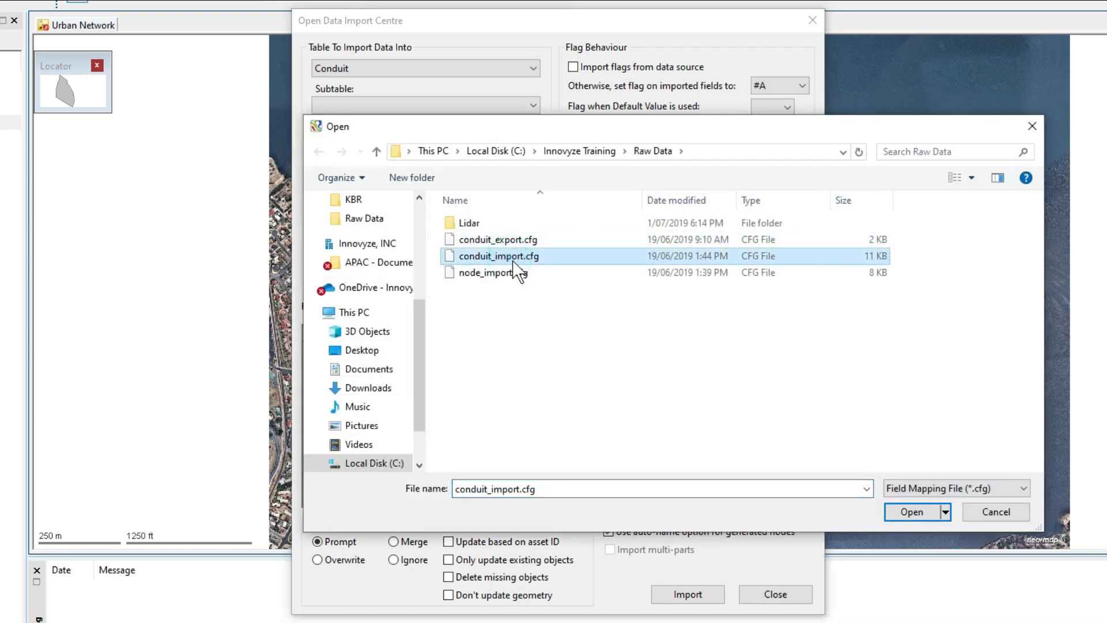
{"action": "left_click", "coordinate": [916, 515]}
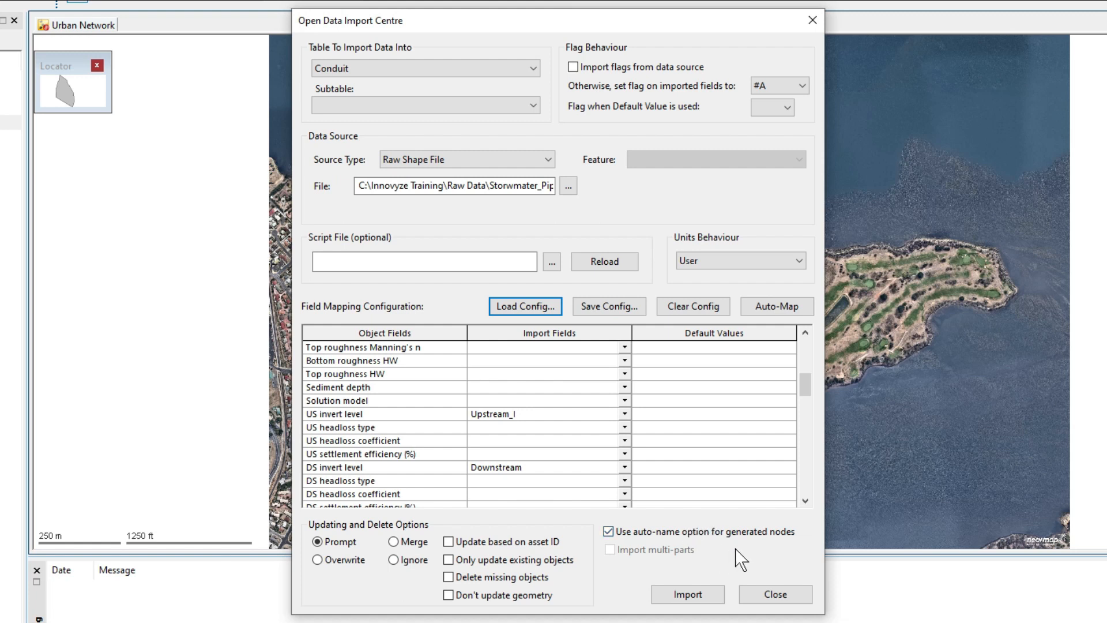
{"action": "left_click", "coordinate": [681, 597]}
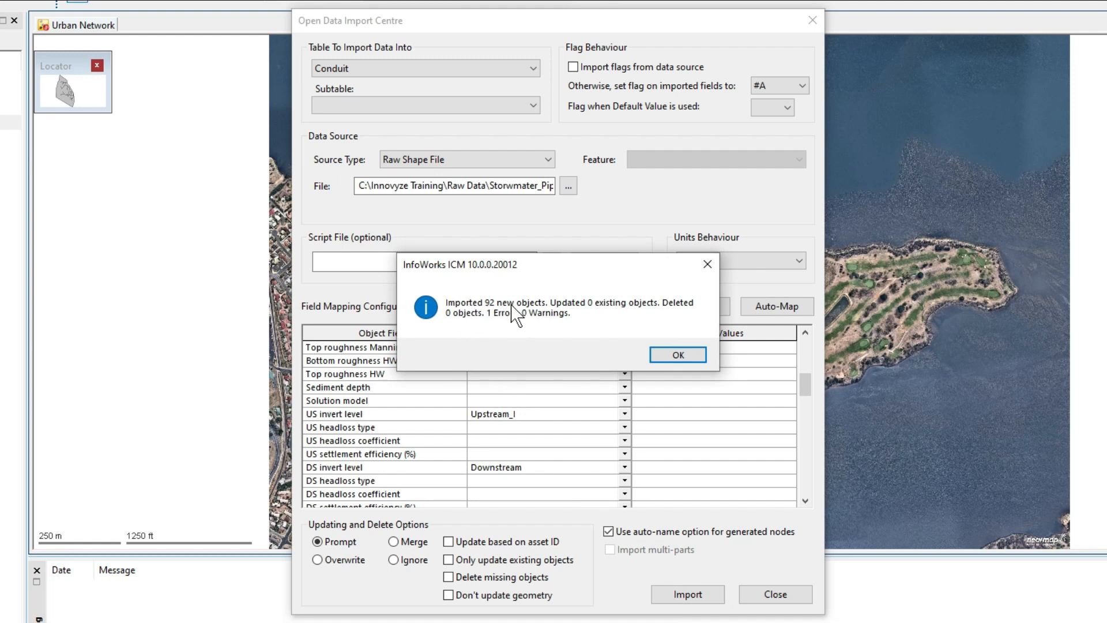
Review the error details of the conduit import and close the Open Data Import Centre.
{"action": "left_click", "coordinate": [697, 360]}
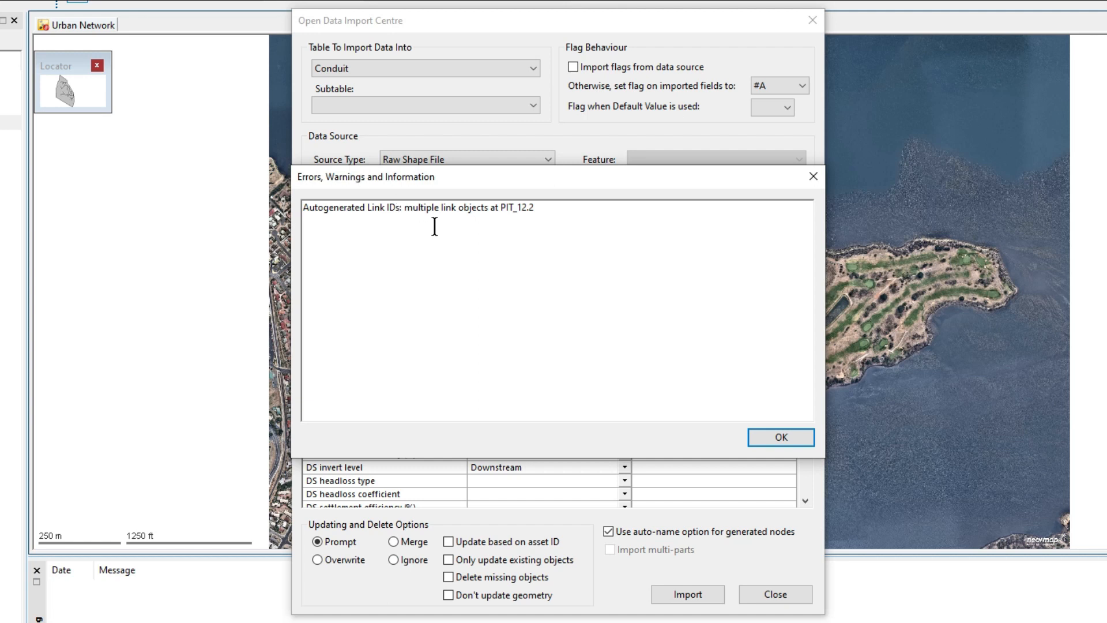
{"action": "left_click_drag", "start_coordinate": [541, 209], "coordinate": [506, 206]}
{"action": "left_click", "coordinate": [539, 209]}
{"action": "left_click", "coordinate": [804, 436]}
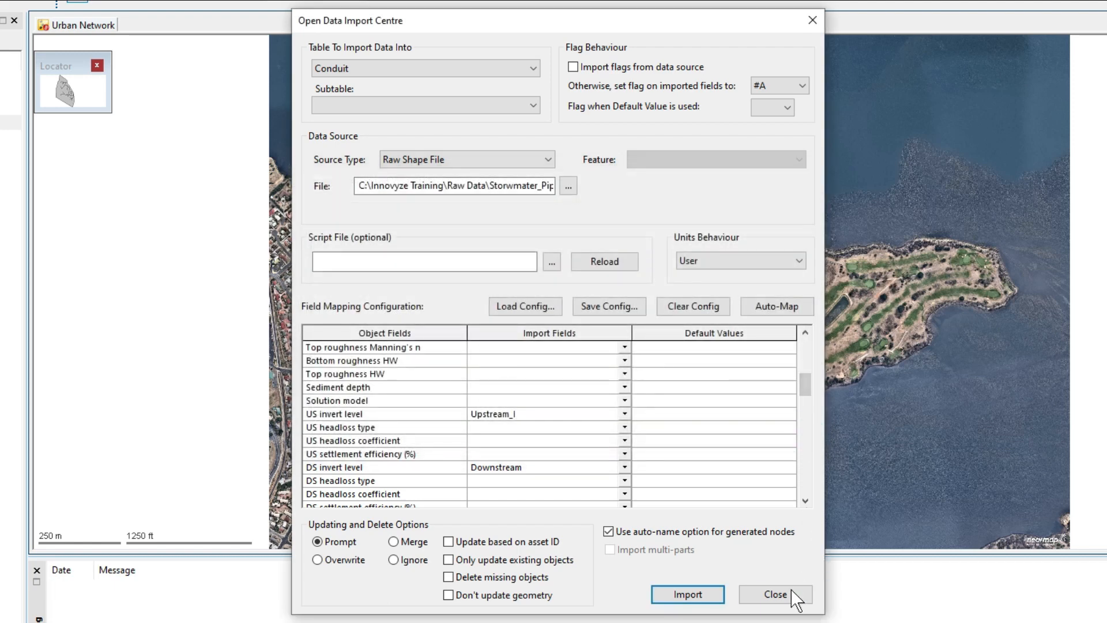
{"action": "left_click", "coordinate": [775, 594]}
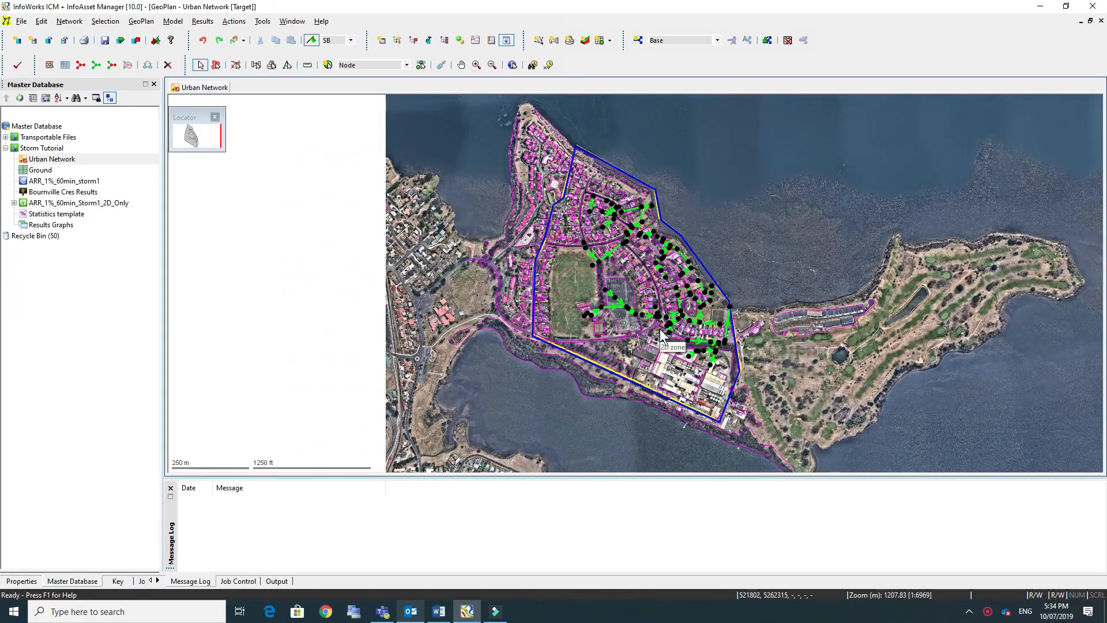
Apply the Storm Conduits theme from the Transportable Files group to the Urban Network GeoPlan.
{"action": "left_click", "coordinate": [6, 137]}
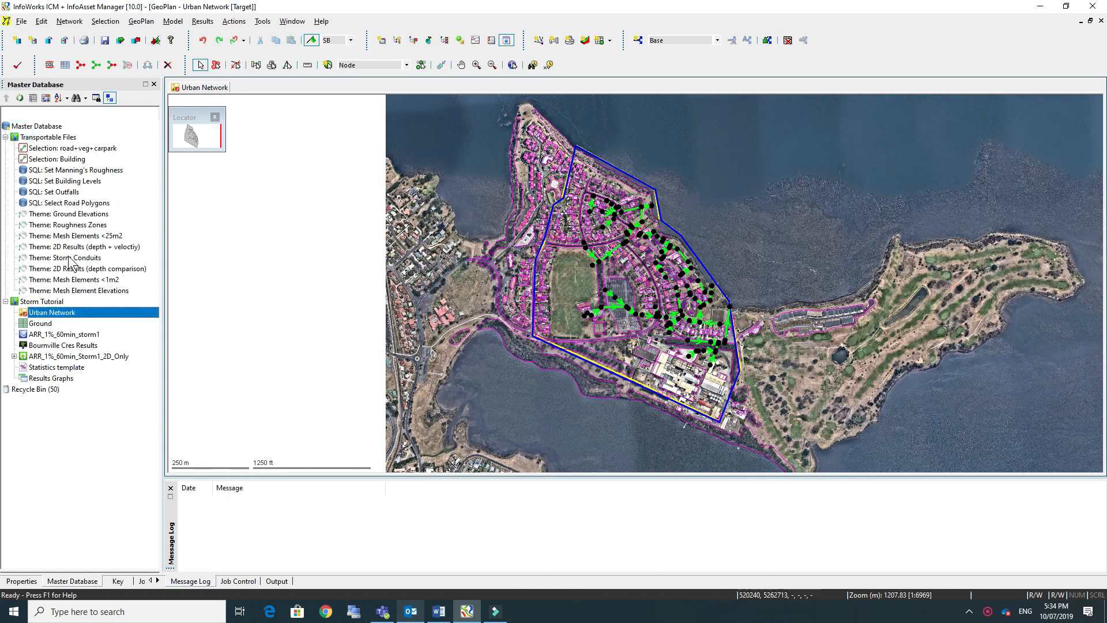
{"action": "left_click_drag", "start_coordinate": [64, 260], "coordinate": [511, 275]}
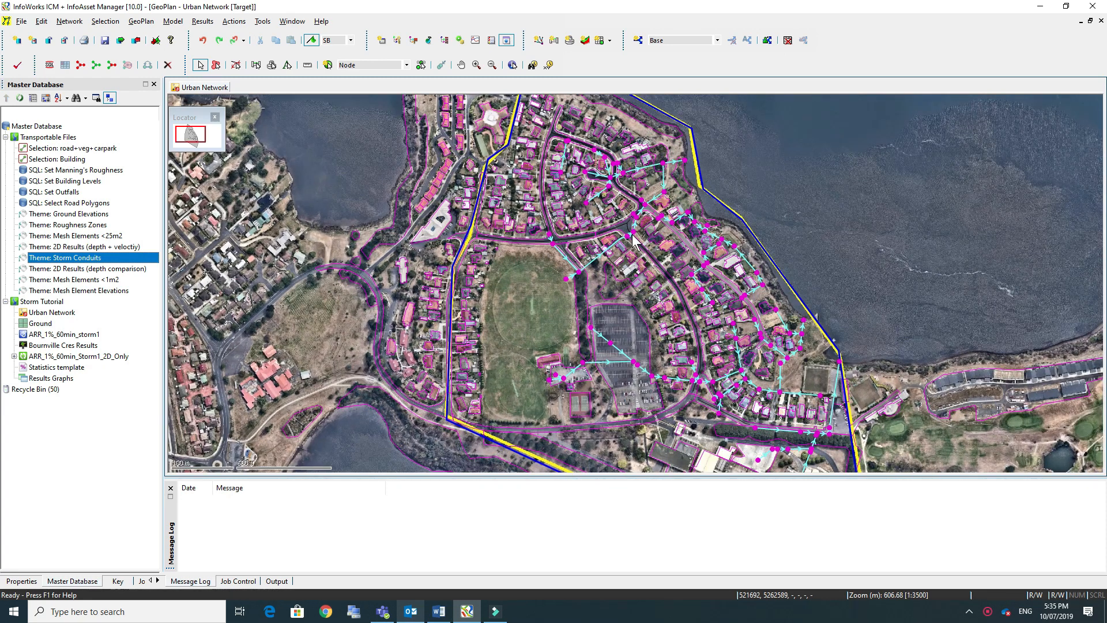
Examine the Node Types theme symbols in the GeoPlan's layer properties without changing anything.
{"action": "left_click", "coordinate": [577, 258]}
{"action": "right_click", "coordinate": [577, 258]}
{"action": "left_click", "coordinate": [630, 430]}
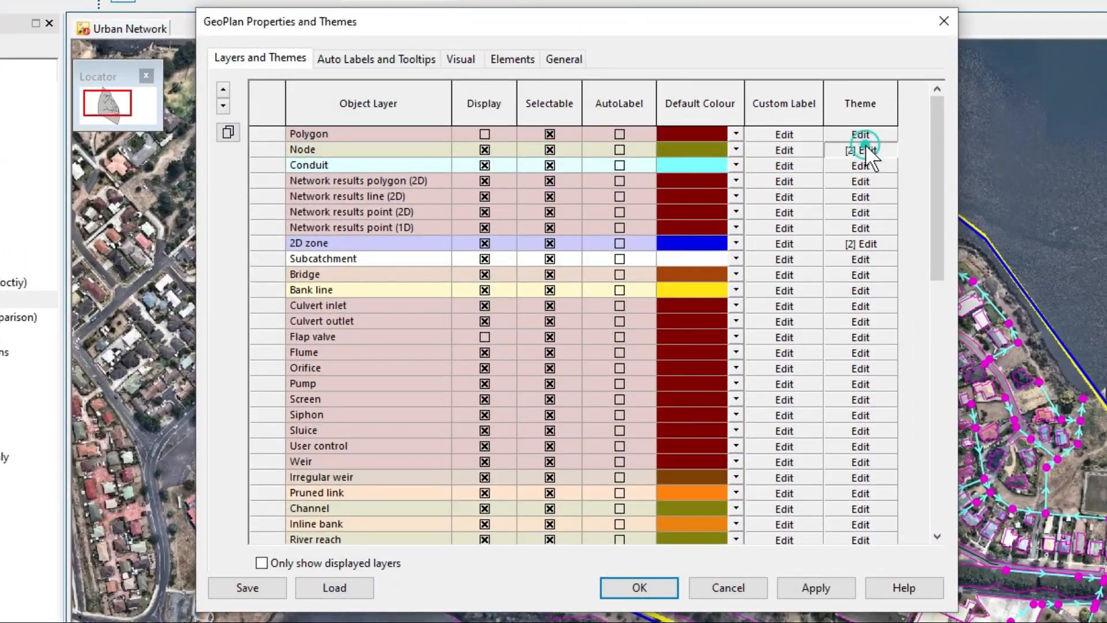
{"action": "left_click", "coordinate": [865, 147]}
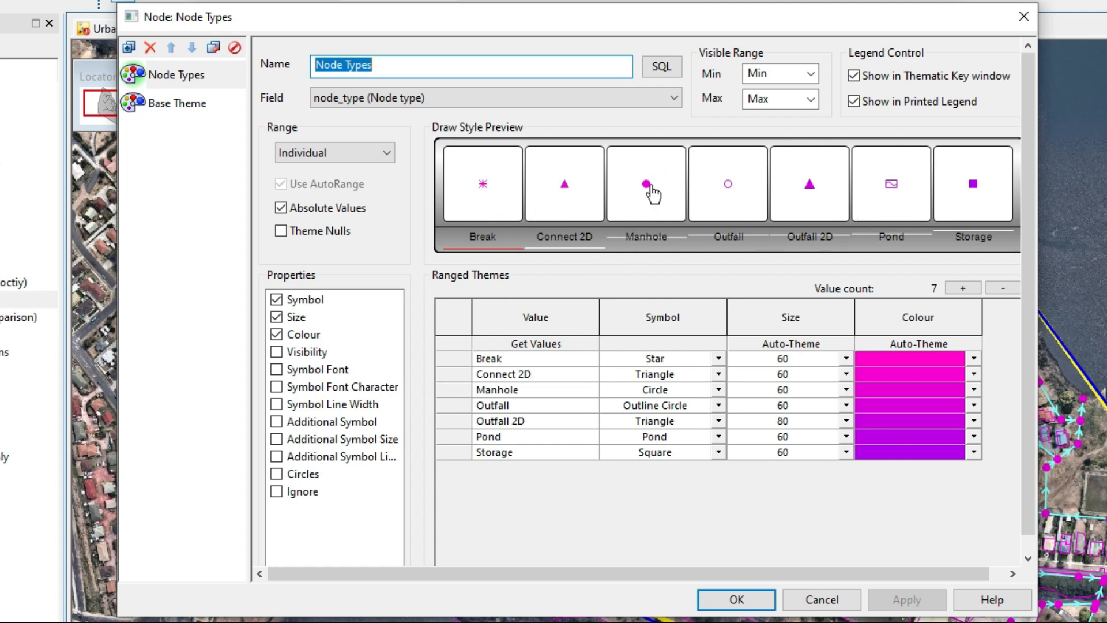
{"action": "left_click", "coordinate": [819, 599]}
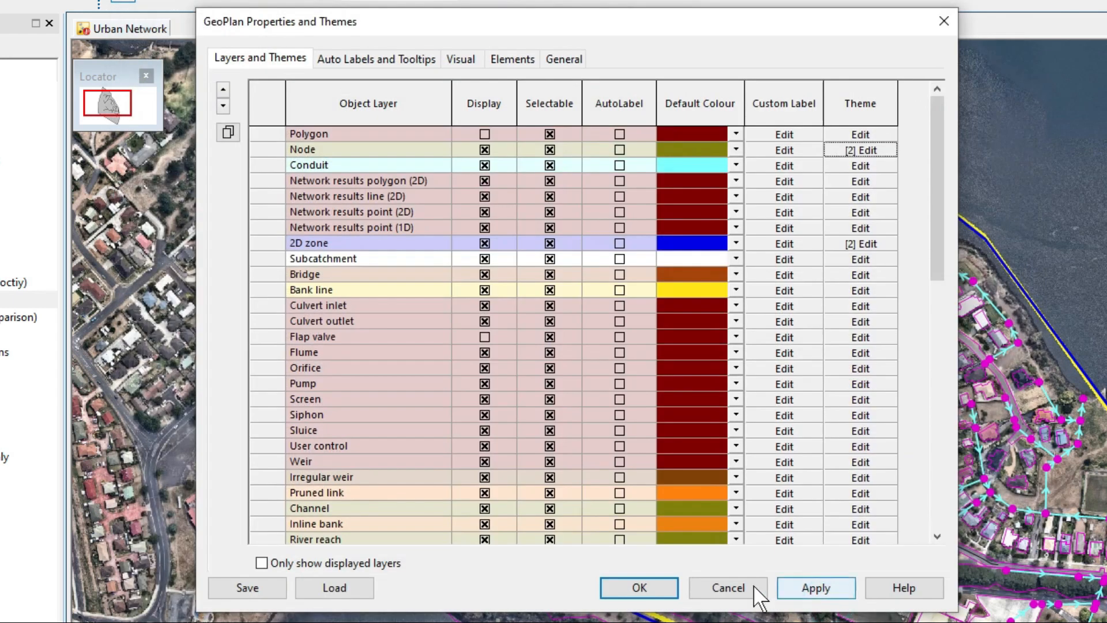
{"action": "left_click", "coordinate": [738, 594]}
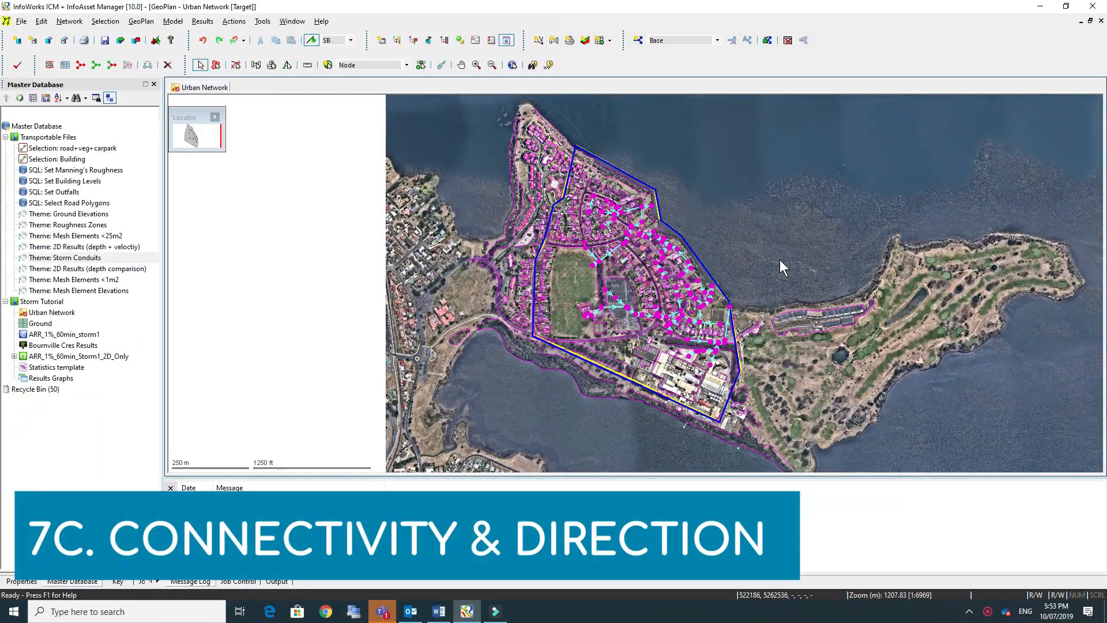
Find the node PIT_12 by name in the GeoPlan and view the conduits connected to it.
{"action": "left_click", "coordinate": [533, 65]}
{"action": "left_click", "coordinate": [623, 50]}
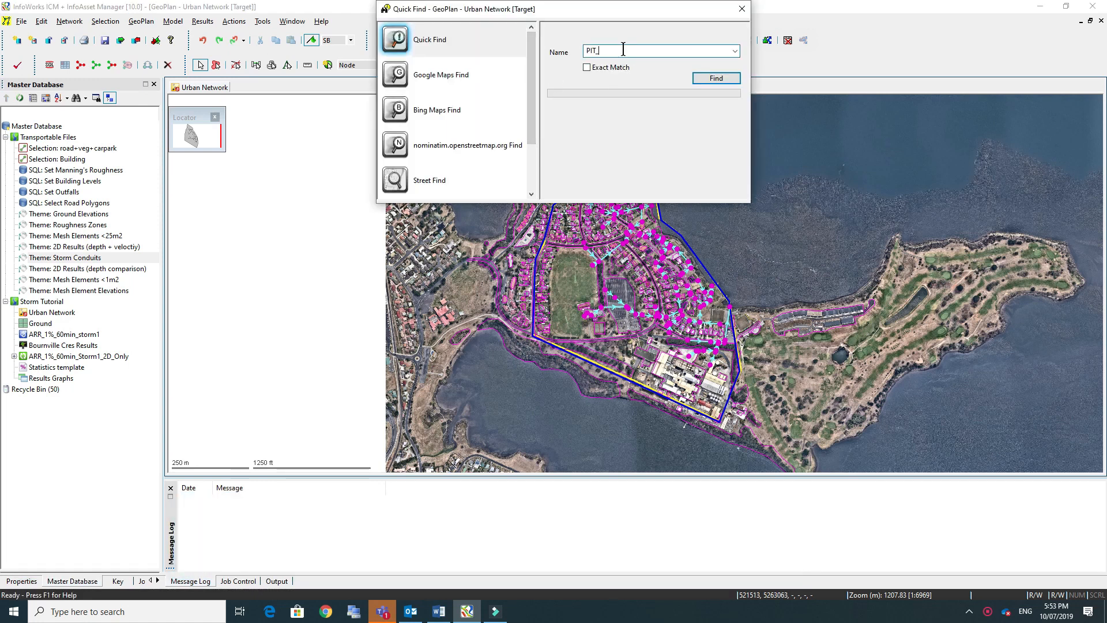
{"action": "left_click", "coordinate": [728, 81]}
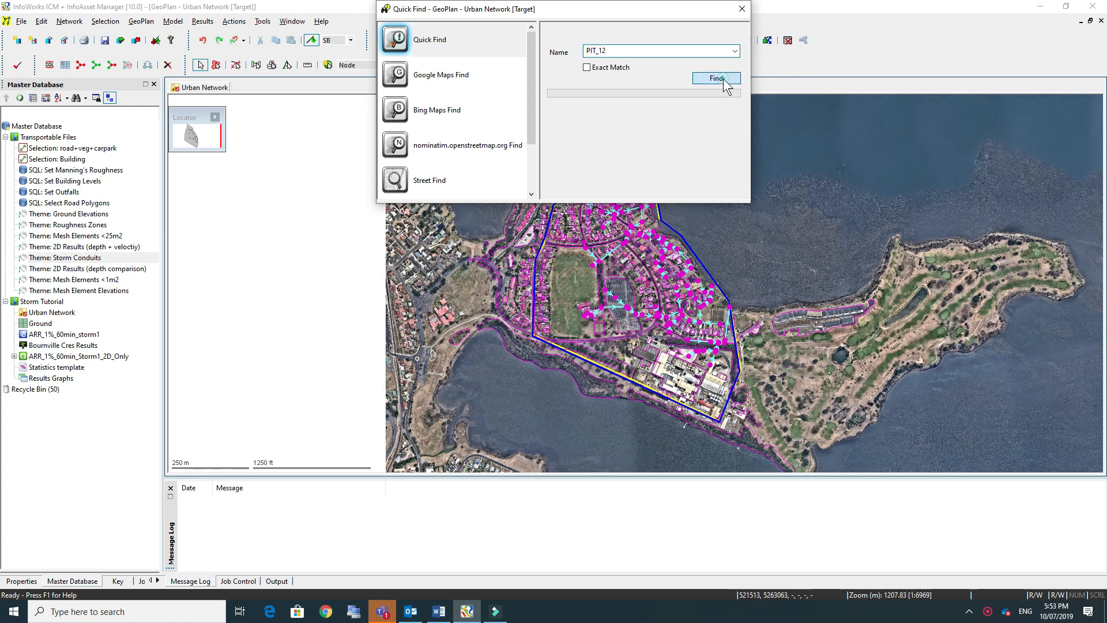
{"action": "left_click", "coordinate": [742, 9]}
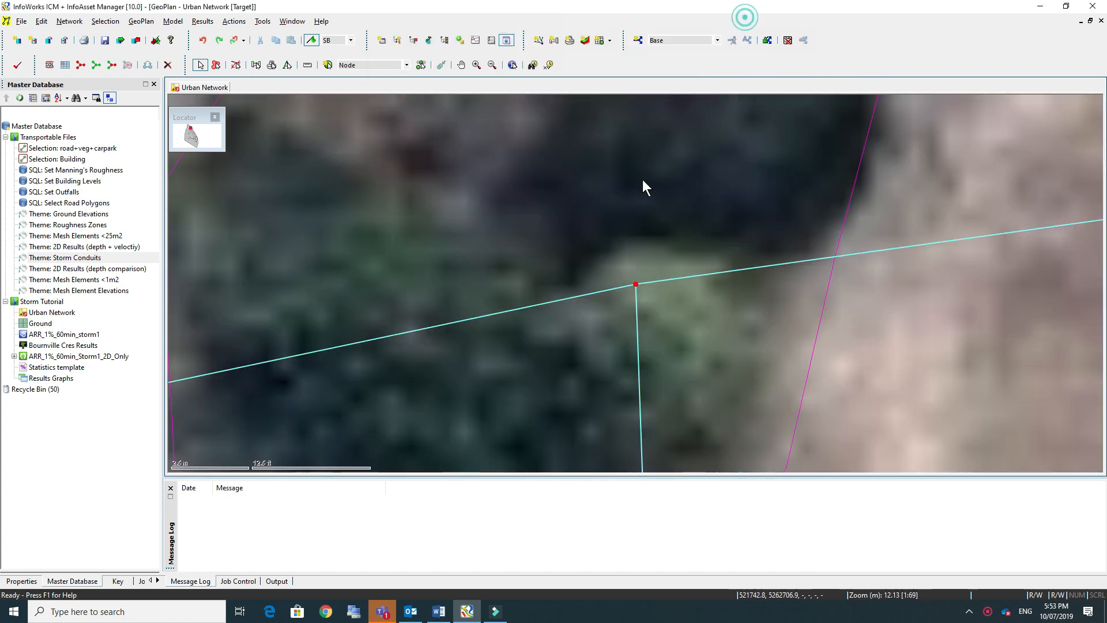
{"action": "scroll", "coordinate": [590, 282], "scroll_direction": "down", "scroll_amount": 1}
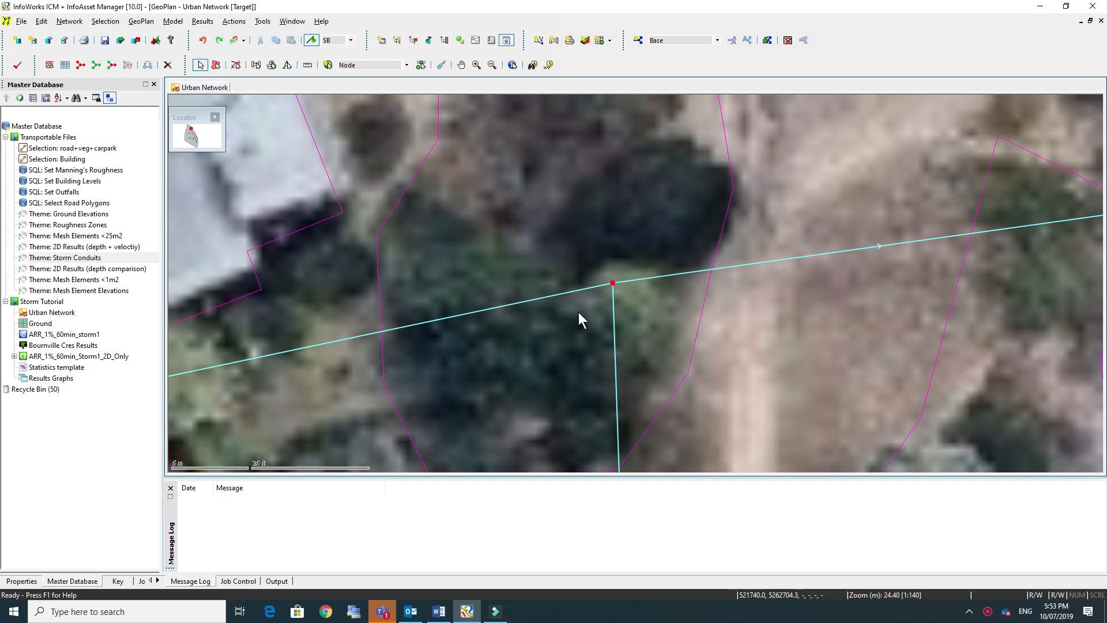
Turn on automatic labels for the Node and Conduit layers in the GeoPlan properties.
{"action": "right_click", "coordinate": [528, 245]}
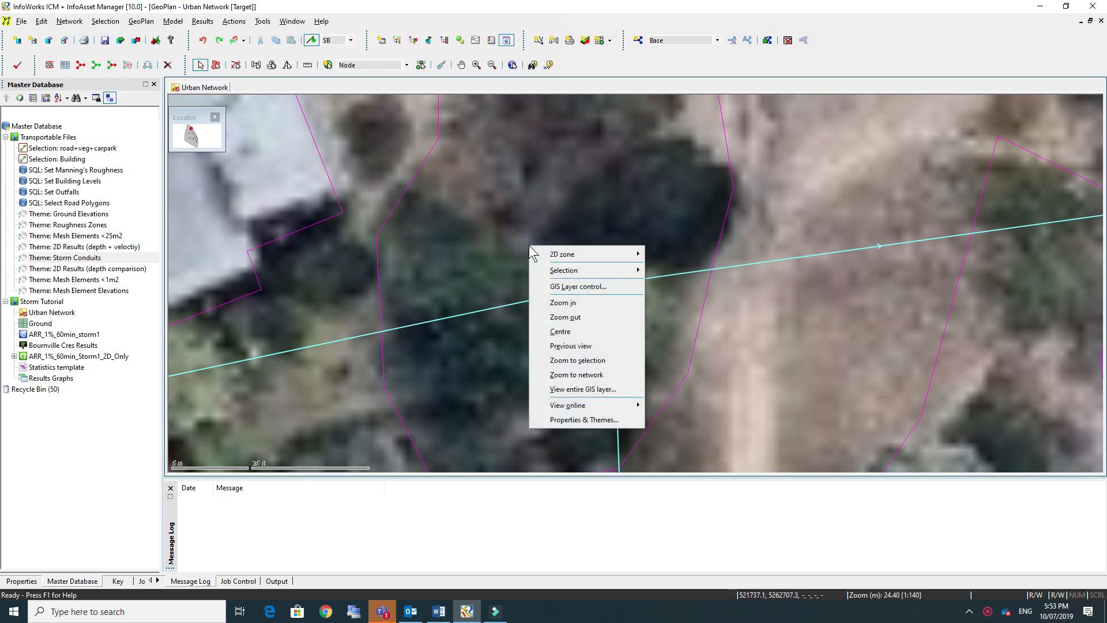
{"action": "left_click", "coordinate": [585, 419]}
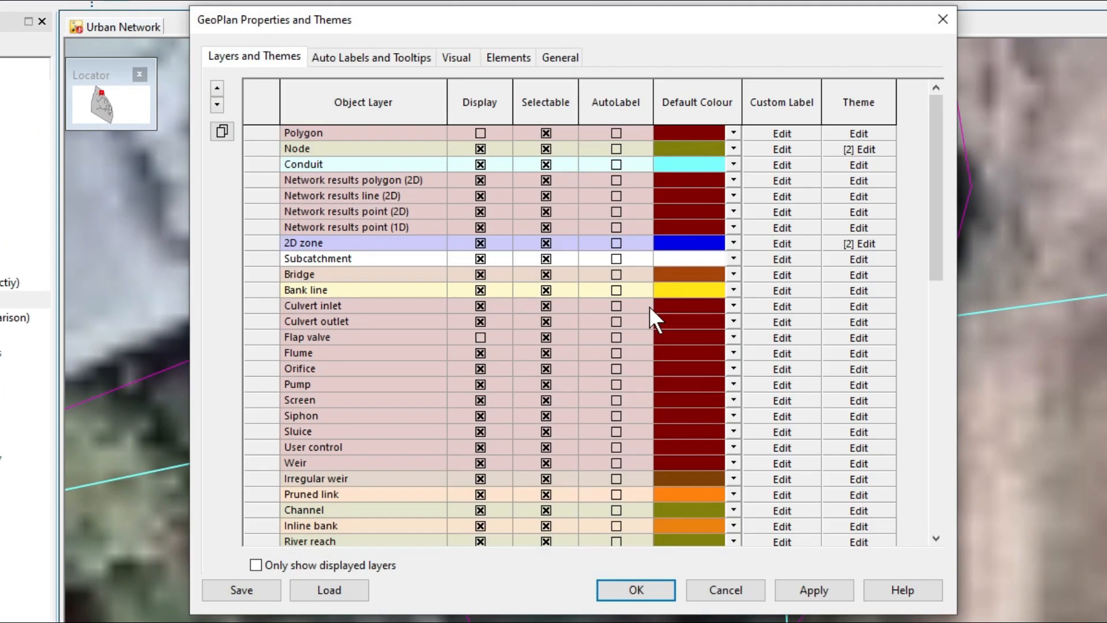
{"action": "left_click", "coordinate": [616, 149]}
{"action": "left_click", "coordinate": [616, 164]}
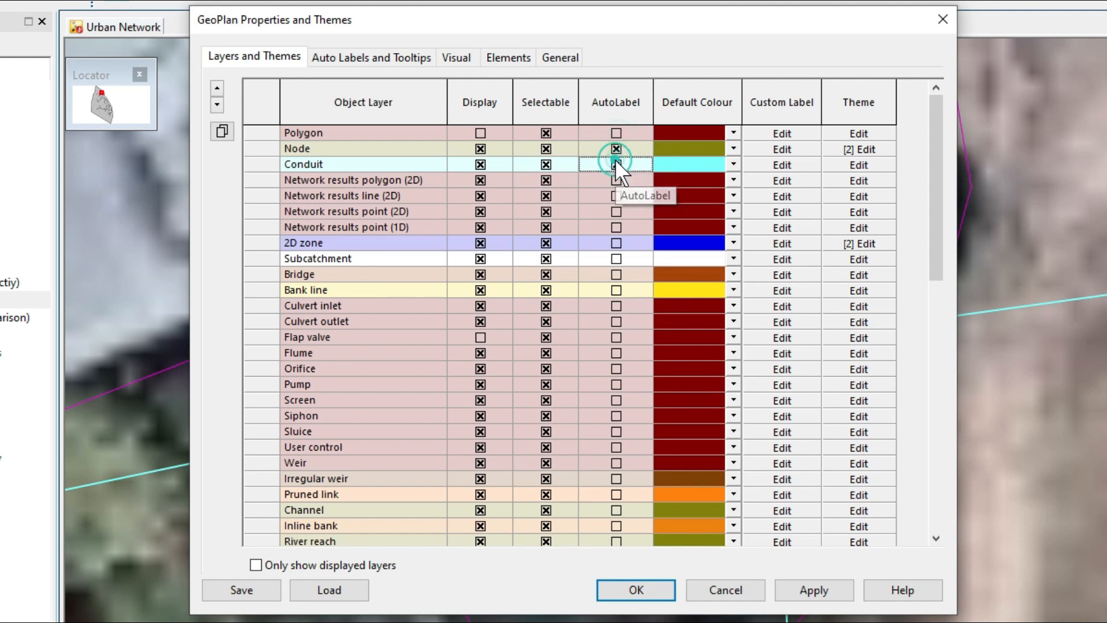
{"action": "left_click", "coordinate": [830, 590]}
{"action": "left_click", "coordinate": [645, 591]}
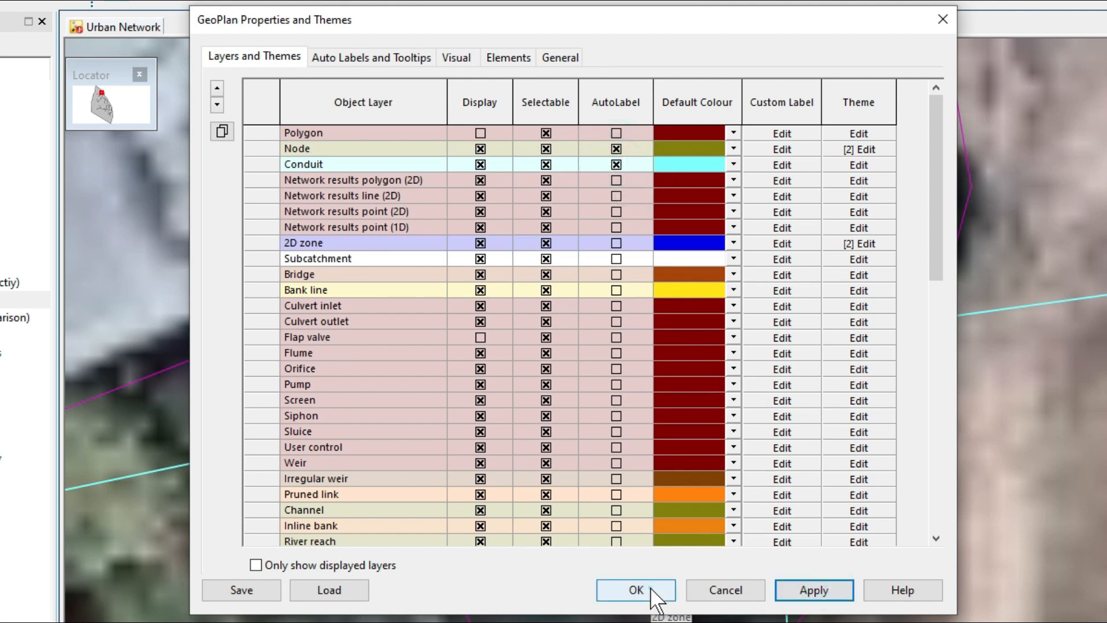
Inspect the labelled conduits around PIT_12 and run the Connectivity trace on the Urban Network.
{"action": "scroll", "coordinate": [586, 314], "scroll_direction": "down", "scroll_amount": 2}
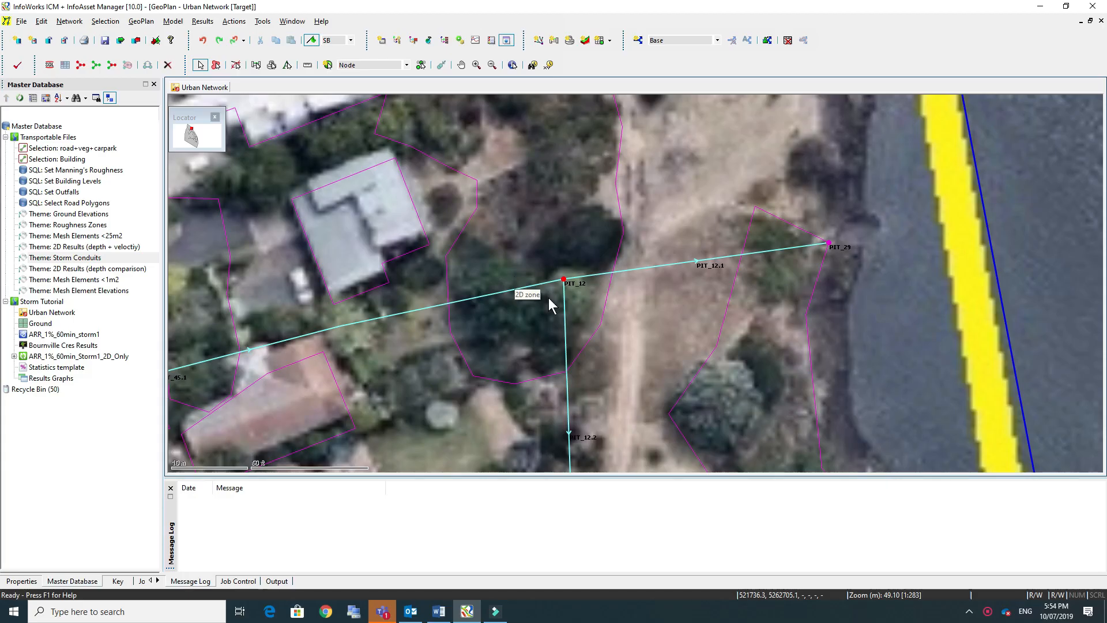
{"action": "left_click_drag", "start_coordinate": [707, 416], "coordinate": [766, 320]}
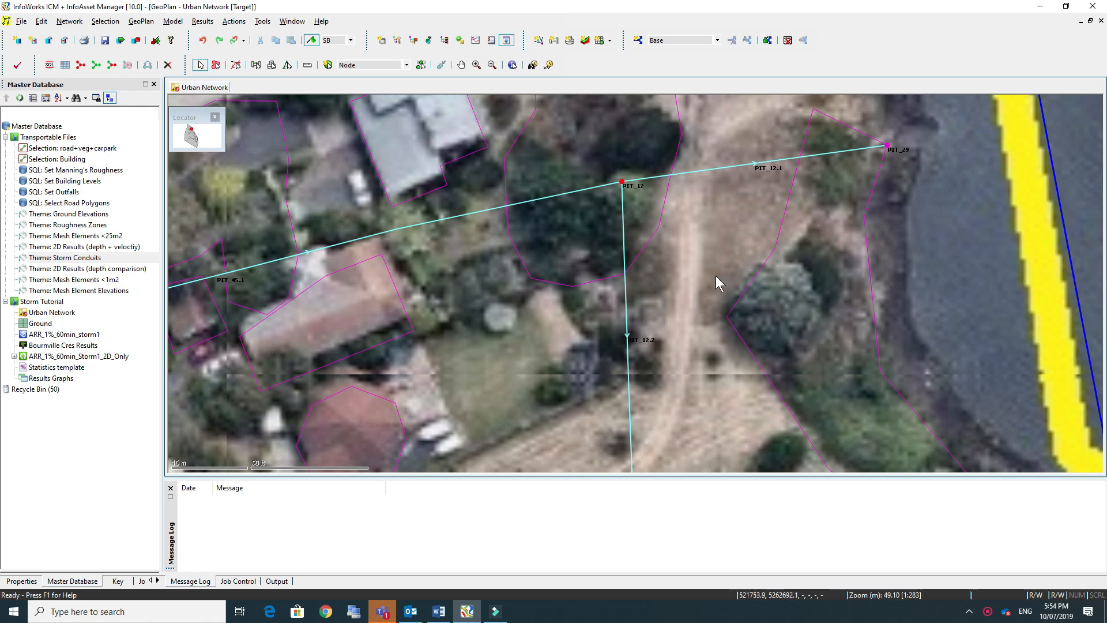
{"action": "scroll", "coordinate": [717, 274], "scroll_direction": "down", "scroll_amount": 2}
{"action": "left_click_drag", "start_coordinate": [722, 410], "coordinate": [831, 336]}
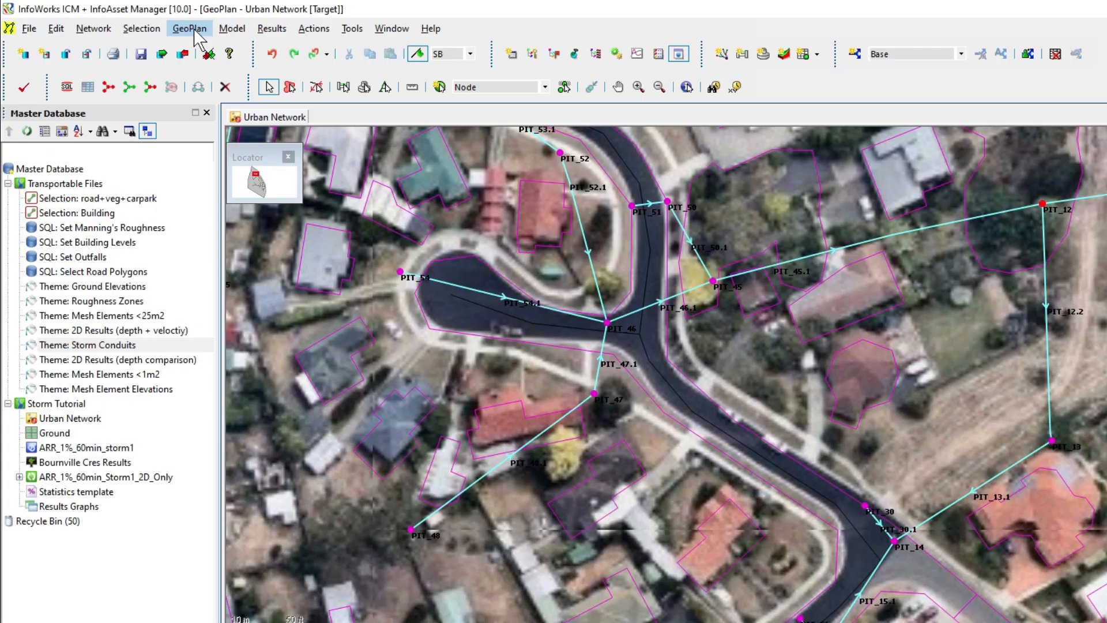
{"action": "left_click", "coordinate": [144, 23]}
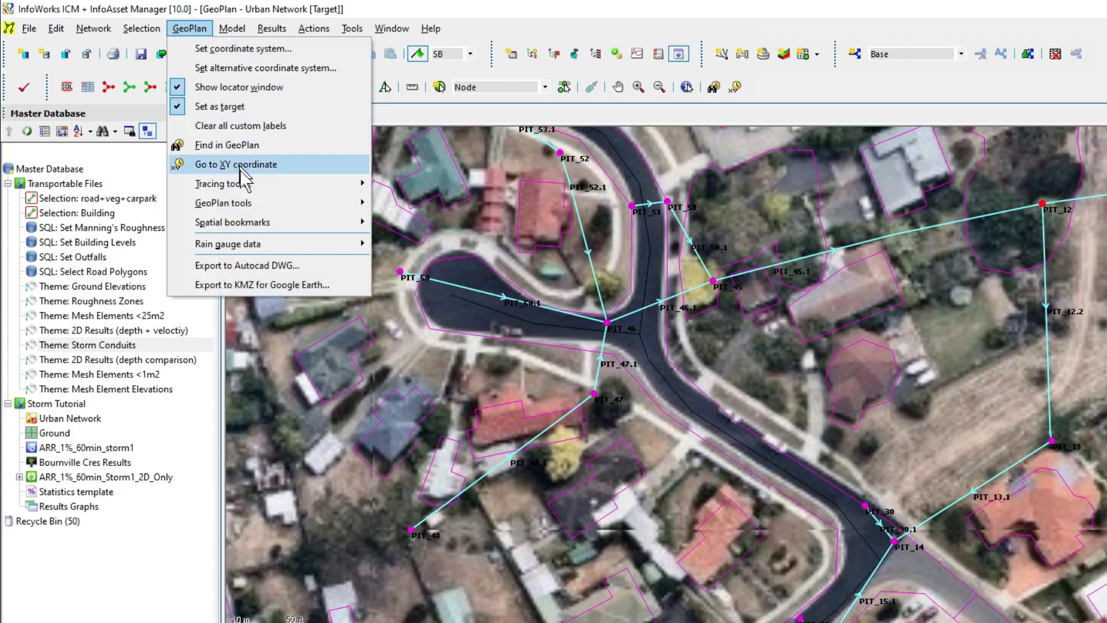
{"action": "mouse_move", "coordinate": [283, 186]}
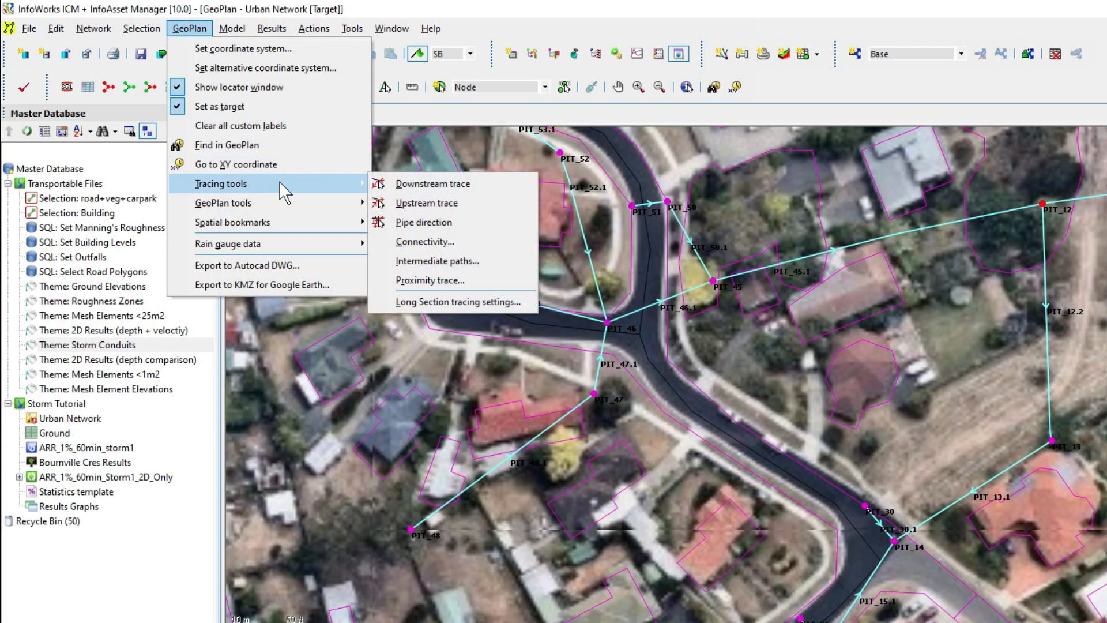
{"action": "left_click", "coordinate": [435, 245]}
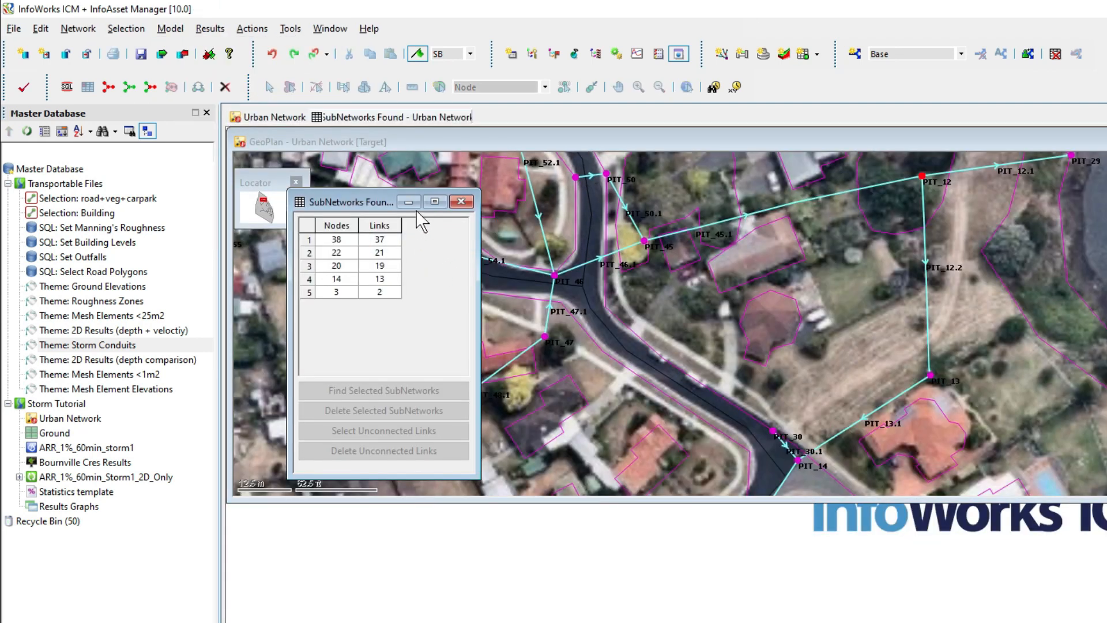
Step through the first three subnetworks in the connectivity results, locating the third and then the second on the GeoPlan.
{"action": "left_click", "coordinate": [307, 240]}
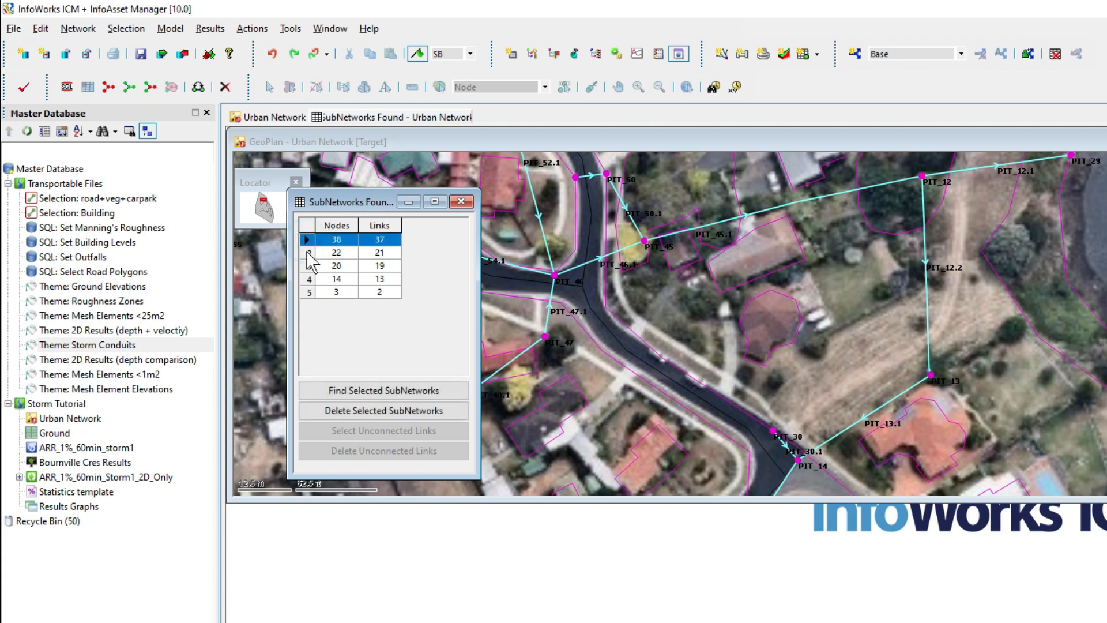
{"action": "left_click", "coordinate": [309, 253]}
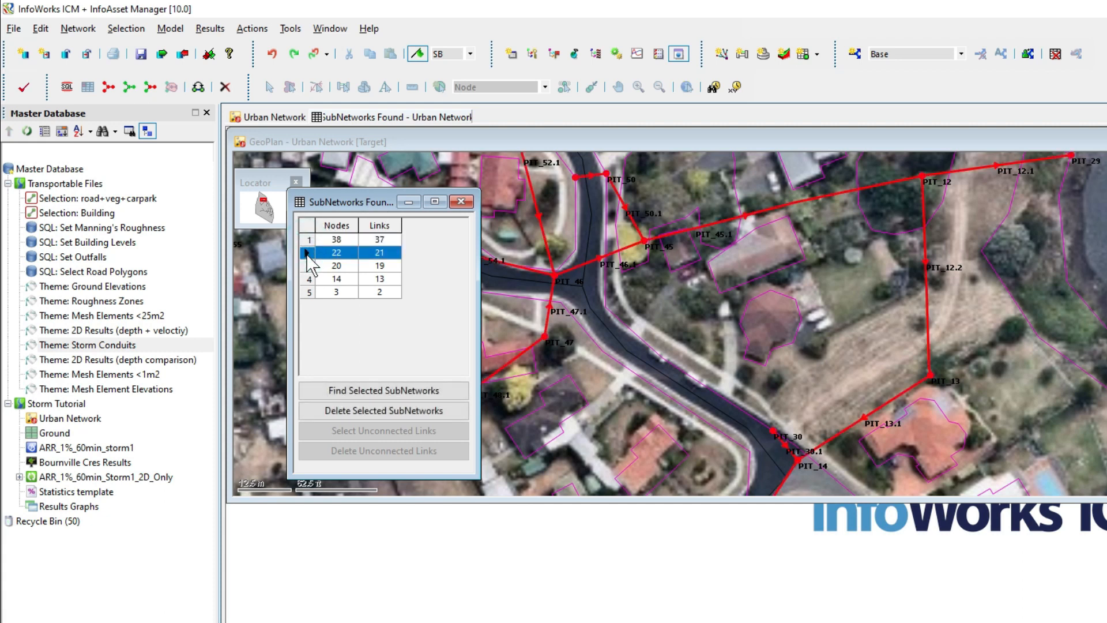
{"action": "left_click", "coordinate": [308, 266]}
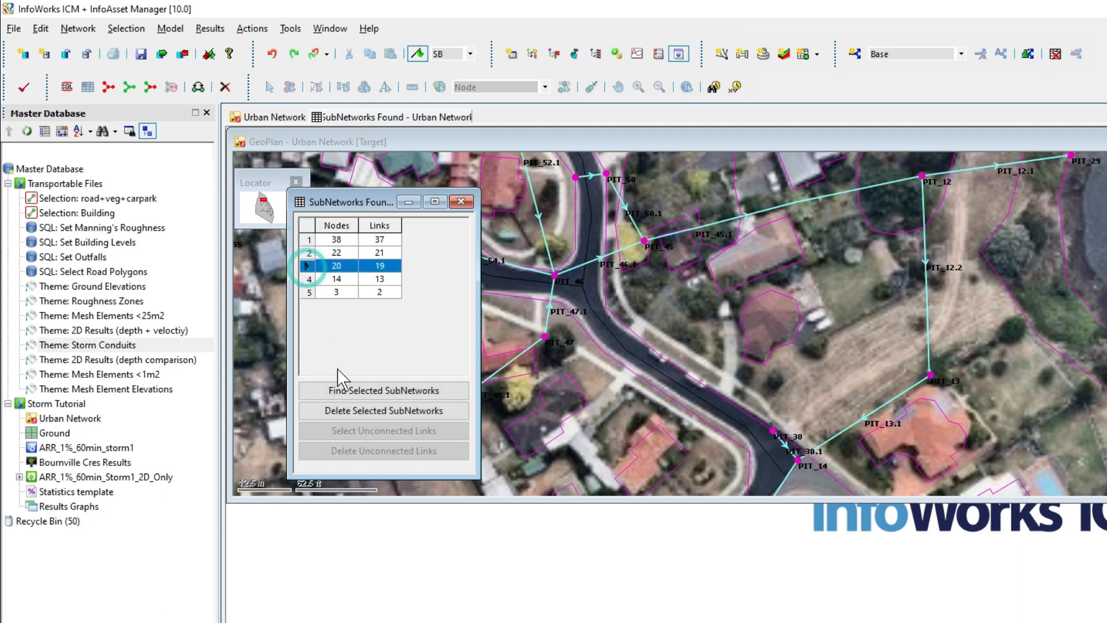
{"action": "left_click", "coordinate": [376, 392]}
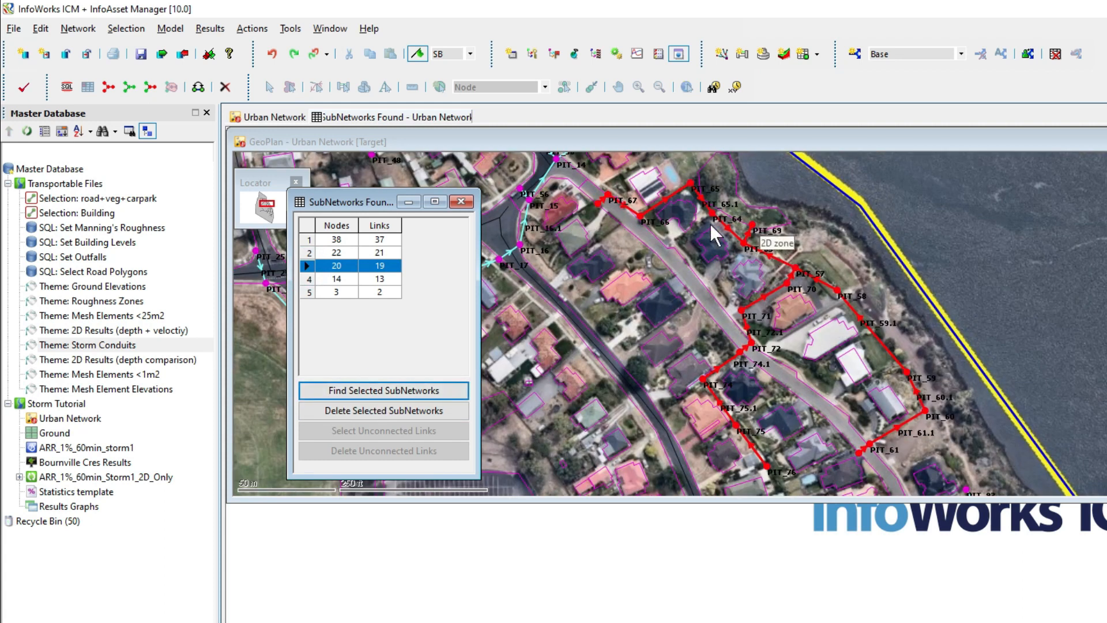
{"action": "left_click", "coordinate": [308, 252]}
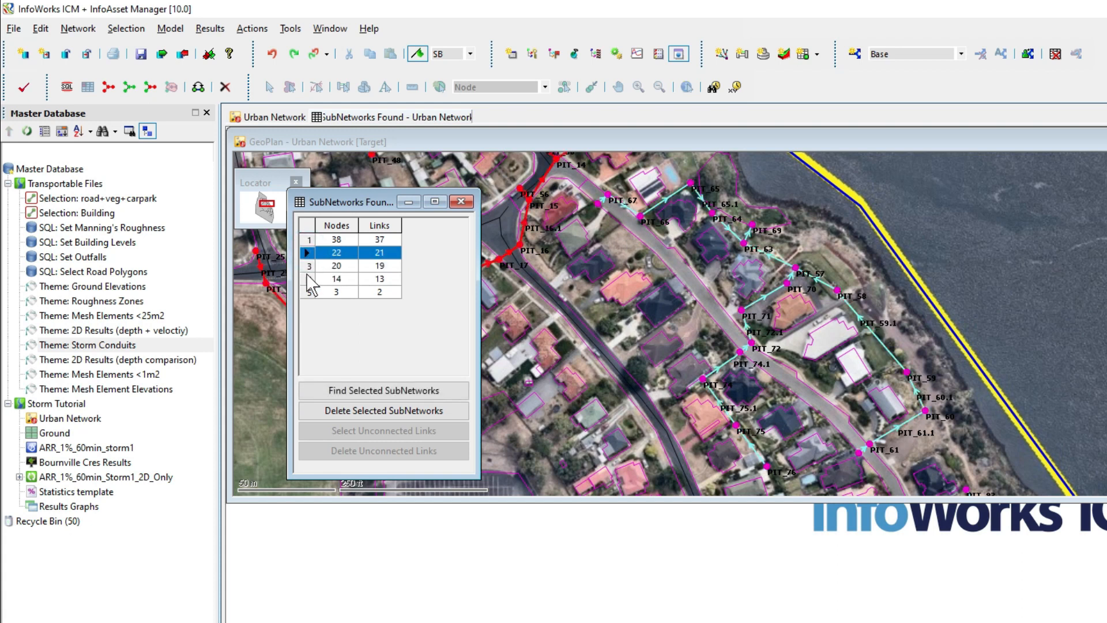
{"action": "left_click", "coordinate": [387, 391]}
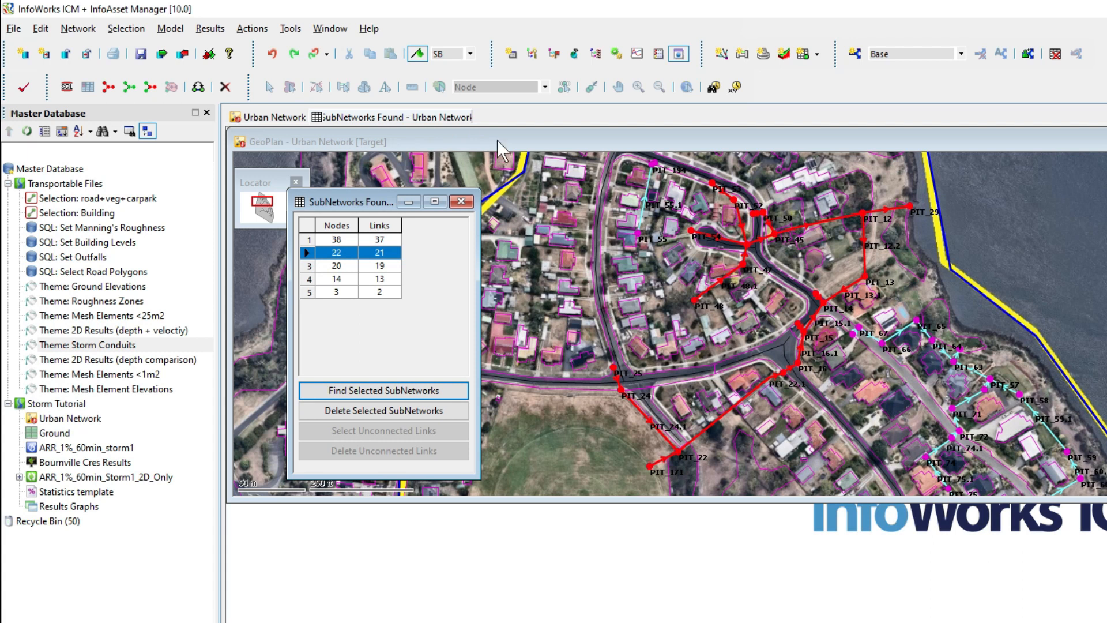
Run the Pipe direction trace on the GeoPlan from outlet conduit PIT_12.1 between PIT_12 and PIT_29.
{"action": "left_click", "coordinate": [459, 140]}
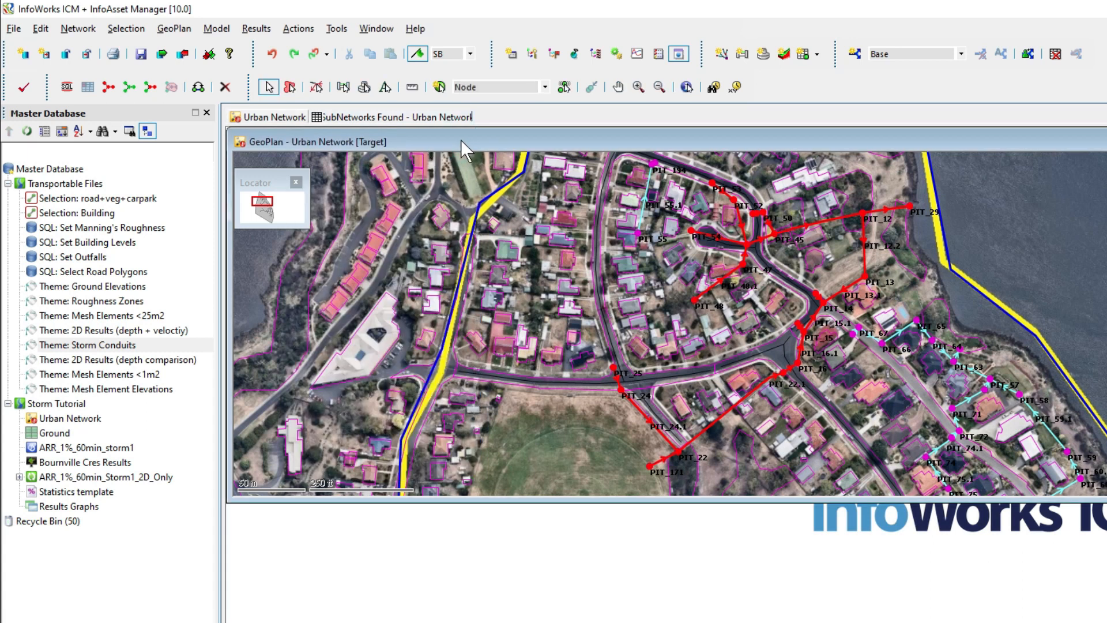
{"action": "left_click", "coordinate": [178, 29]}
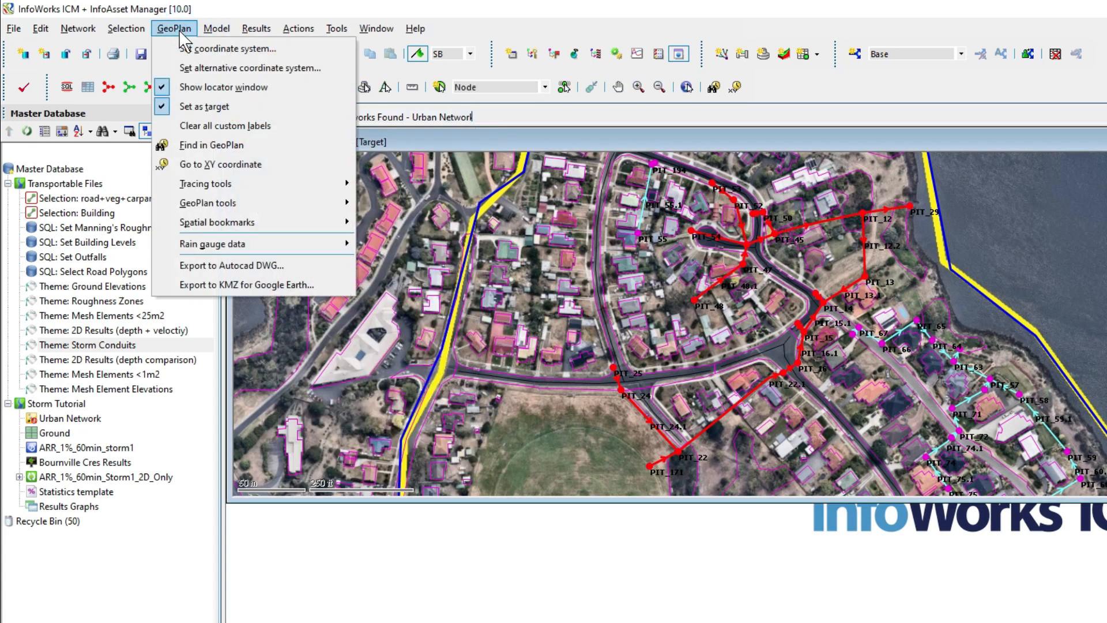
{"action": "mouse_move", "coordinate": [222, 184]}
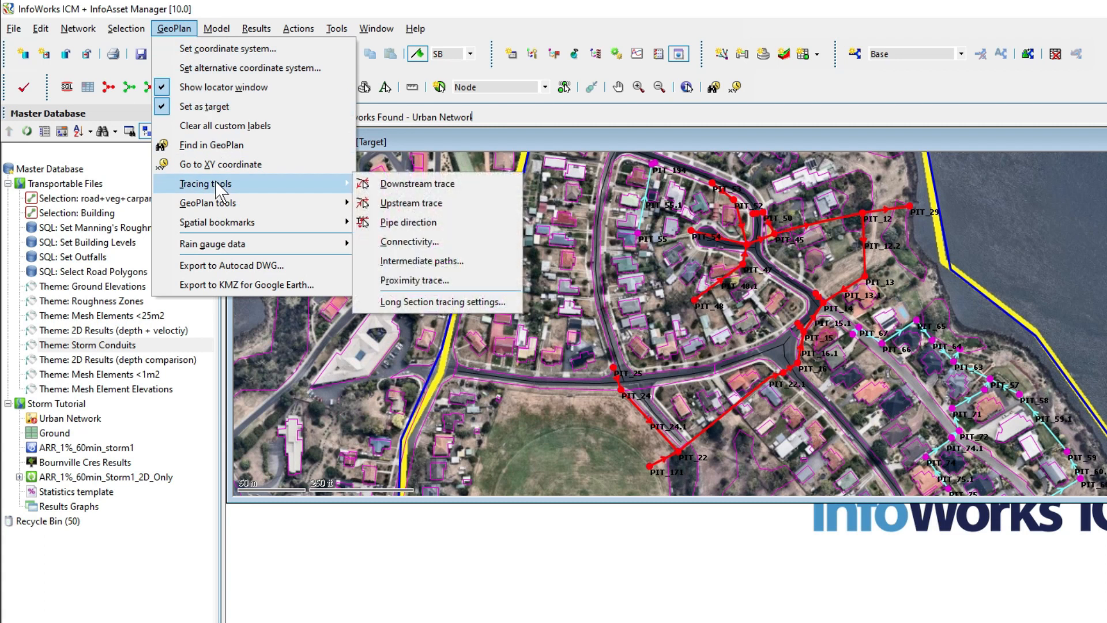
{"action": "left_click", "coordinate": [425, 224]}
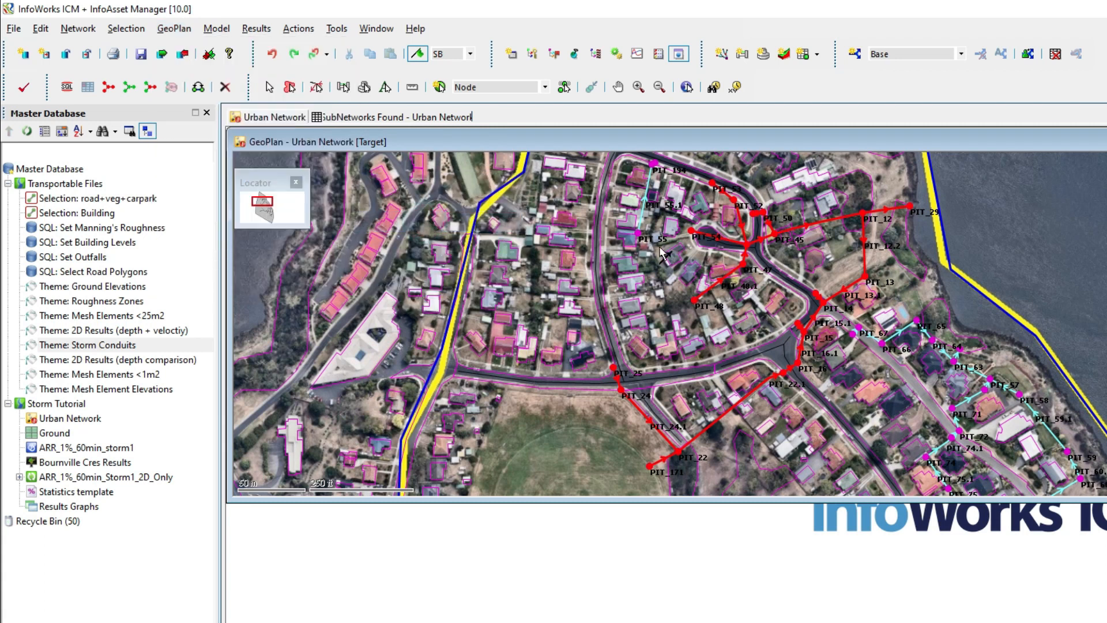
{"action": "scroll", "coordinate": [886, 205], "scroll_direction": "up", "scroll_amount": 2}
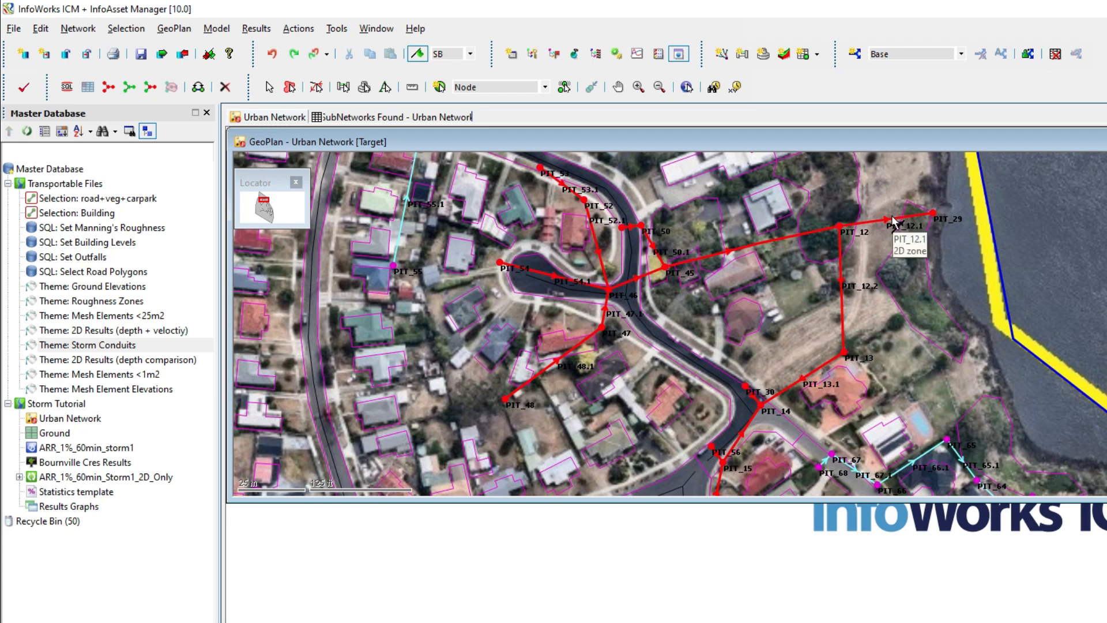
{"action": "left_click", "coordinate": [891, 220]}
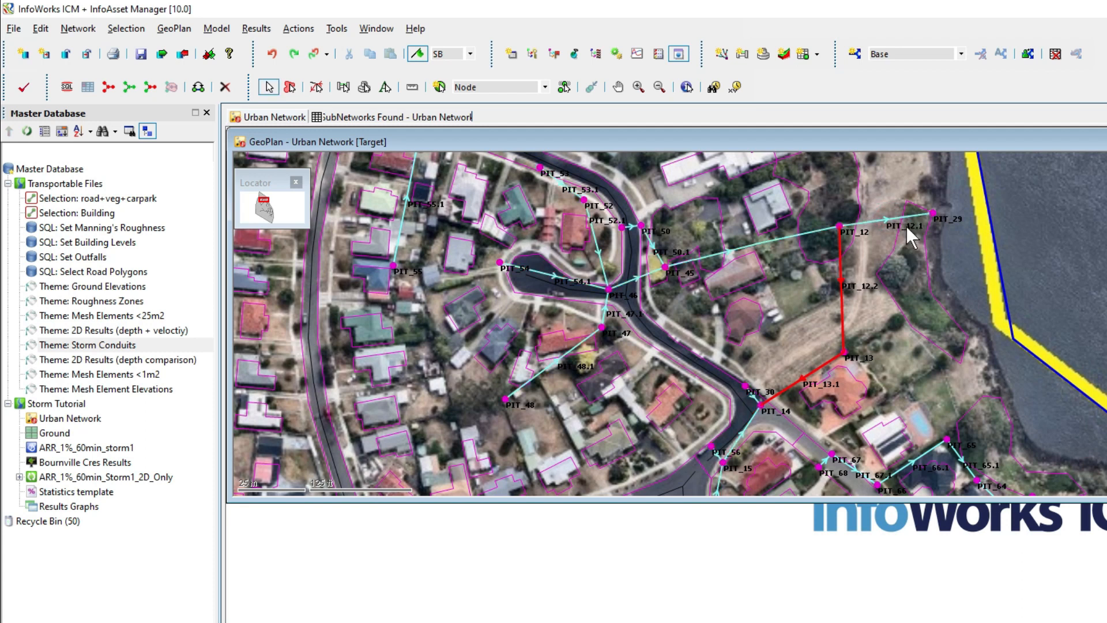
Reverse the direction of the selected conduits PIT_12.2 and PIT_13.1 between PIT_12, PIT_13 and PIT_14.
{"action": "scroll", "coordinate": [996, 230], "scroll_direction": "down", "scroll_amount": 2}
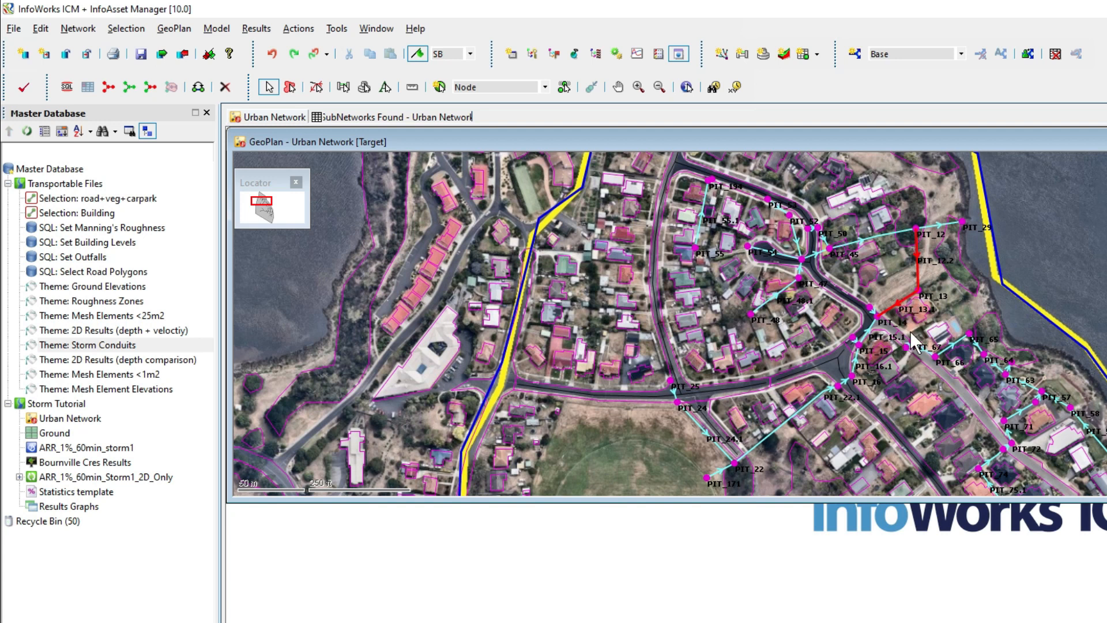
{"action": "left_click", "coordinate": [134, 31]}
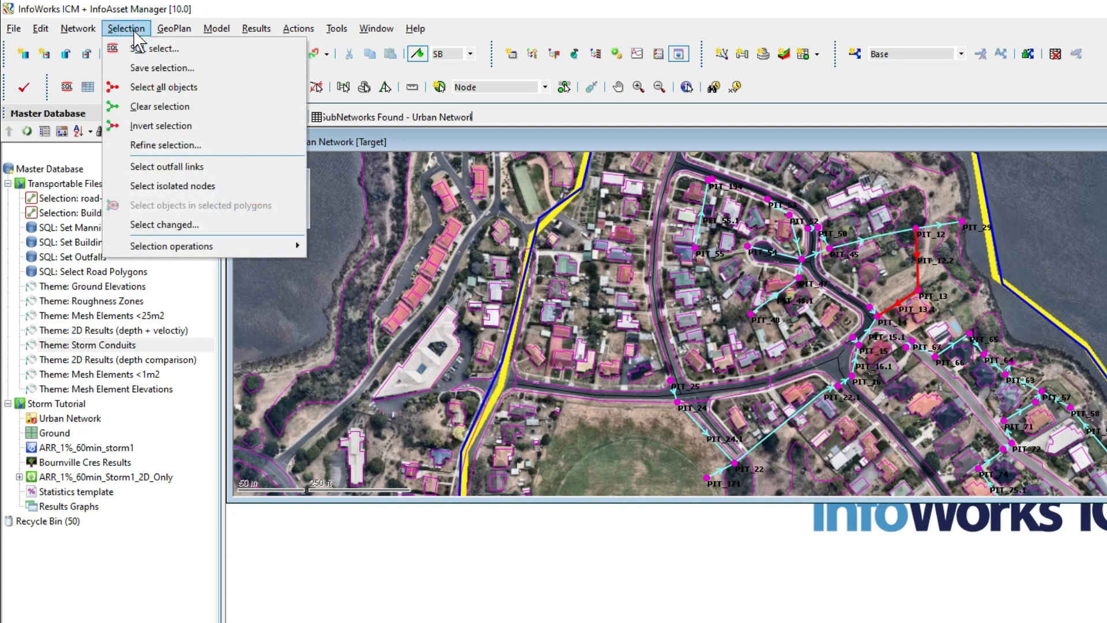
{"action": "mouse_move", "coordinate": [184, 247]}
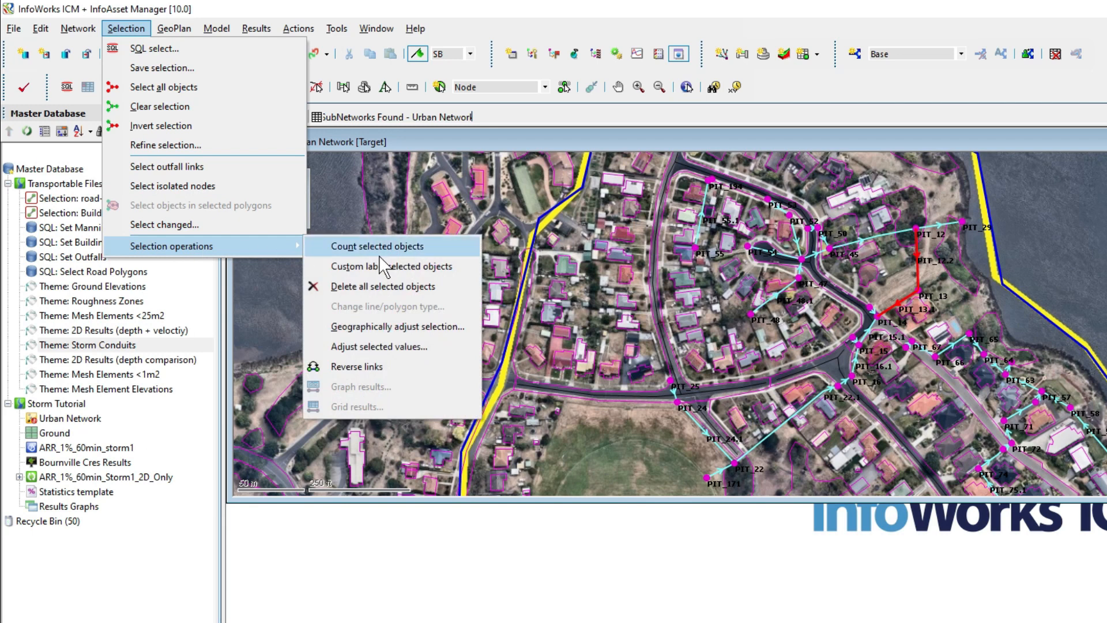
{"action": "left_click", "coordinate": [369, 368]}
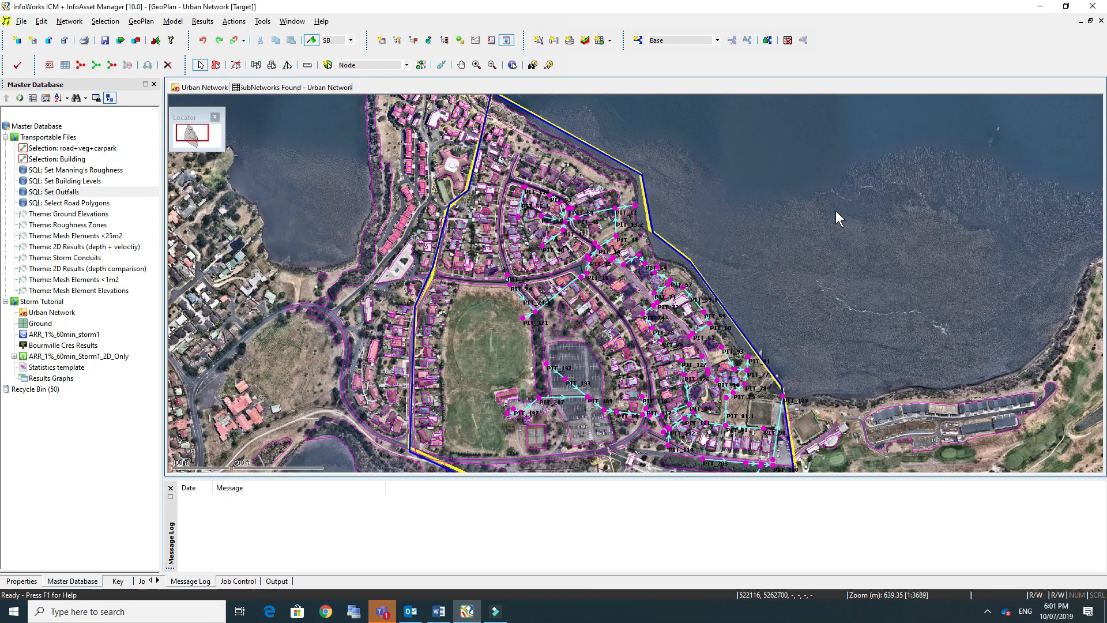
Set the node type of PIT_29 to Outfall 2D and return to the Master Database tree.
{"action": "double_click", "coordinate": [636, 210]}
{"action": "left_click", "coordinate": [603, 359]}
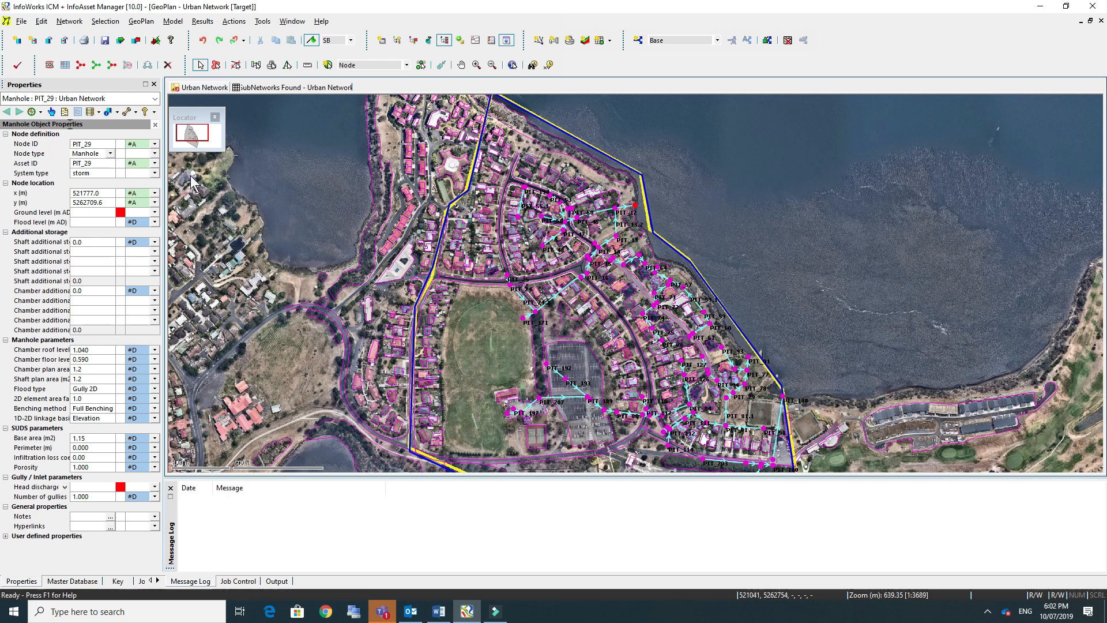
{"action": "left_click", "coordinate": [110, 154]}
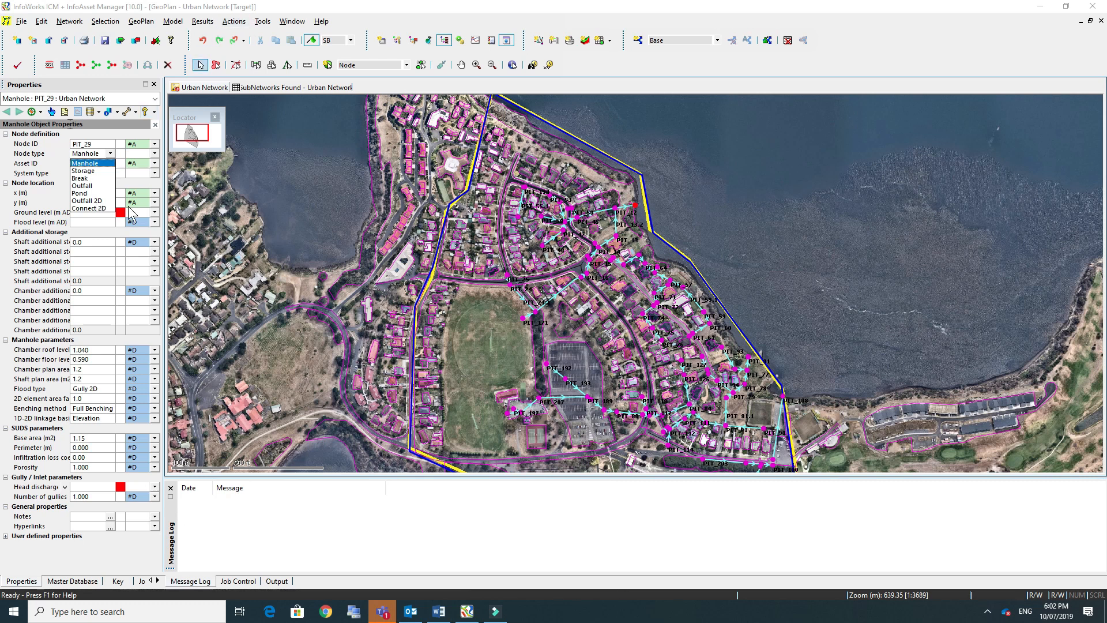
{"action": "left_click", "coordinate": [108, 202]}
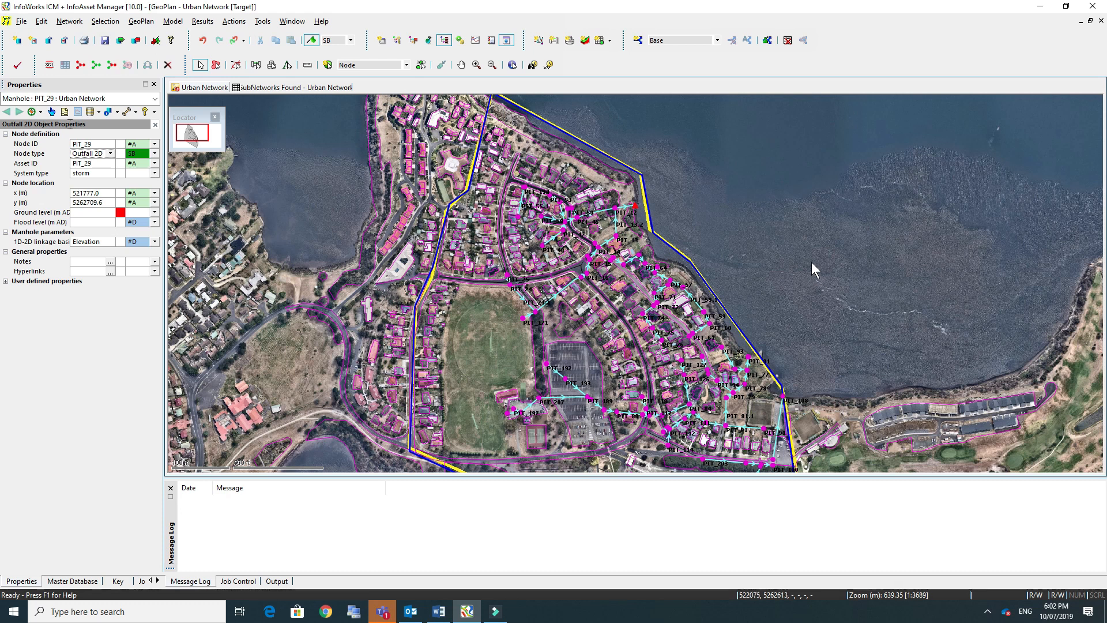
{"action": "left_click", "coordinate": [72, 581]}
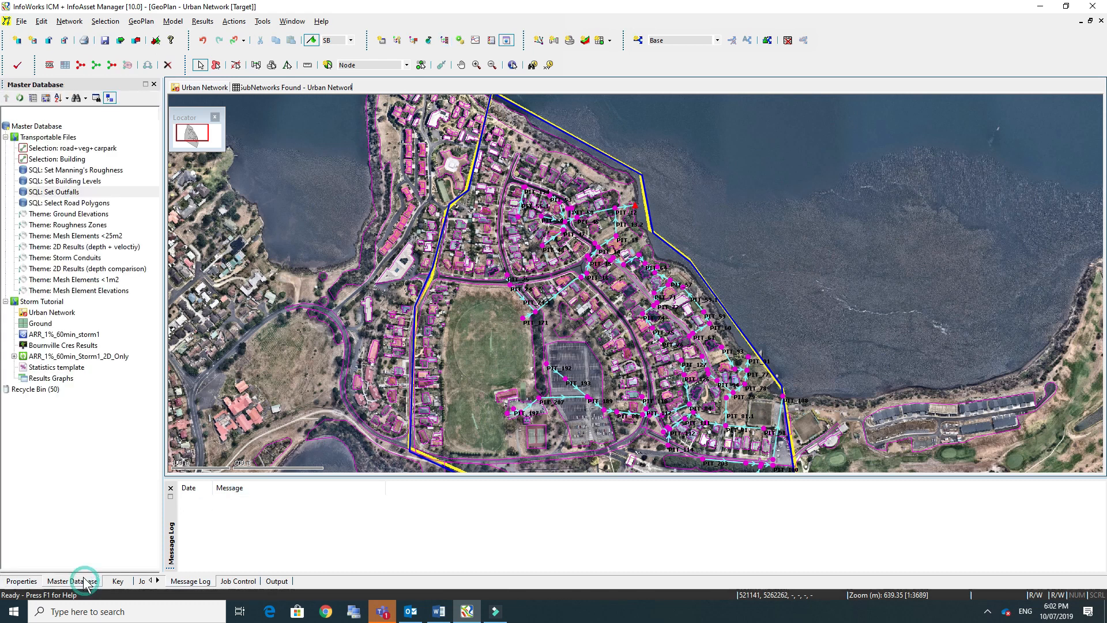
{"action": "right_click", "coordinate": [42, 303]}
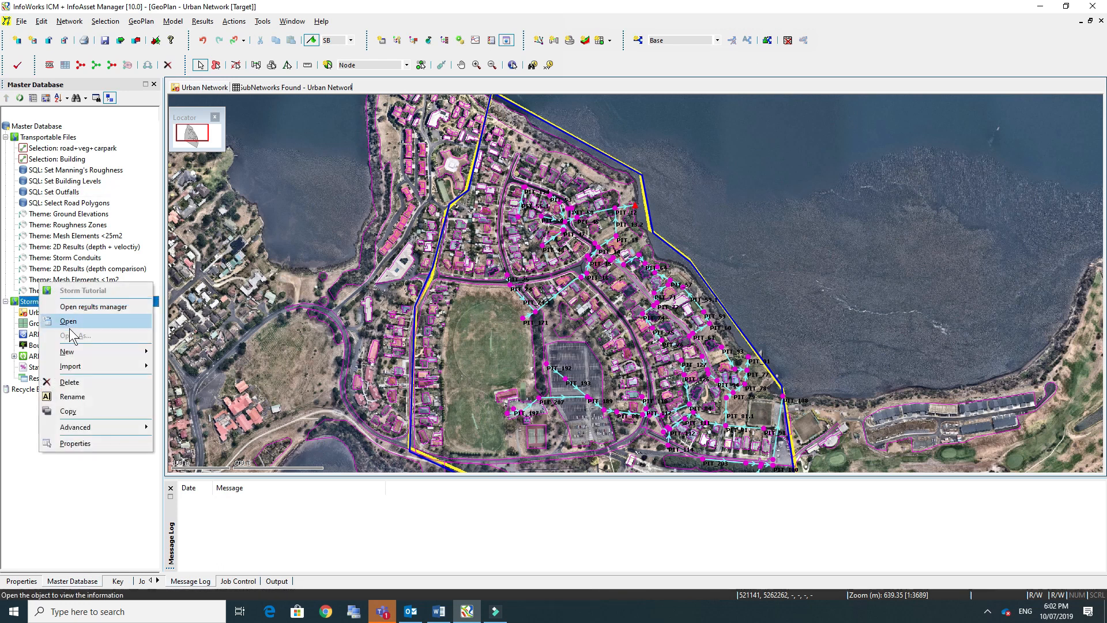
{"action": "mouse_move", "coordinate": [84, 351]}
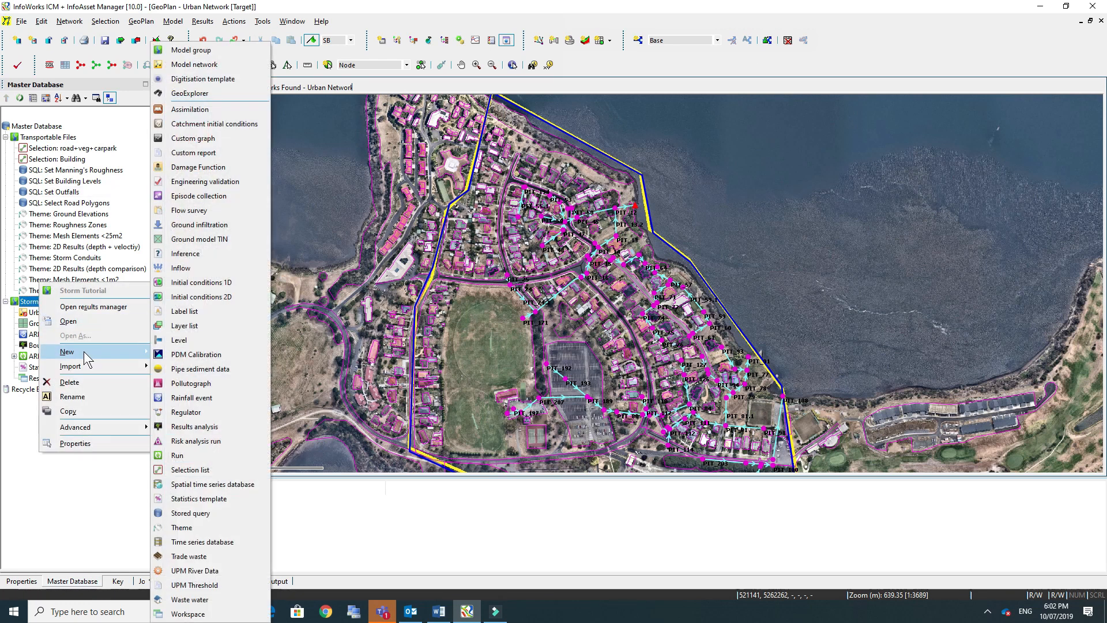
{"action": "left_click", "coordinate": [190, 512]}
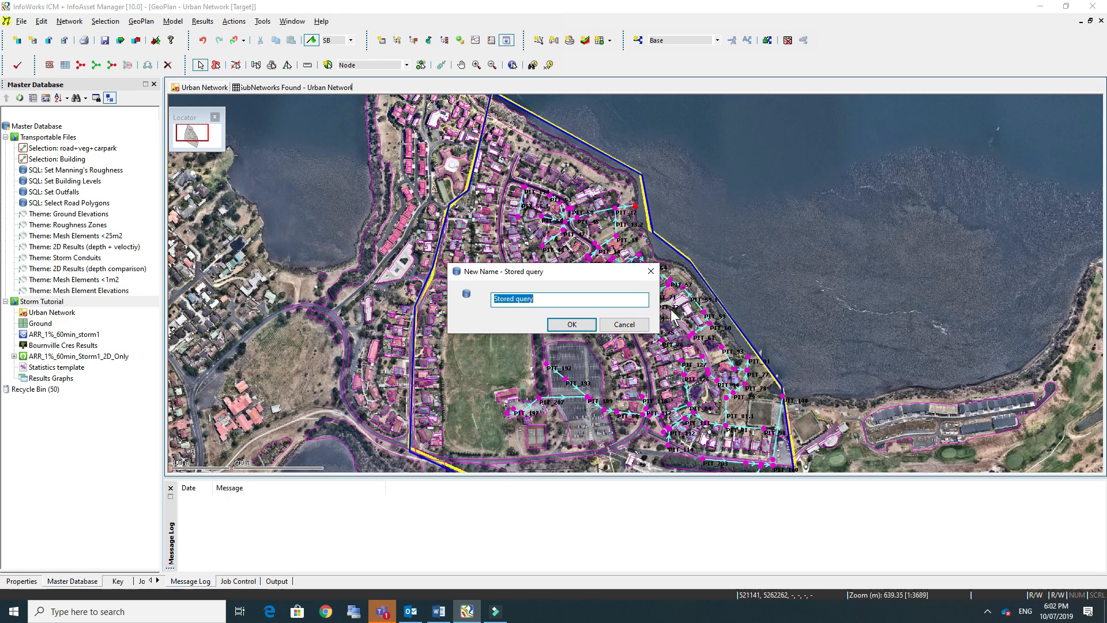
{"action": "left_click", "coordinate": [634, 329]}
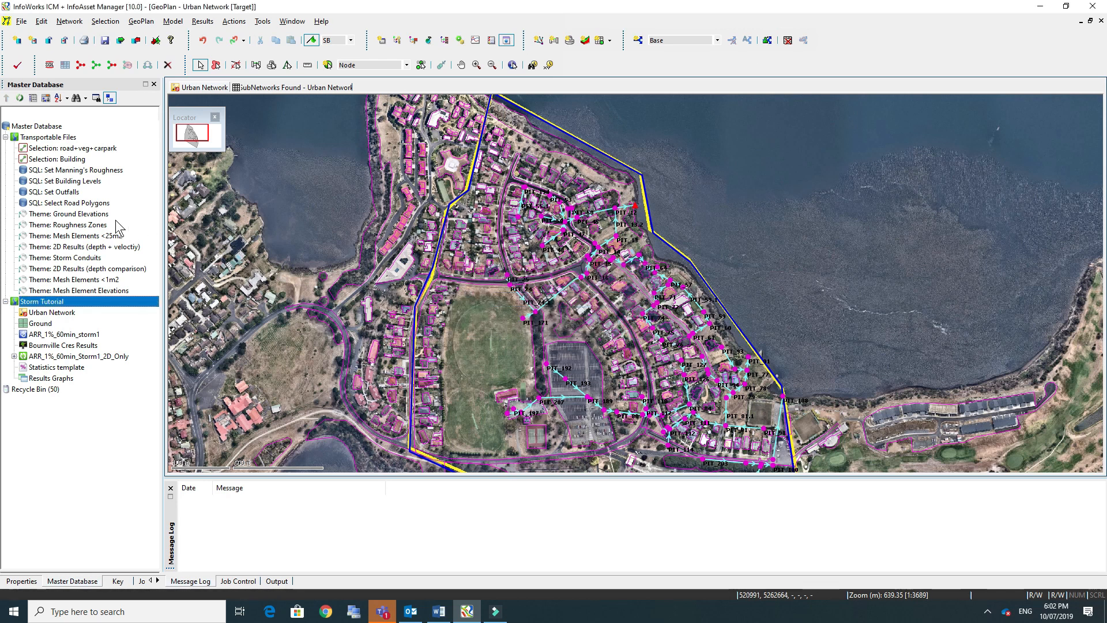
Open the stored query SQL: Set Outfalls and examine its clause selecting nodes without downstream links, keeping the network in view.
{"action": "left_click", "coordinate": [52, 192]}
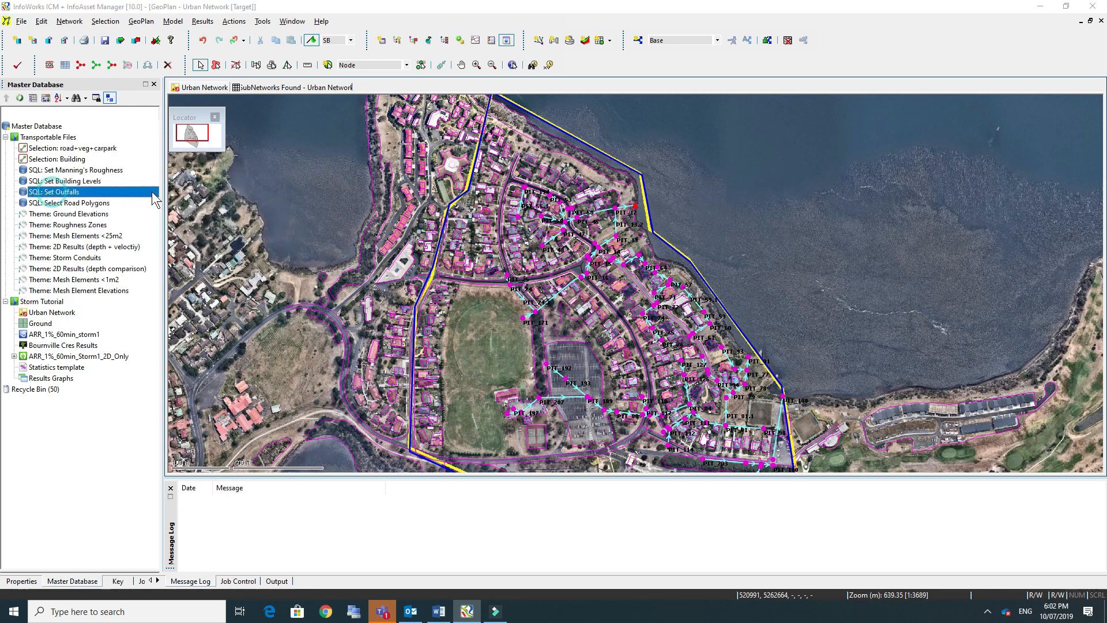
{"action": "double_click", "coordinate": [151, 191]}
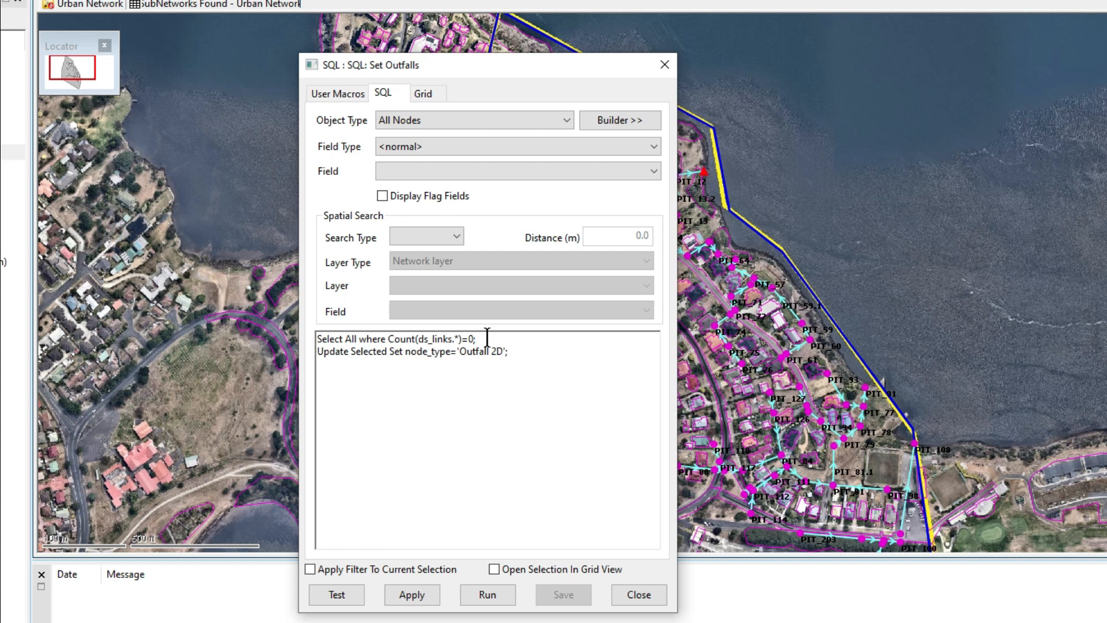
{"action": "left_click_drag", "start_coordinate": [488, 338], "coordinate": [317, 338]}
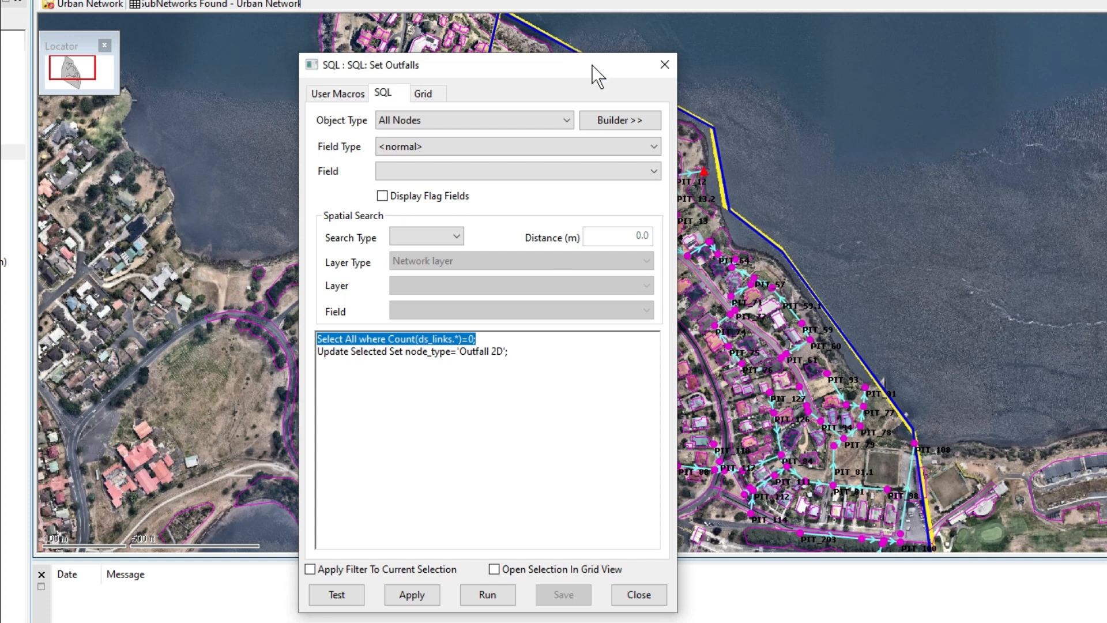
{"action": "left_click_drag", "start_coordinate": [592, 65], "coordinate": [428, 30]}
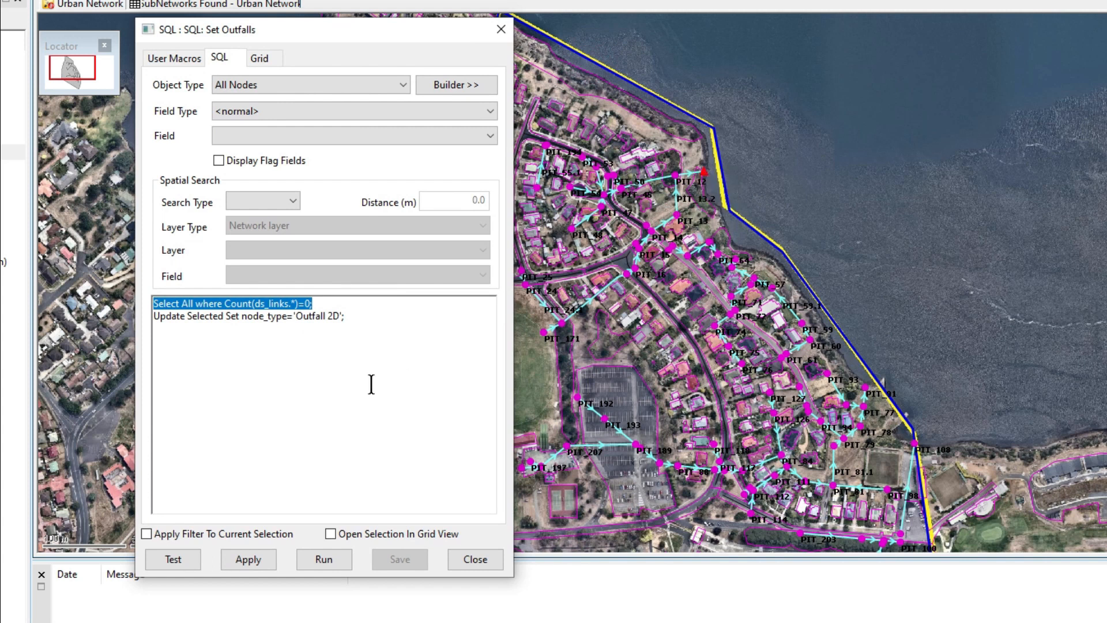
Test, apply and run the query to set the node type to Outfall 2D for all nodes without downstream links.
{"action": "left_click", "coordinate": [336, 340]}
{"action": "left_click", "coordinate": [171, 559]}
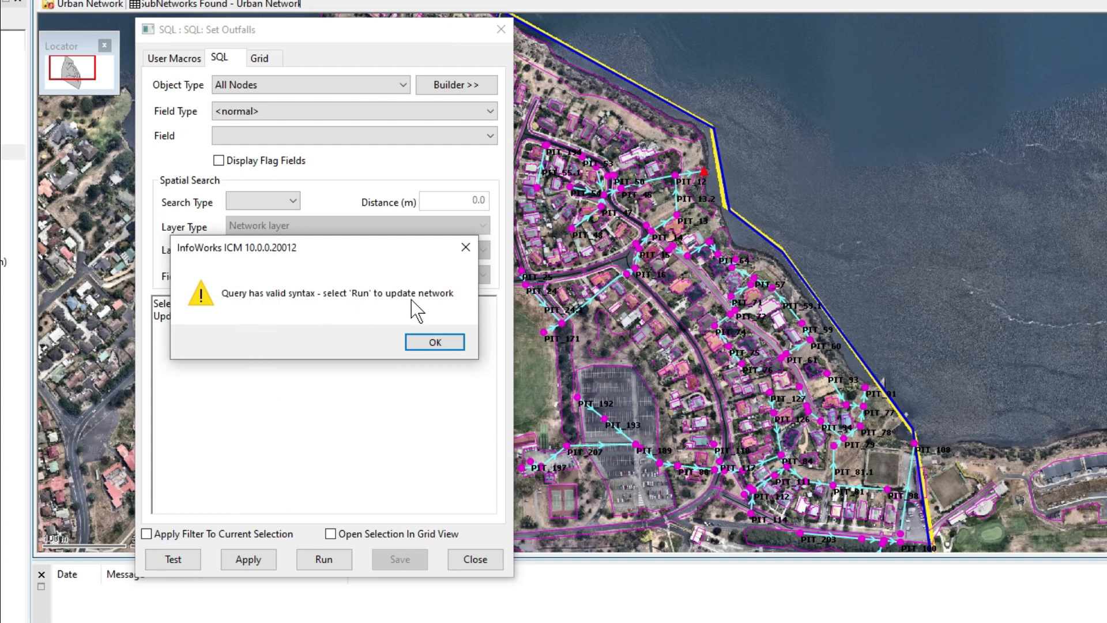
{"action": "left_click", "coordinate": [434, 342]}
{"action": "left_click", "coordinate": [257, 559]}
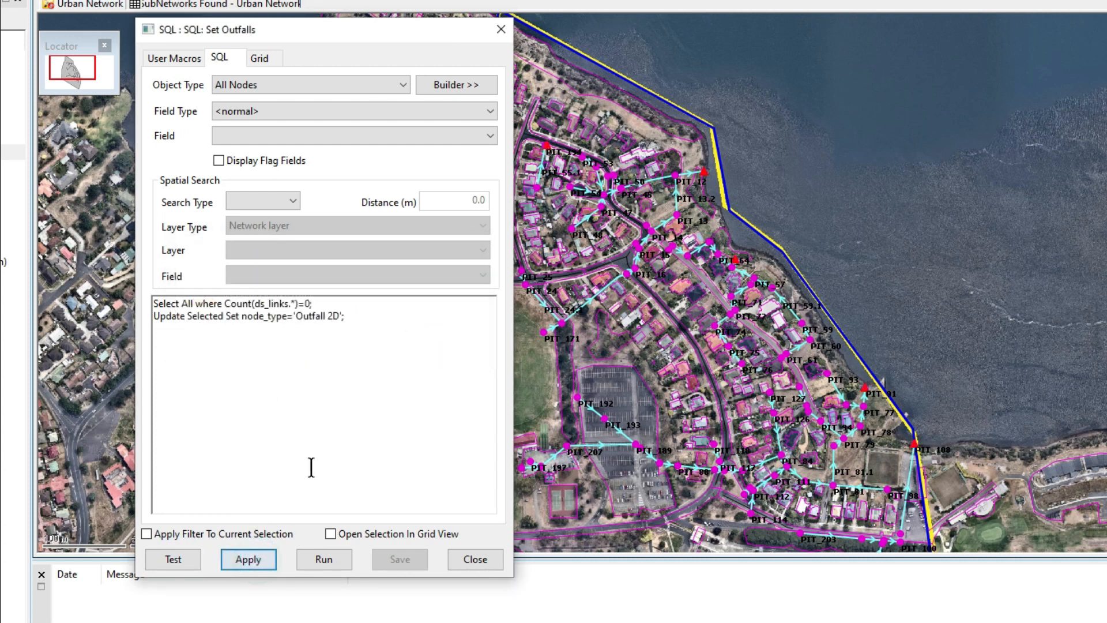
{"action": "left_click", "coordinate": [333, 555]}
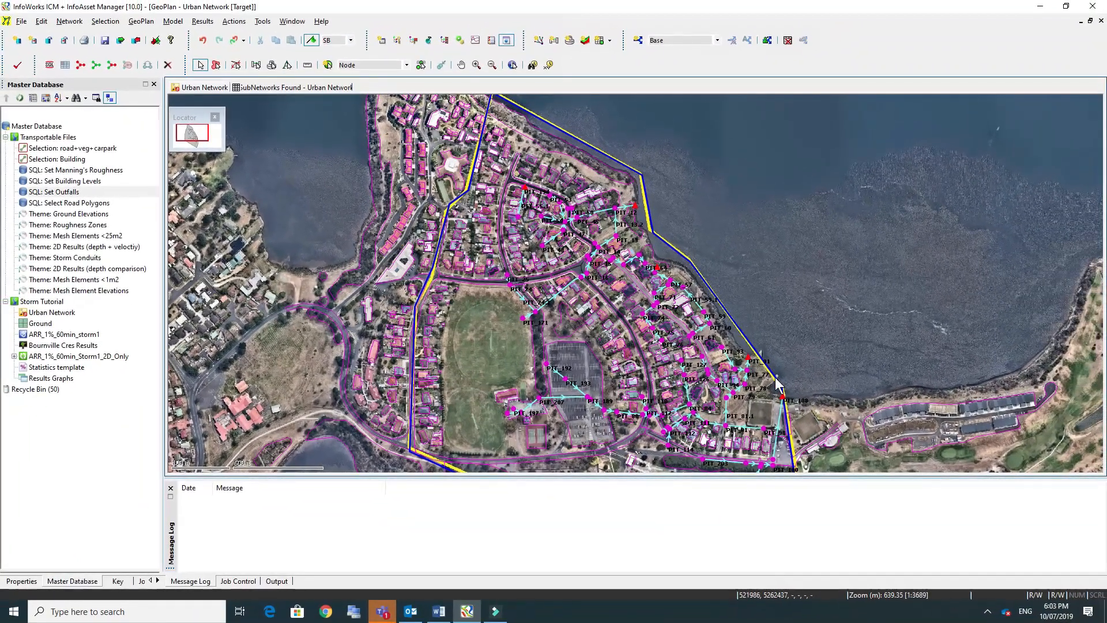
Open the properties of node PIT_12 on the GeoPlan and view the available flood types.
{"action": "left_click_drag", "start_coordinate": [787, 357], "coordinate": [748, 342]}
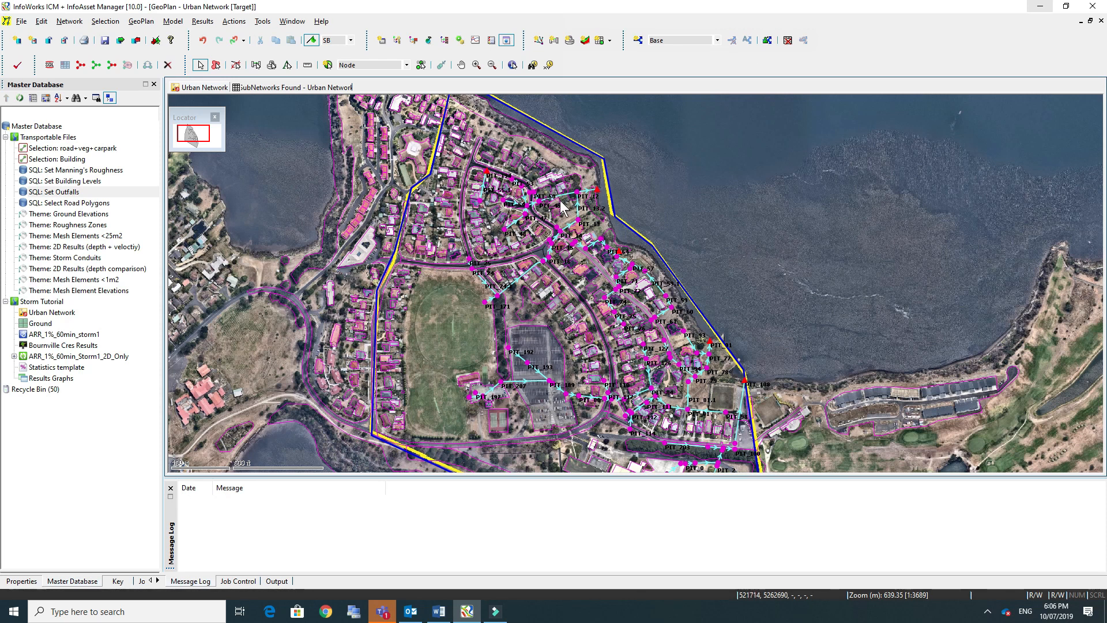
{"action": "left_click", "coordinate": [576, 193]}
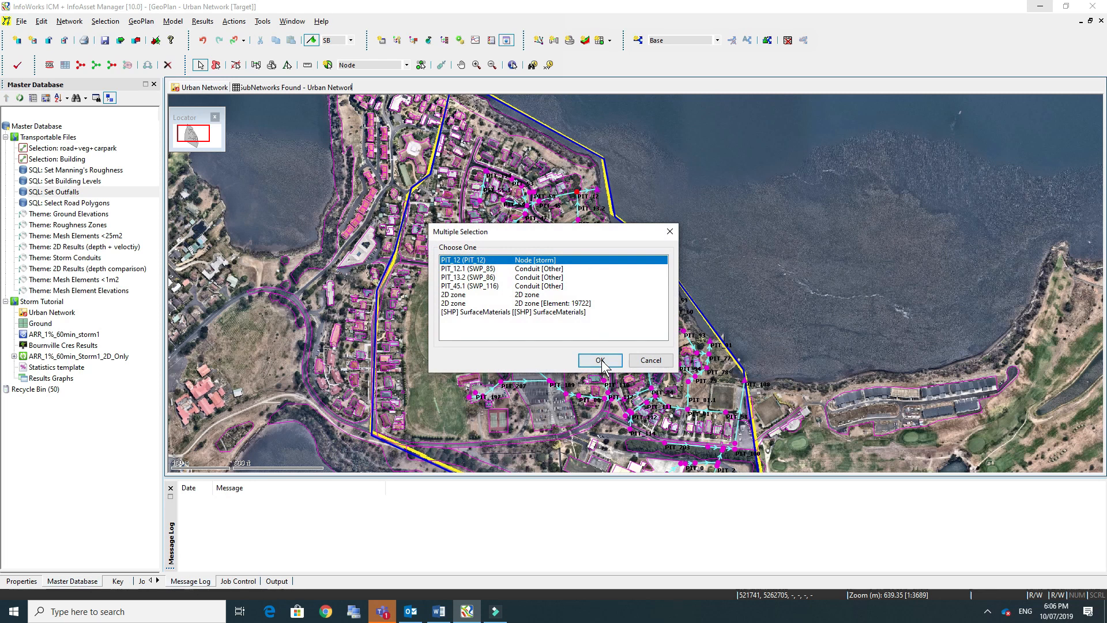
{"action": "left_click", "coordinate": [600, 361]}
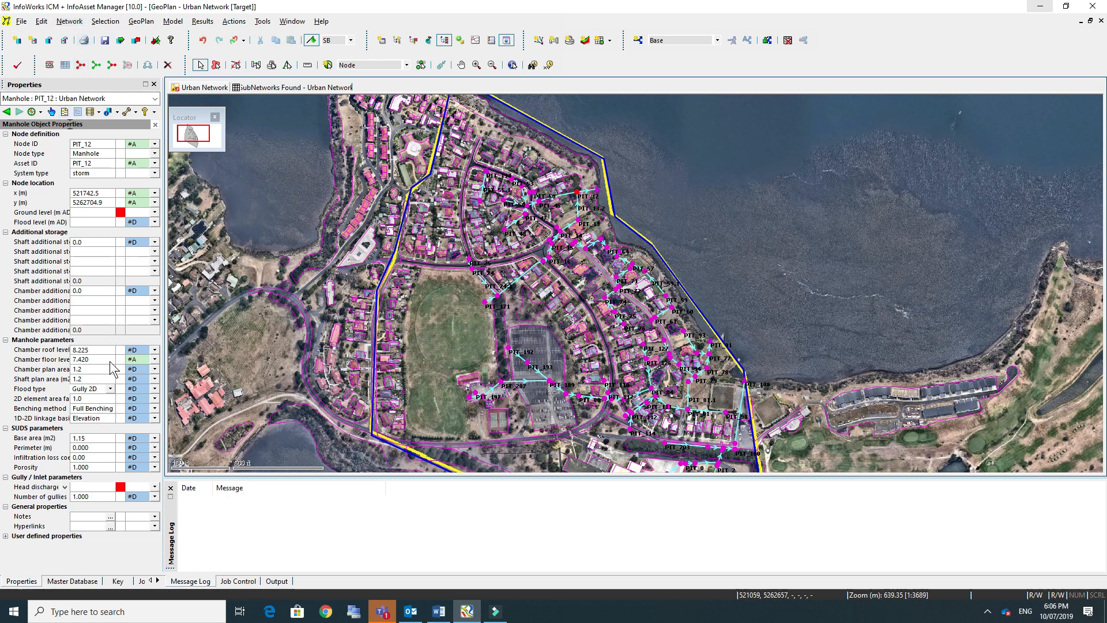
{"action": "left_click", "coordinate": [110, 388]}
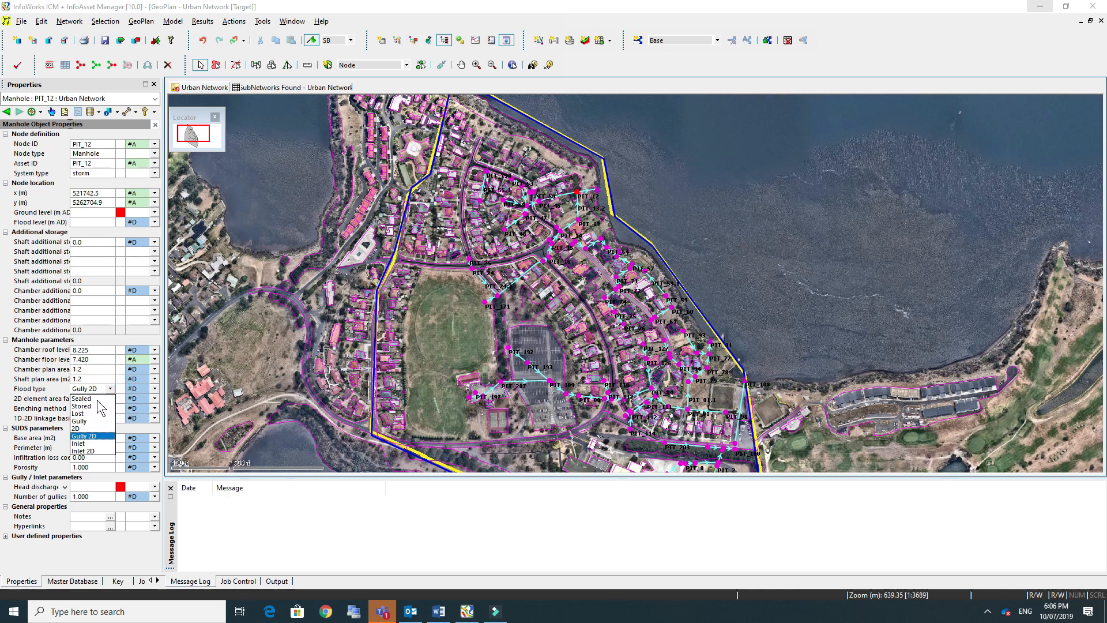
Open a new nodes grid window for the Urban Network.
{"action": "left_click", "coordinate": [292, 21]}
{"action": "mouse_move", "coordinate": [320, 99]}
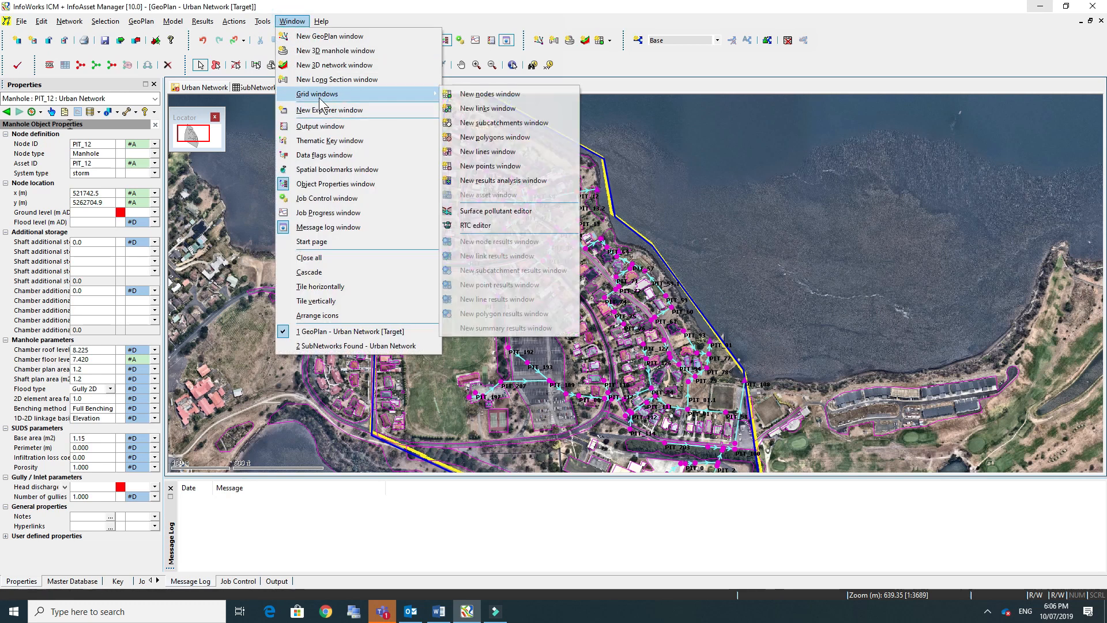
{"action": "left_click", "coordinate": [489, 95]}
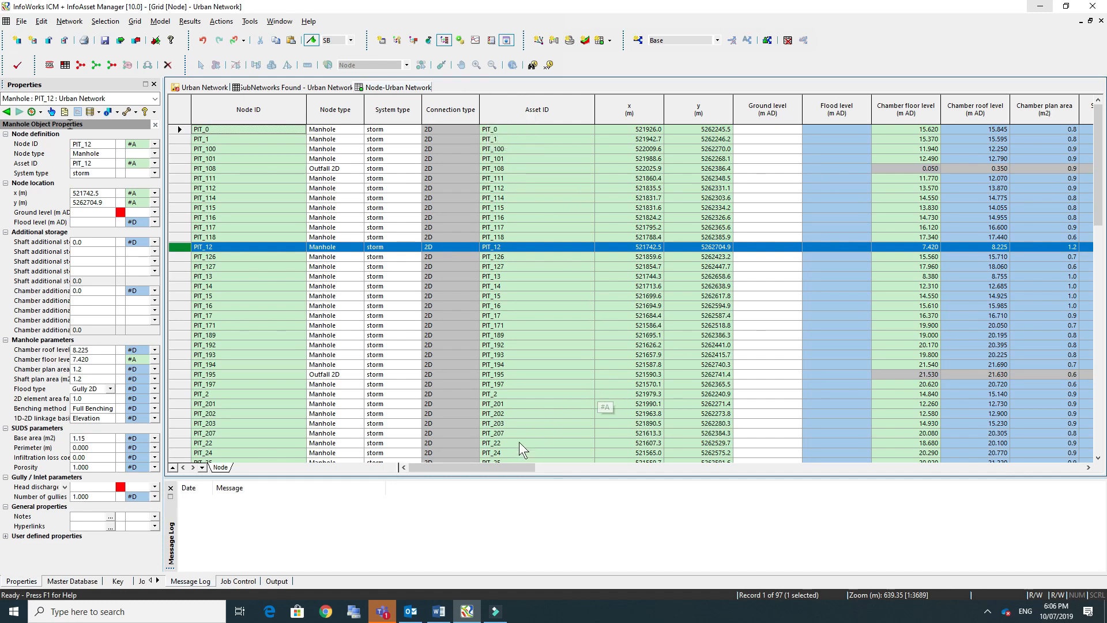
Examine the Flood type and Head discharge table columns for all nodes in the grid.
{"action": "left_click_drag", "start_coordinate": [498, 465], "coordinate": [539, 465]}
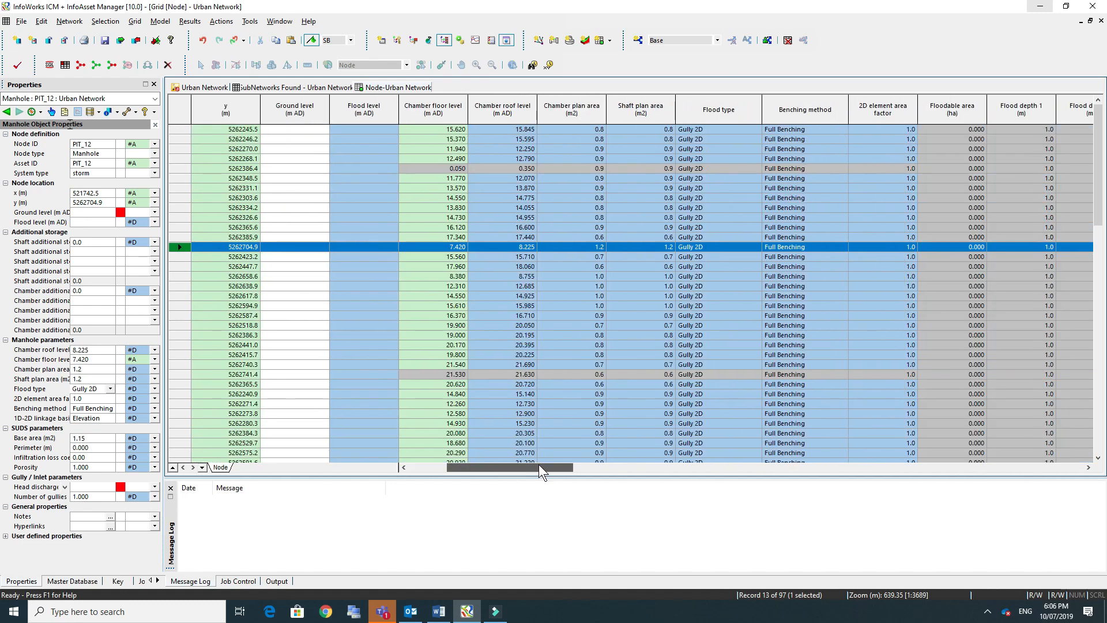
{"action": "left_click", "coordinate": [719, 110]}
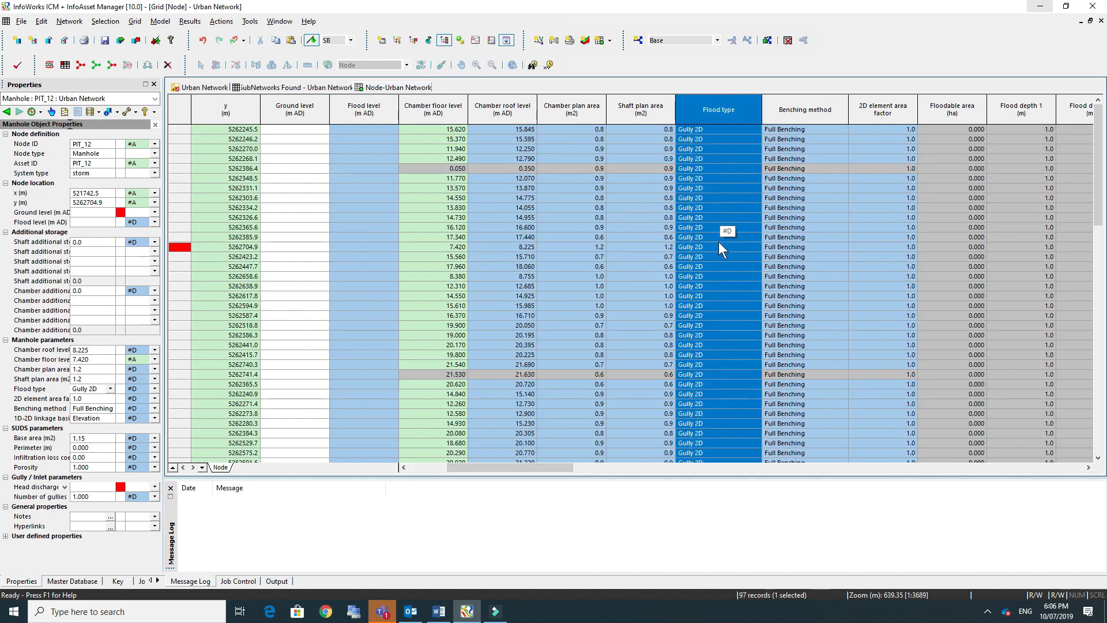
{"action": "scroll", "coordinate": [712, 390], "scroll_direction": "down", "scroll_amount": 20}
{"action": "scroll", "coordinate": [713, 390], "scroll_direction": "up", "scroll_amount": 10}
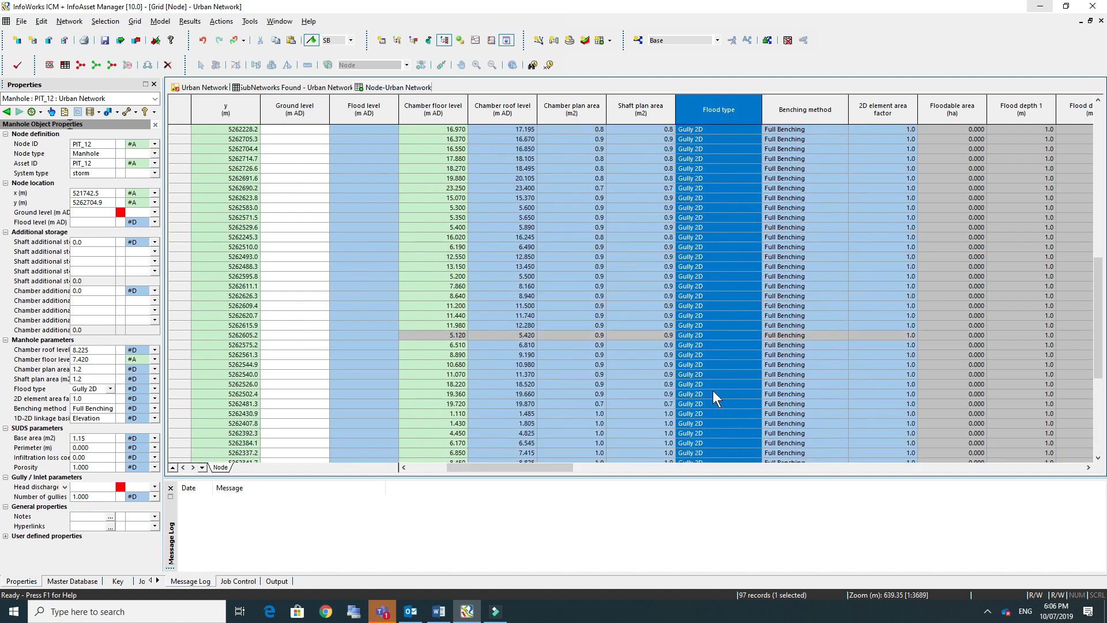
{"action": "left_click_drag", "start_coordinate": [520, 468], "coordinate": [575, 471]}
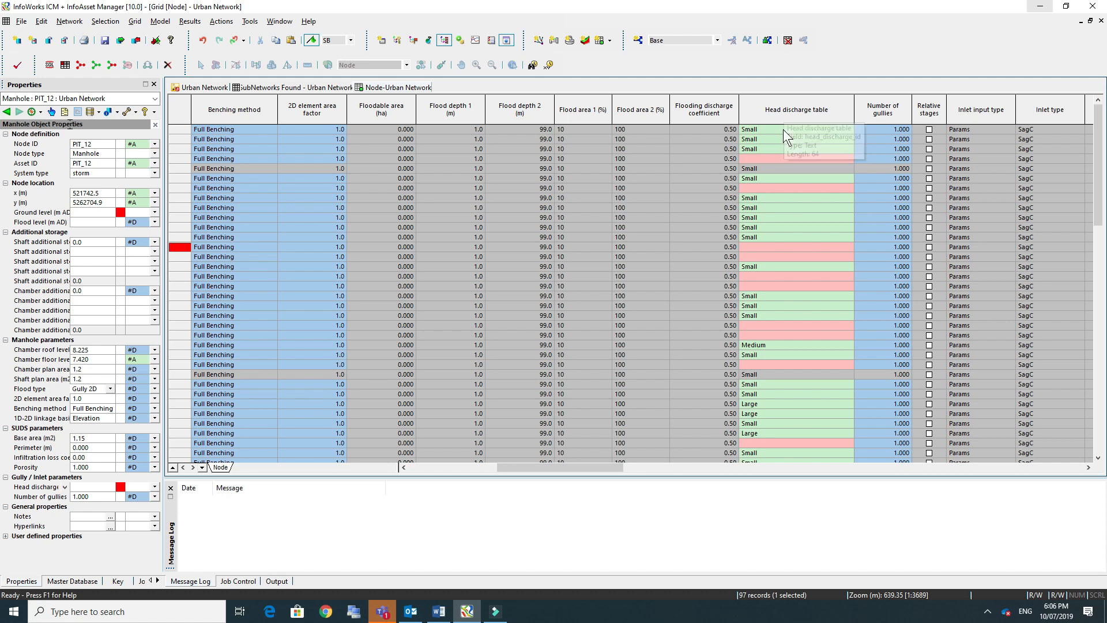
{"action": "scroll", "coordinate": [783, 129], "scroll_direction": "down", "scroll_amount": 15}
{"action": "scroll", "coordinate": [784, 142], "scroll_direction": "down", "scroll_amount": 3}
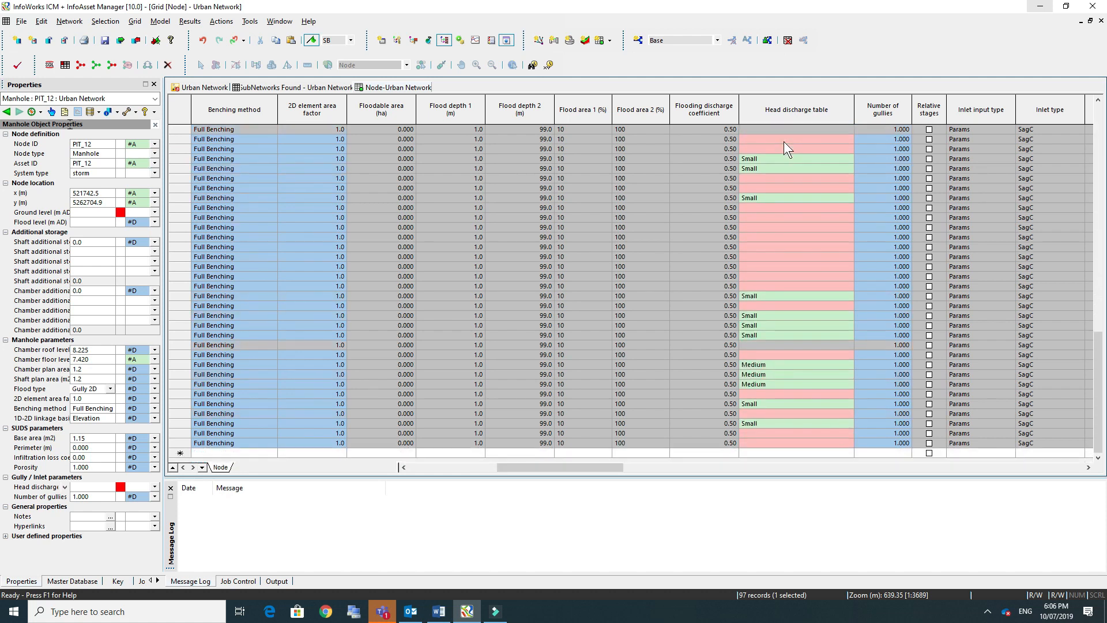
{"action": "scroll", "coordinate": [771, 427], "scroll_direction": "up", "scroll_amount": 20}
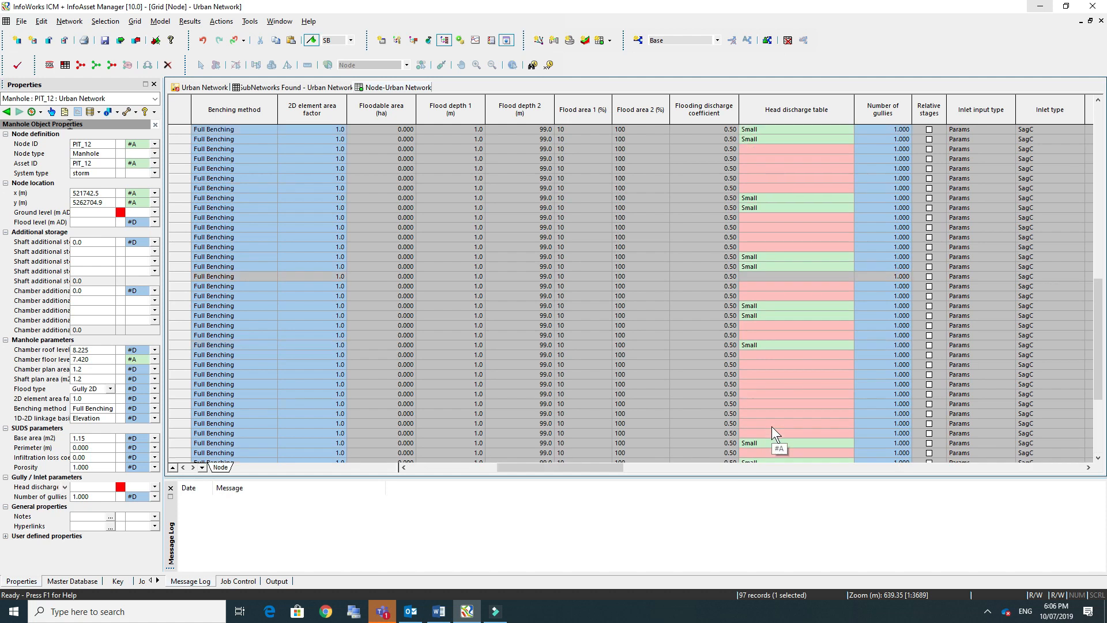
{"action": "scroll", "coordinate": [779, 380], "scroll_direction": "up", "scroll_amount": 1}
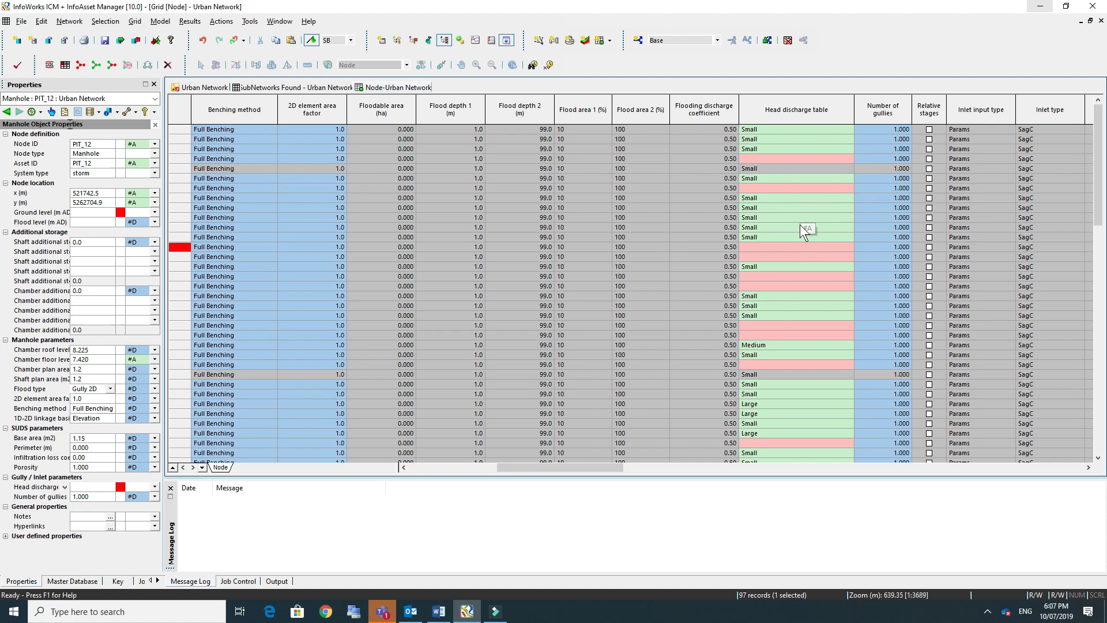
Filter the nodes grid to rows where the Head discharge table equals a blank value.
{"action": "left_click", "coordinate": [806, 109]}
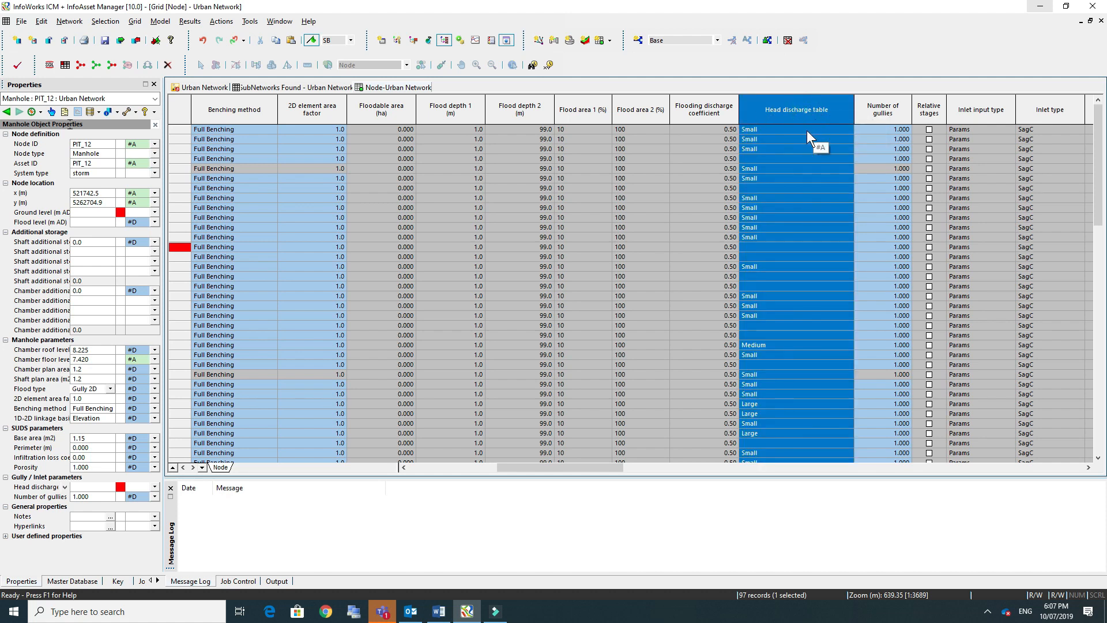
{"action": "right_click", "coordinate": [808, 130]}
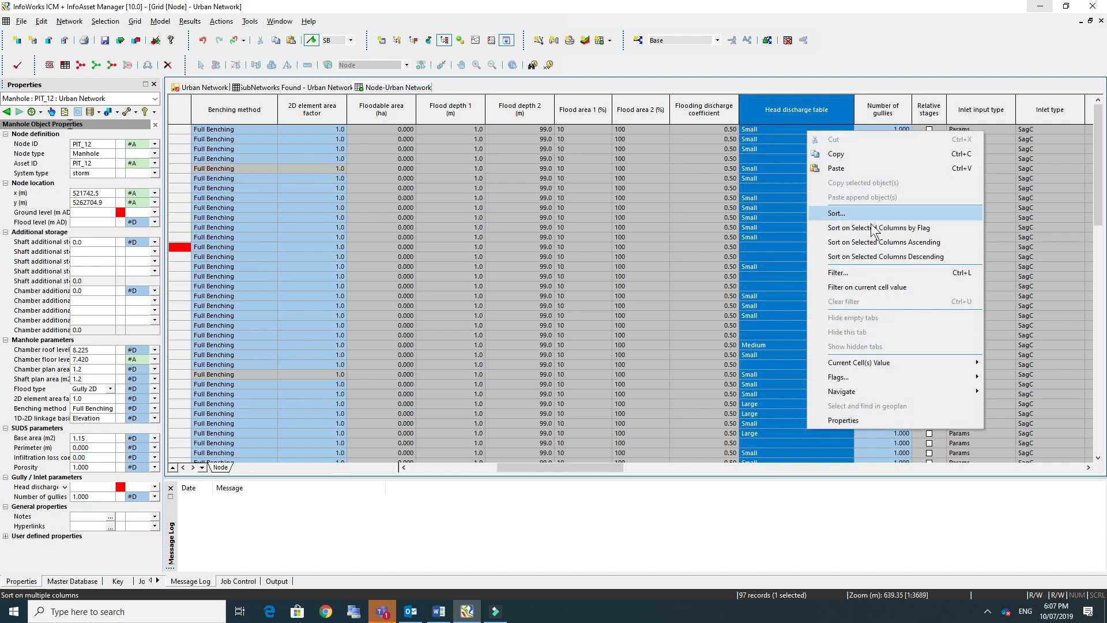
{"action": "left_click", "coordinate": [863, 275]}
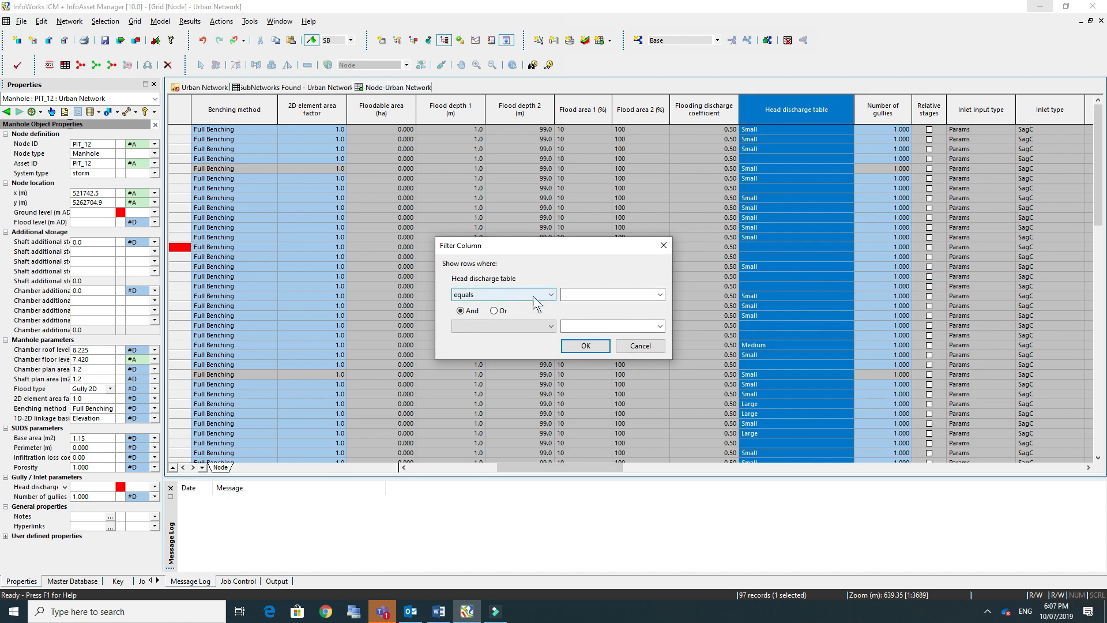
{"action": "left_click", "coordinate": [586, 345]}
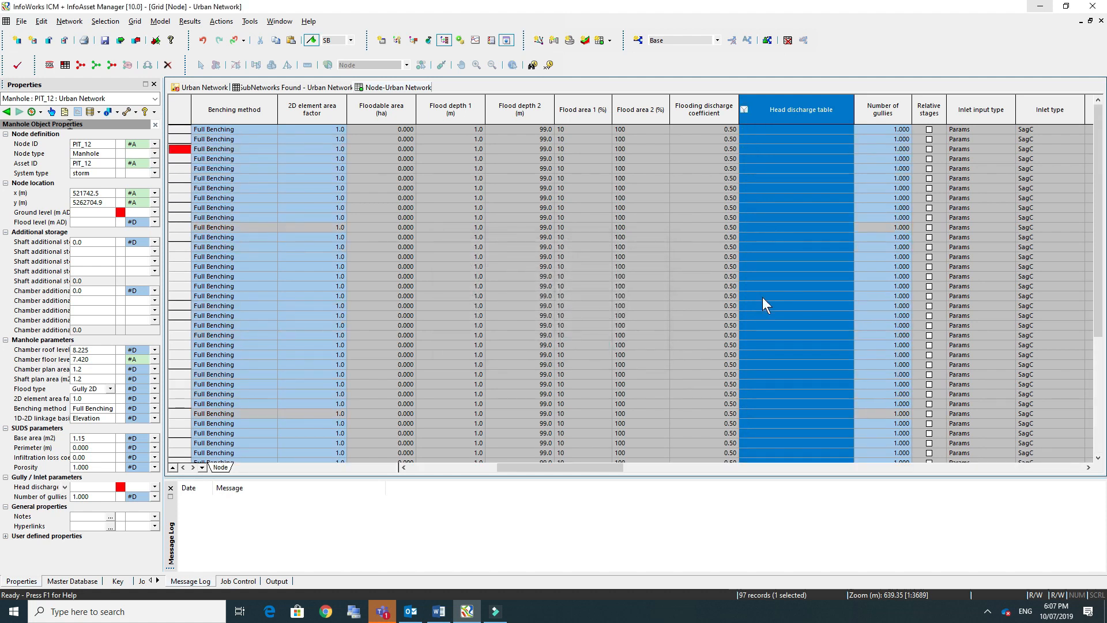
Set the Flood type of all the filtered nodes without a head discharge table to Sealed.
{"action": "left_click_drag", "start_coordinate": [574, 465], "coordinate": [555, 464]}
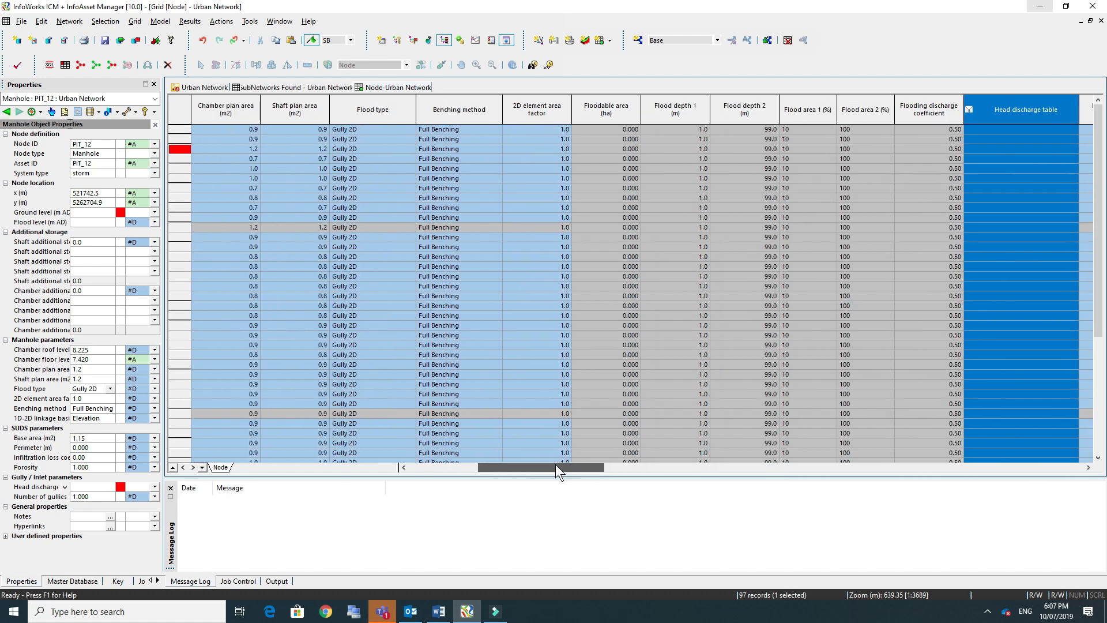
{"action": "left_click", "coordinate": [382, 112]}
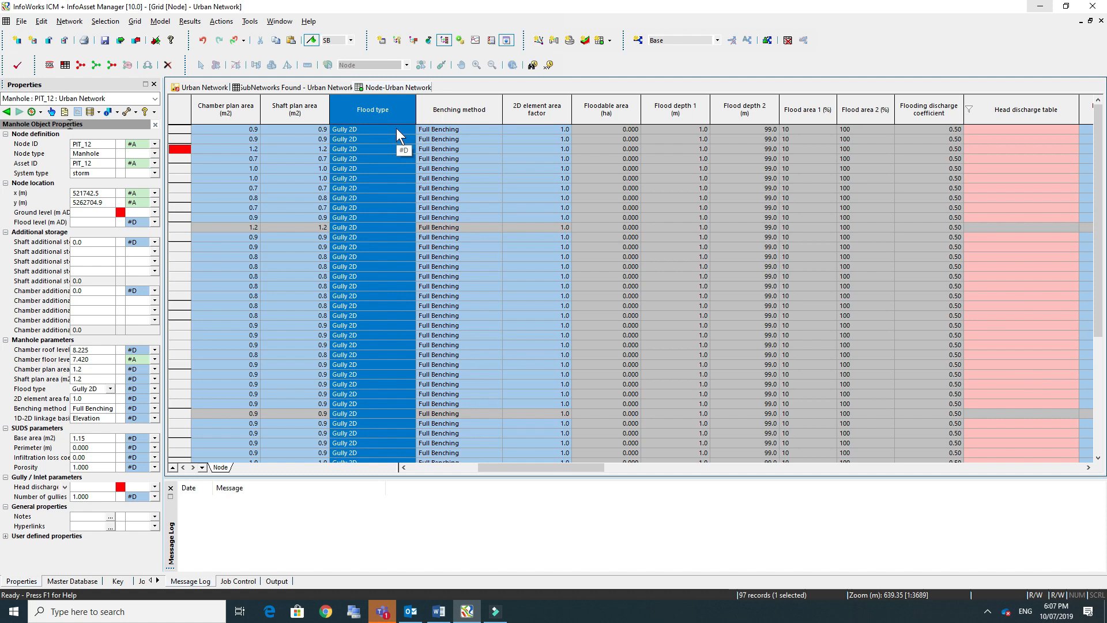
{"action": "right_click", "coordinate": [398, 134]}
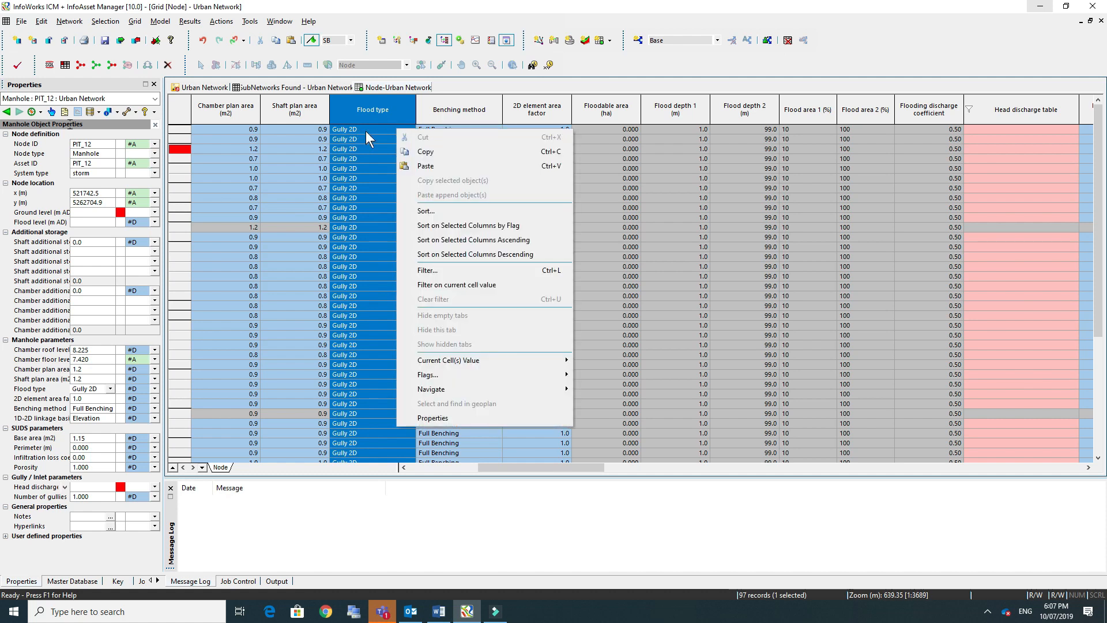
{"action": "mouse_move", "coordinate": [480, 359]}
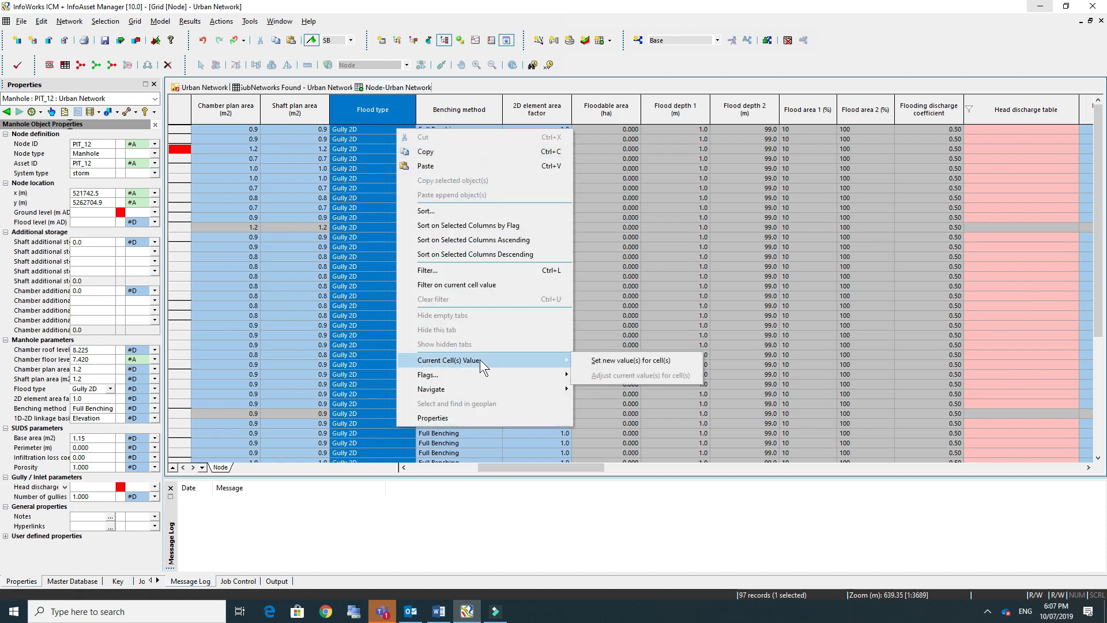
{"action": "left_click", "coordinate": [604, 360]}
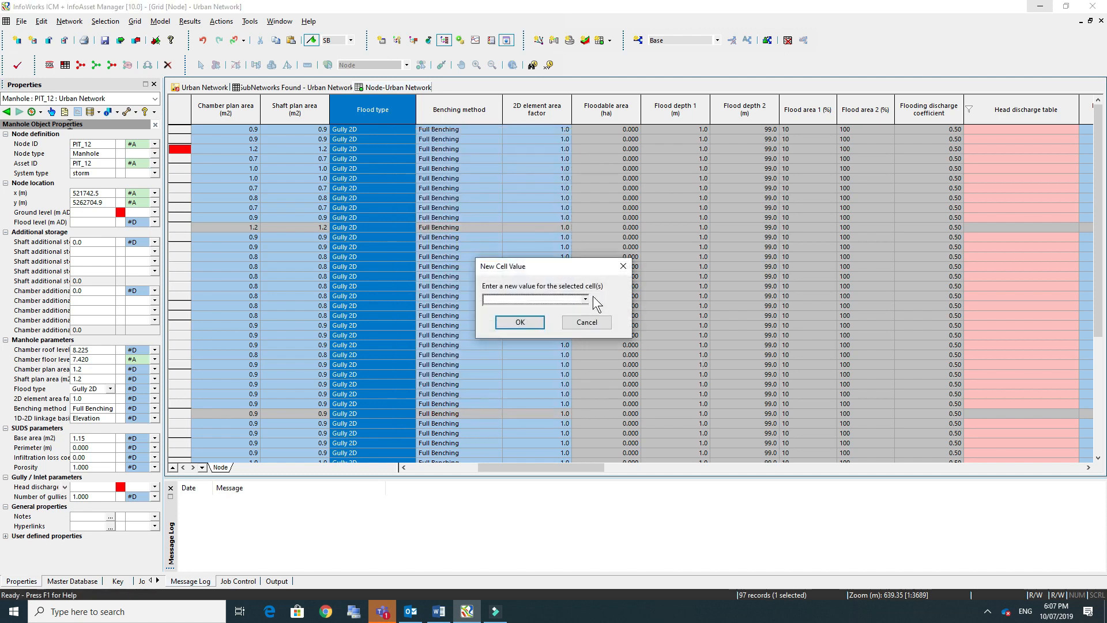
{"action": "left_click", "coordinate": [585, 299]}
{"action": "left_click", "coordinate": [501, 310]}
{"action": "left_click", "coordinate": [520, 323]}
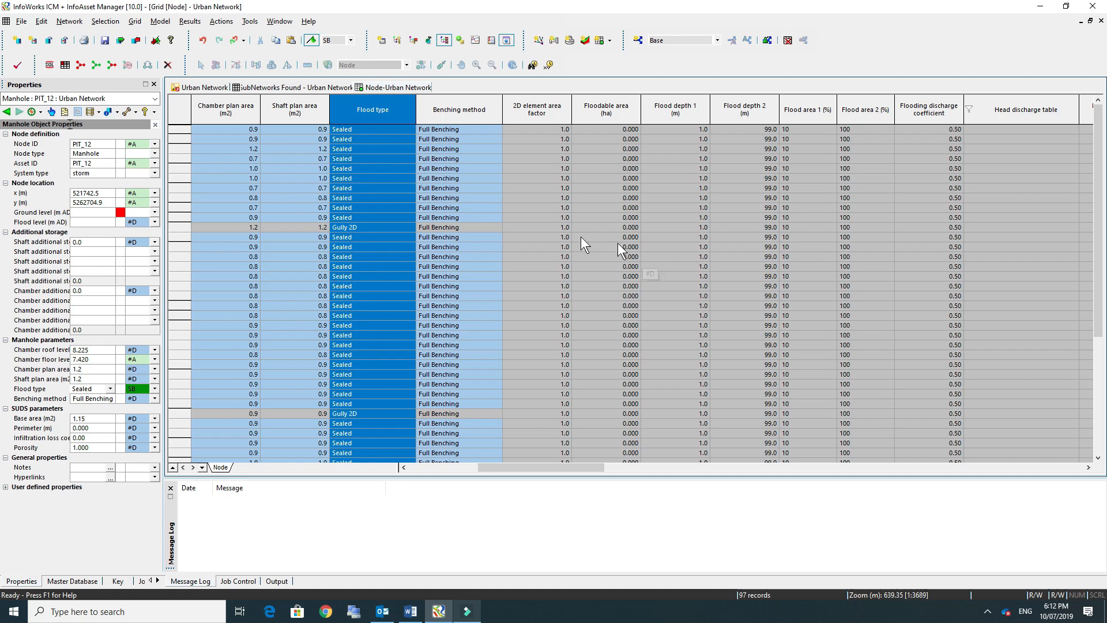
Return to the Urban Network GeoPlan and open the properties of the storm node PIT_25.
{"action": "left_click", "coordinate": [218, 88]}
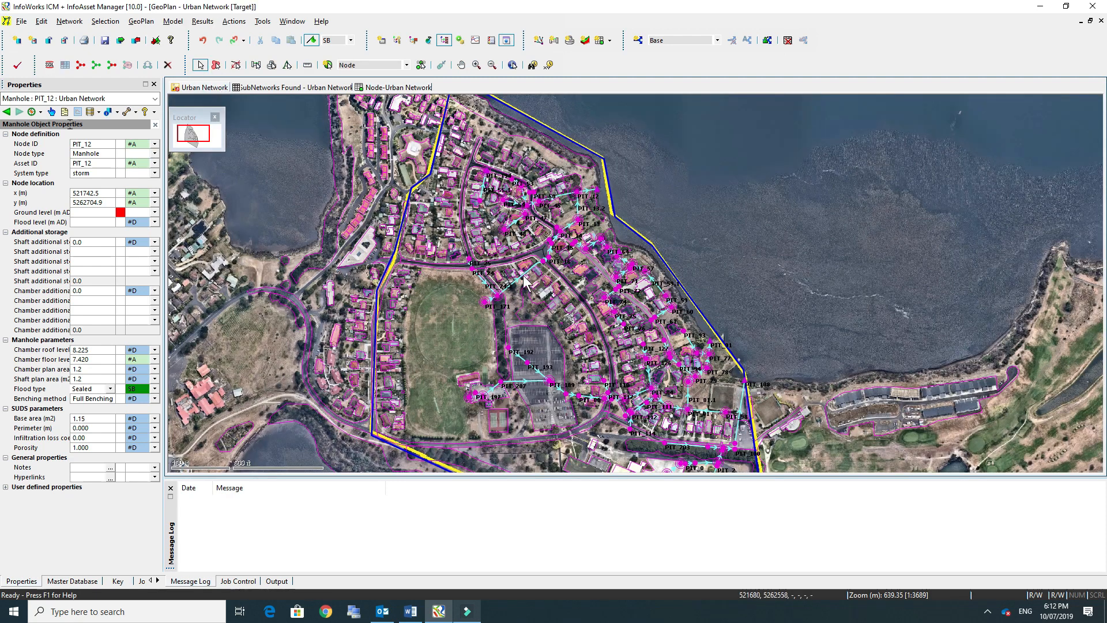
{"action": "scroll", "coordinate": [524, 276], "scroll_direction": "up", "scroll_amount": 5}
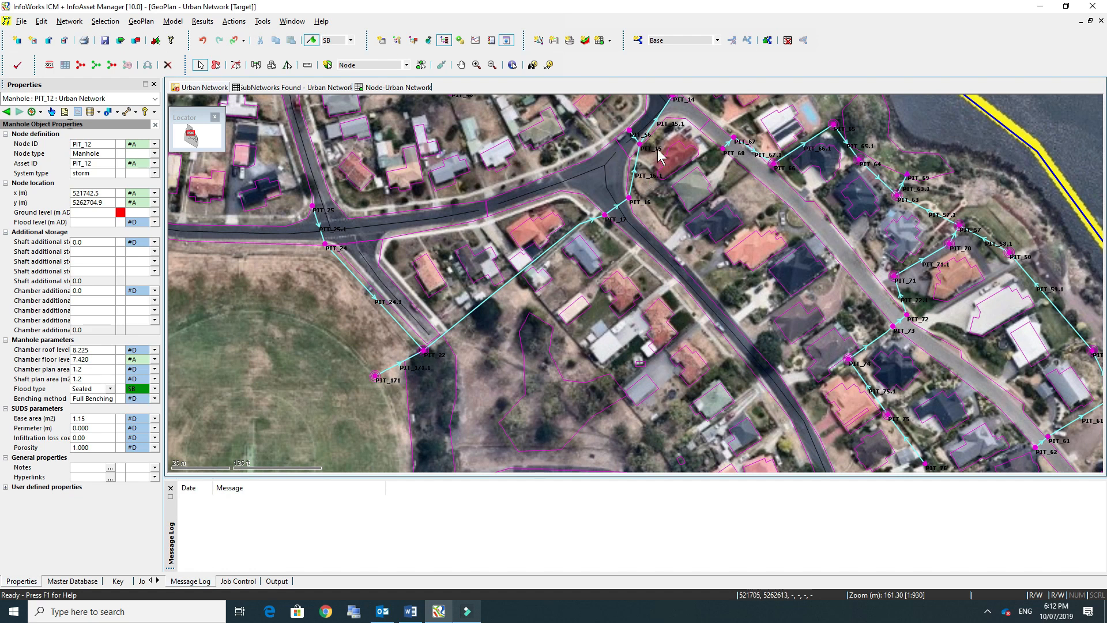
{"action": "left_click_drag", "start_coordinate": [474, 214], "coordinate": [581, 249]}
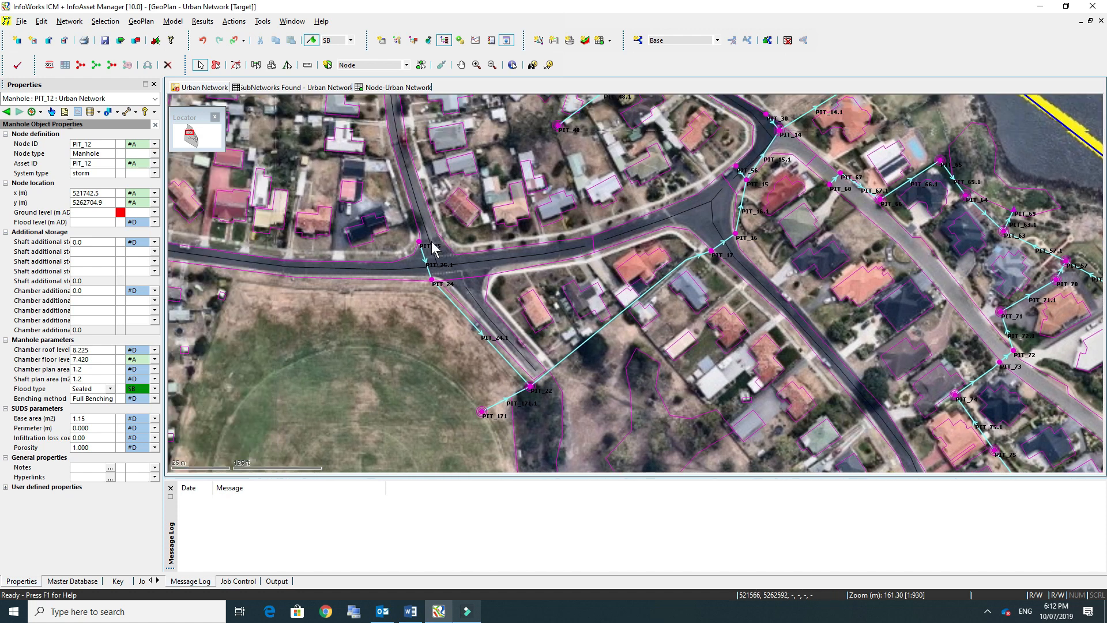
{"action": "left_click", "coordinate": [420, 247]}
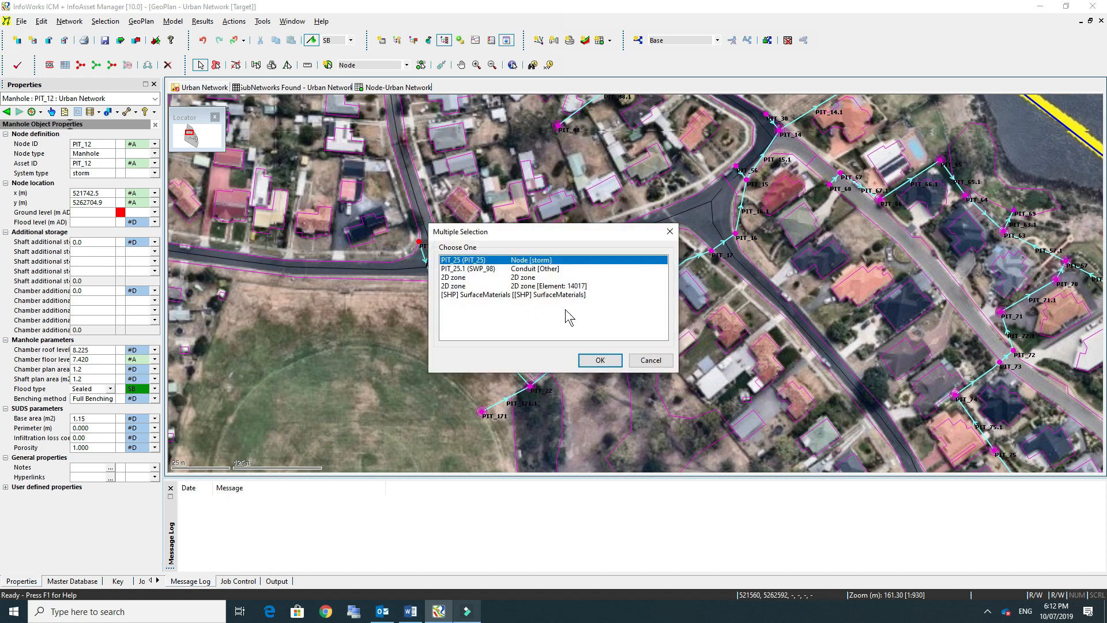
{"action": "left_click", "coordinate": [596, 361]}
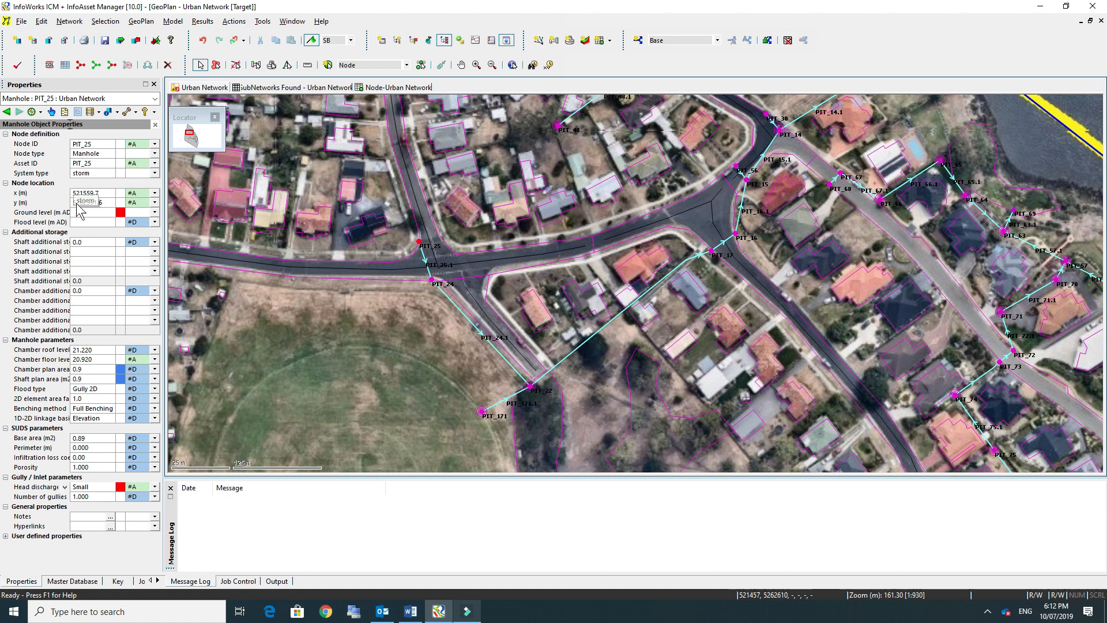
Read the validation messages for PIT_25's ground level and head discharge table, and view the options for creating a head discharge object.
{"action": "mouse_move", "coordinate": [123, 218]}
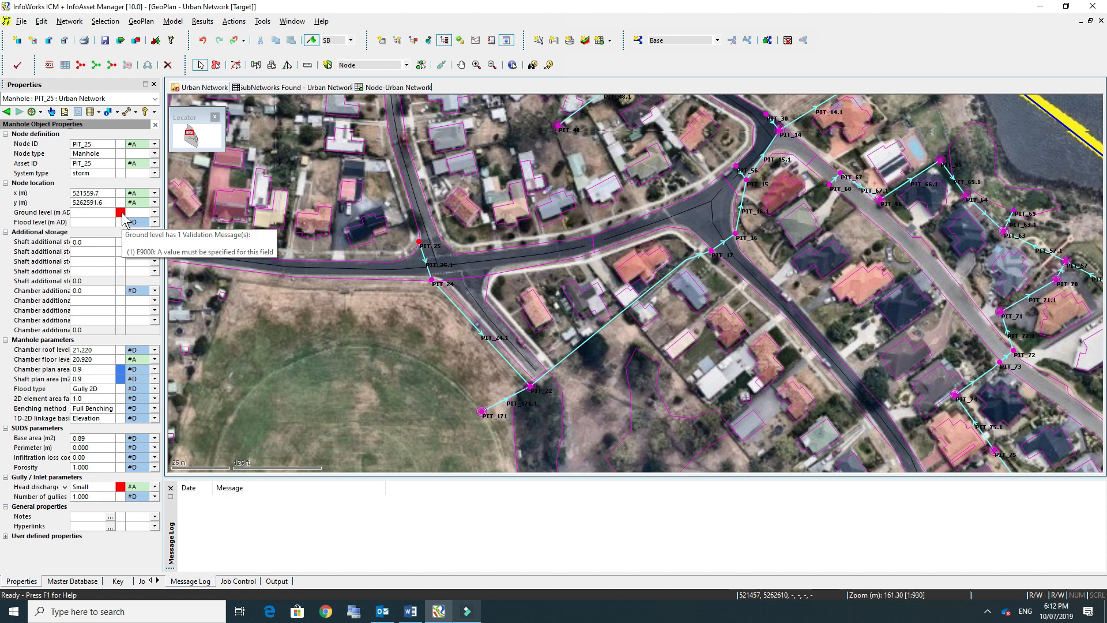
{"action": "left_click", "coordinate": [94, 491]}
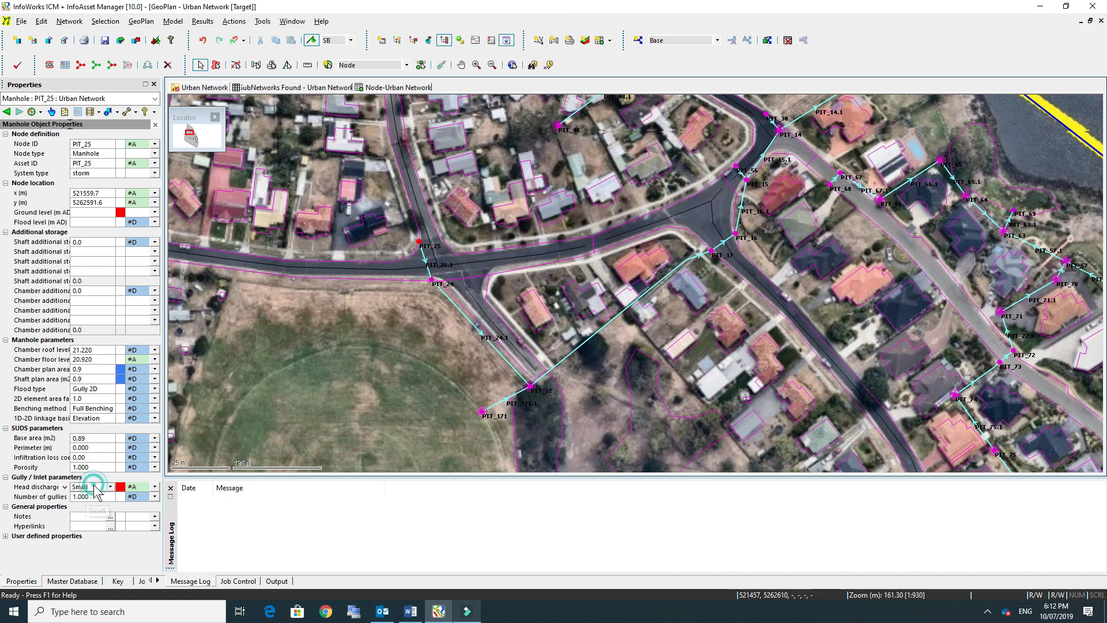
{"action": "mouse_move", "coordinate": [124, 491]}
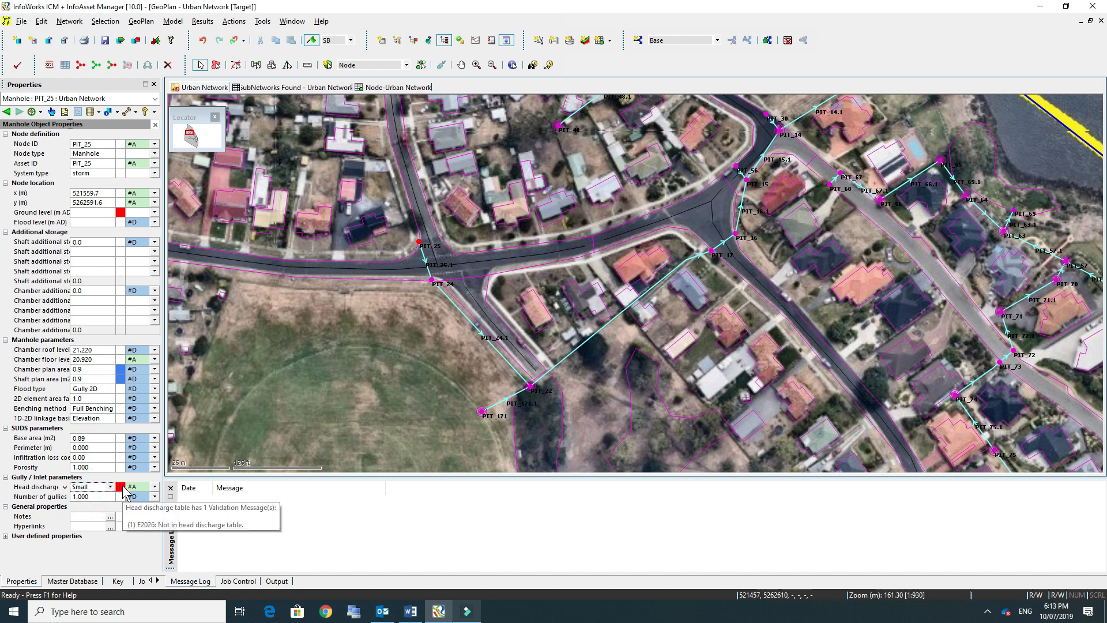
{"action": "right_click", "coordinate": [63, 491]}
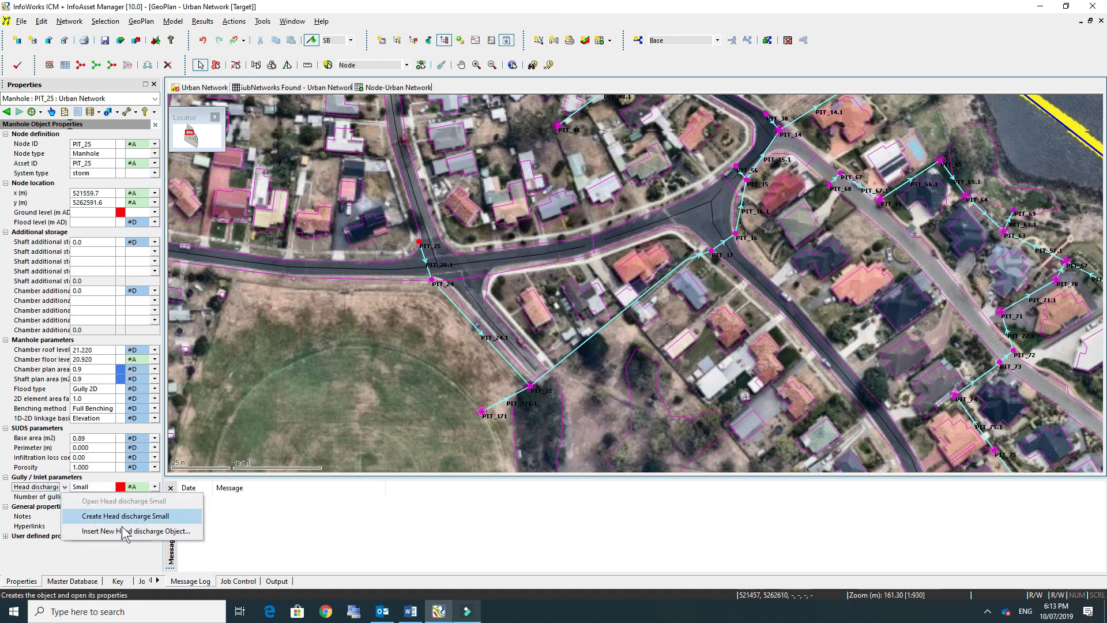
{"action": "left_click", "coordinate": [46, 488]}
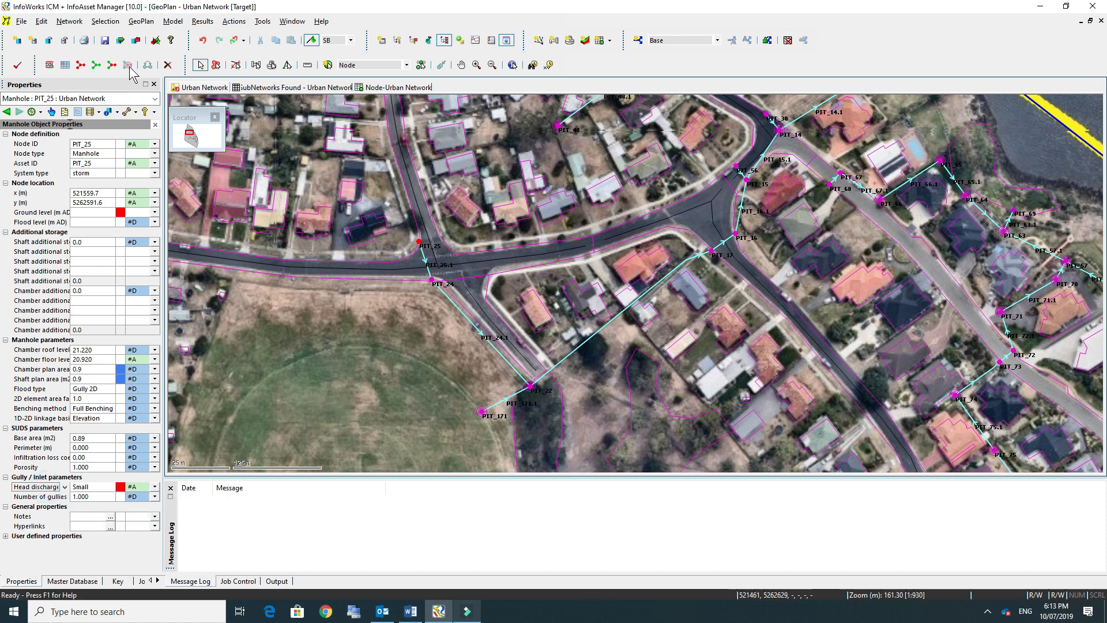
Start an Open Data Import Centre import into the Head discharge table, with the flag on imported fields set to SB.
{"action": "left_click", "coordinate": [69, 22]}
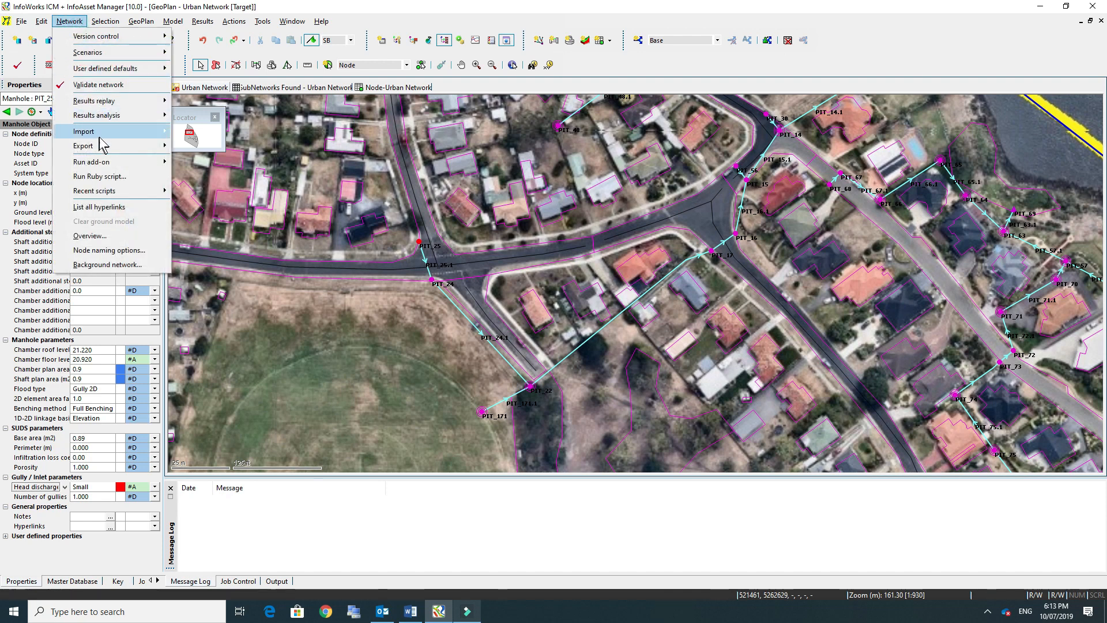
{"action": "mouse_move", "coordinate": [99, 136]}
{"action": "left_click", "coordinate": [212, 147]}
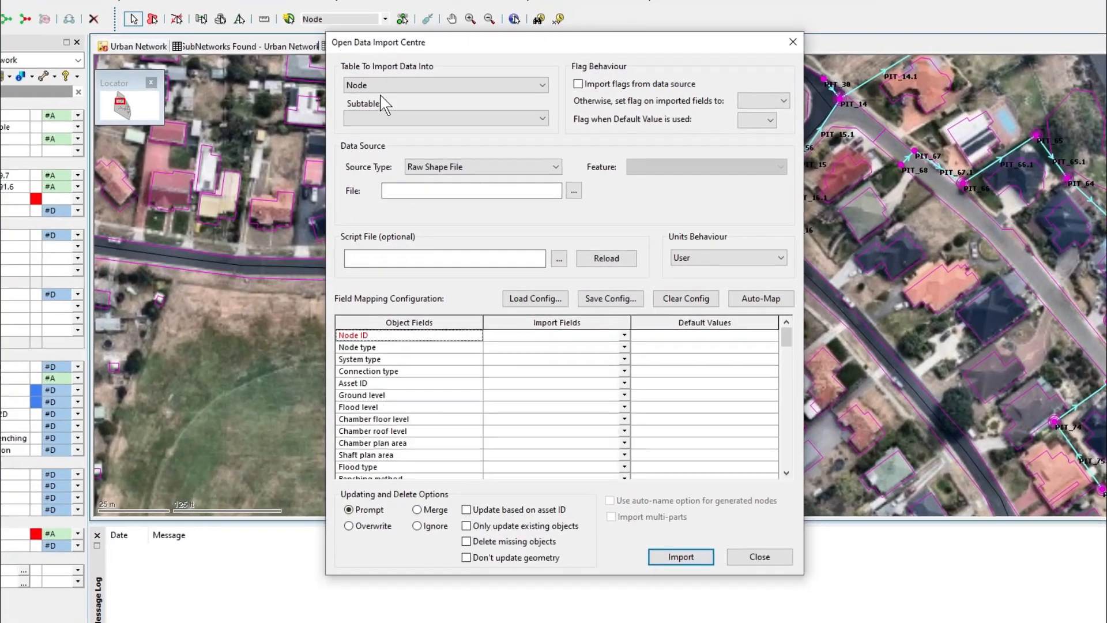
{"action": "left_click", "coordinate": [386, 122]}
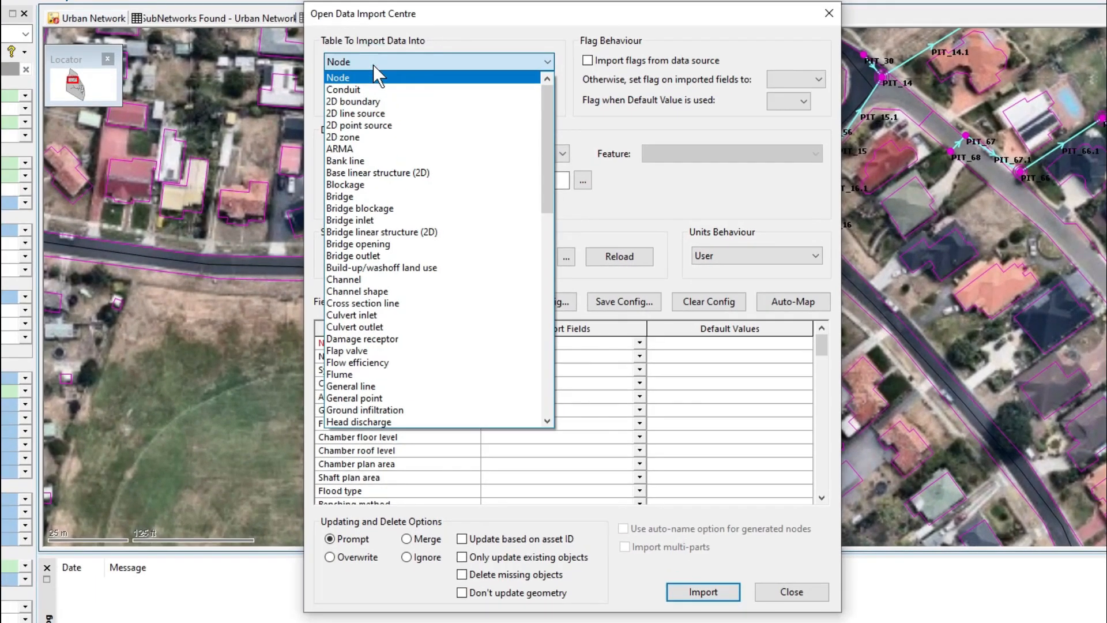
{"action": "key", "text": "Page_Down"}
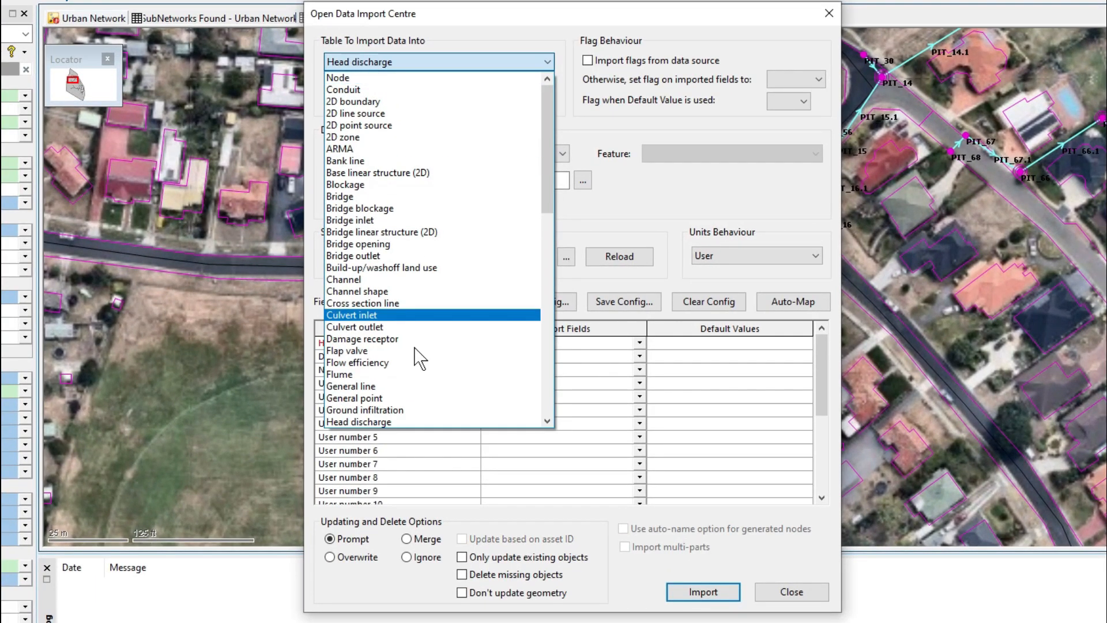
{"action": "left_click", "coordinate": [381, 421]}
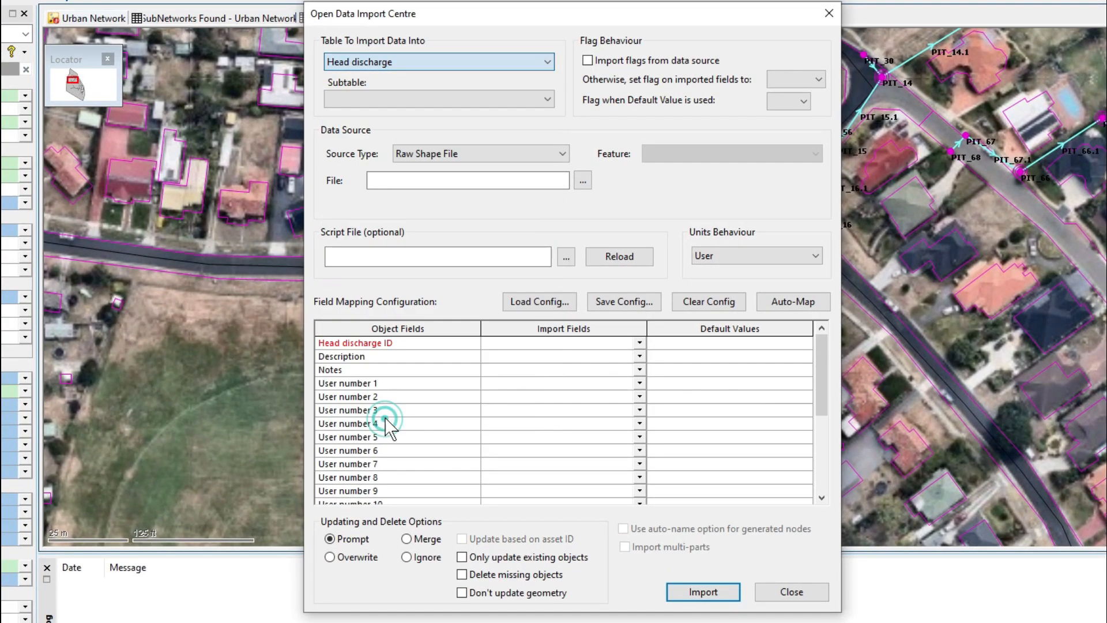
{"action": "left_click", "coordinate": [804, 79]}
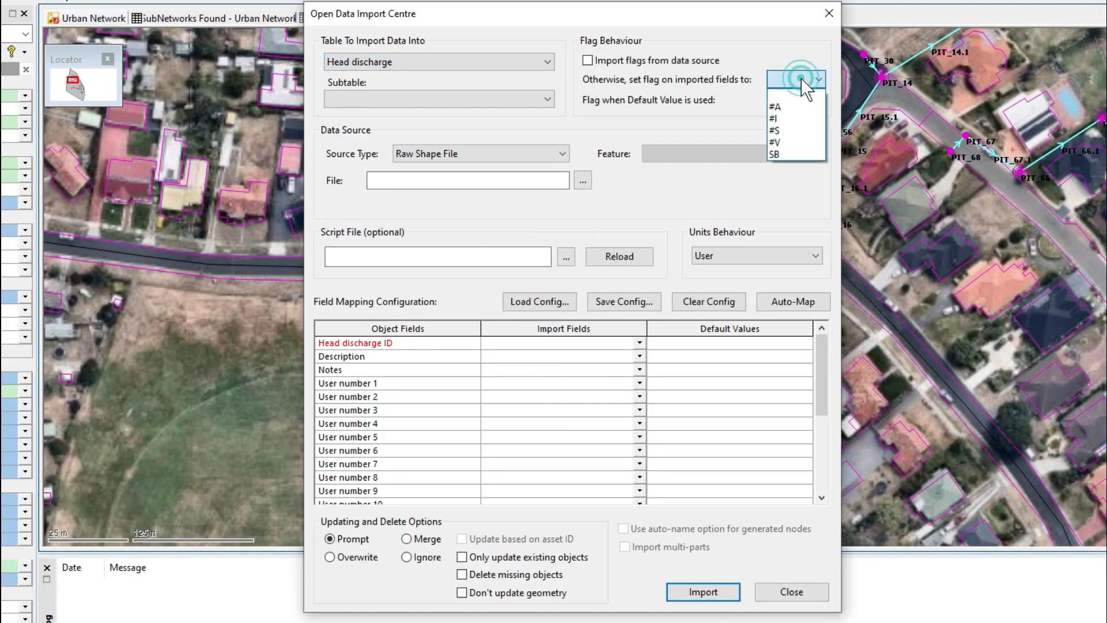
{"action": "left_click", "coordinate": [790, 154]}
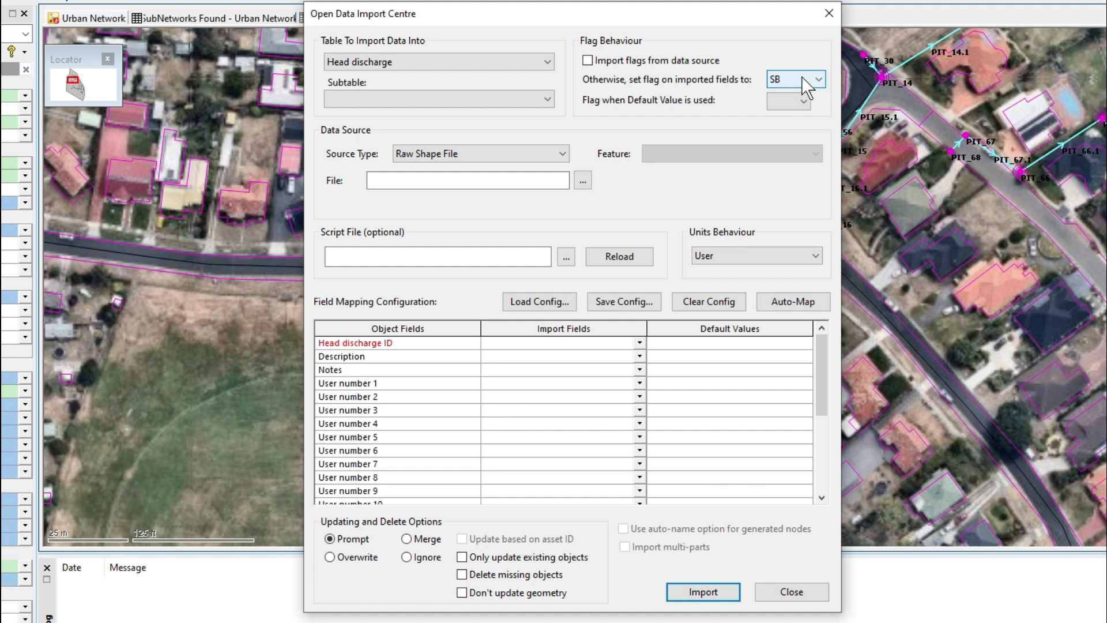
Set the import's source type to CSV and load Inlet_Capacity.csv from the Raw Data folder.
{"action": "left_click", "coordinate": [502, 154]}
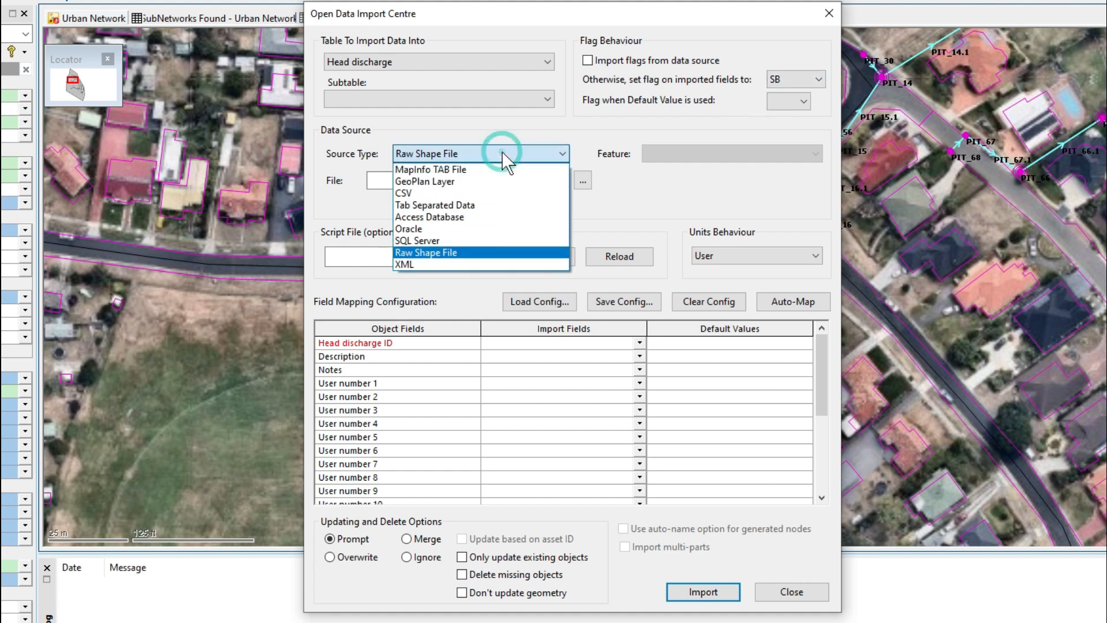
{"action": "left_click", "coordinate": [438, 193]}
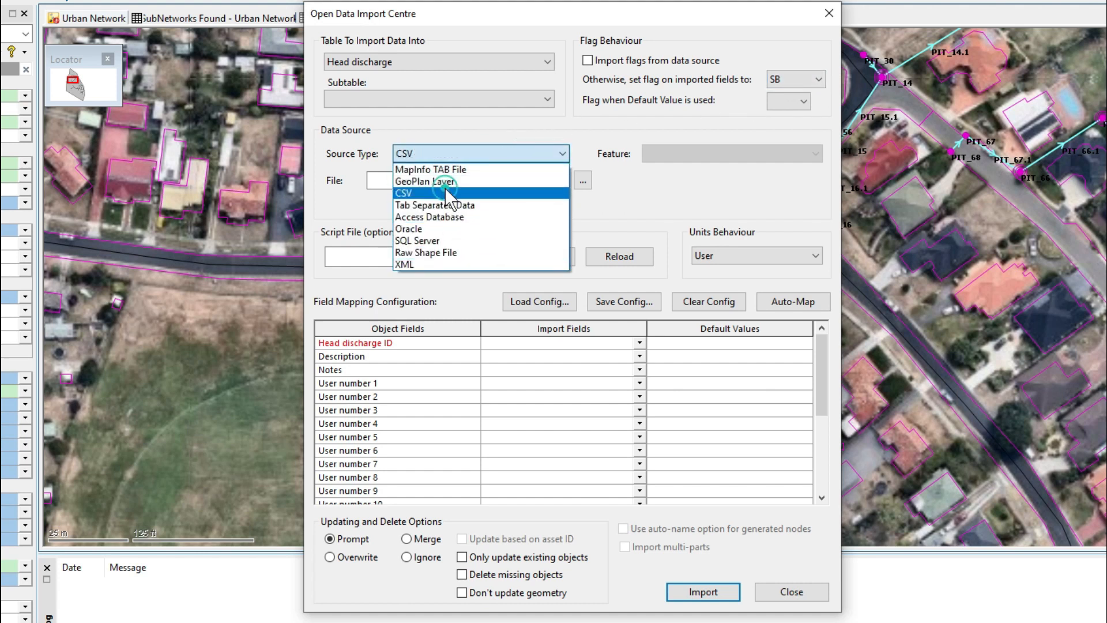
{"action": "left_click", "coordinate": [583, 181]}
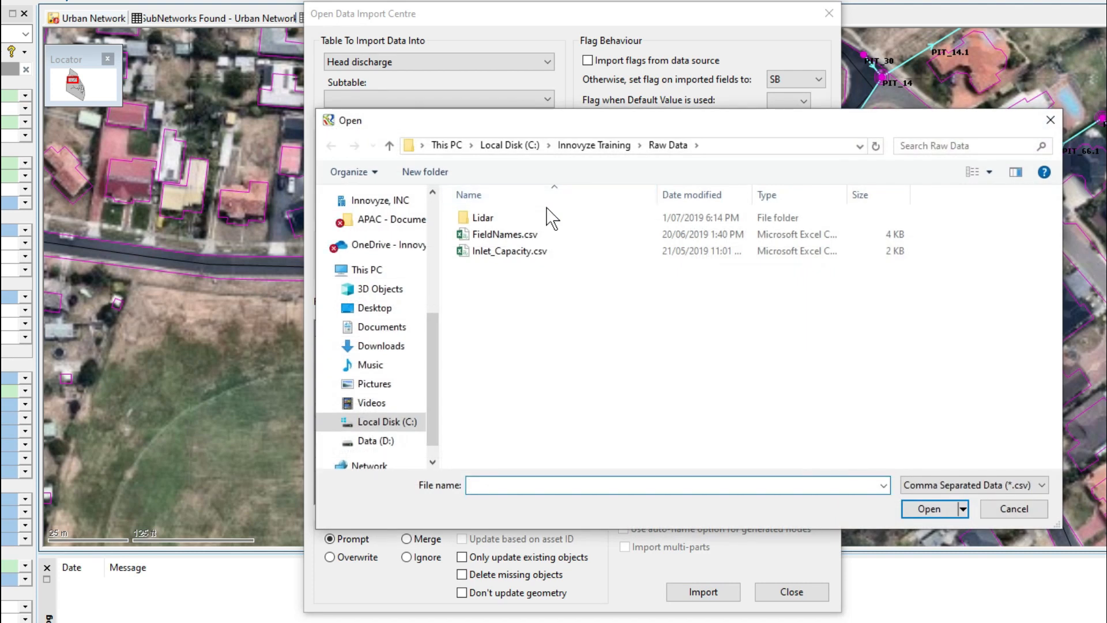
{"action": "left_click", "coordinate": [521, 254]}
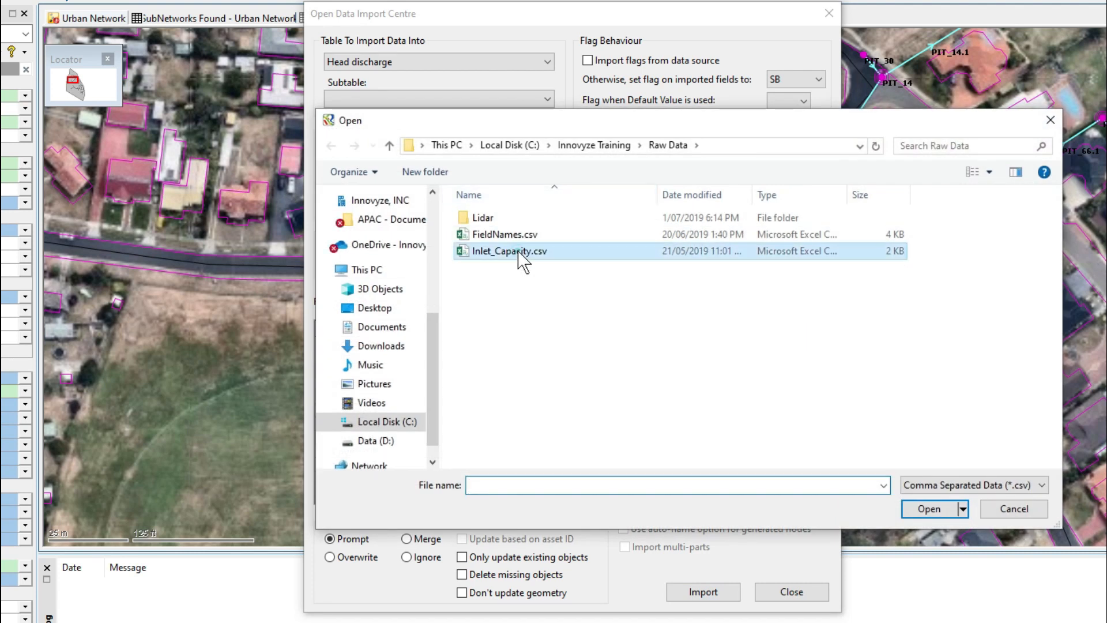
{"action": "left_click", "coordinate": [929, 508]}
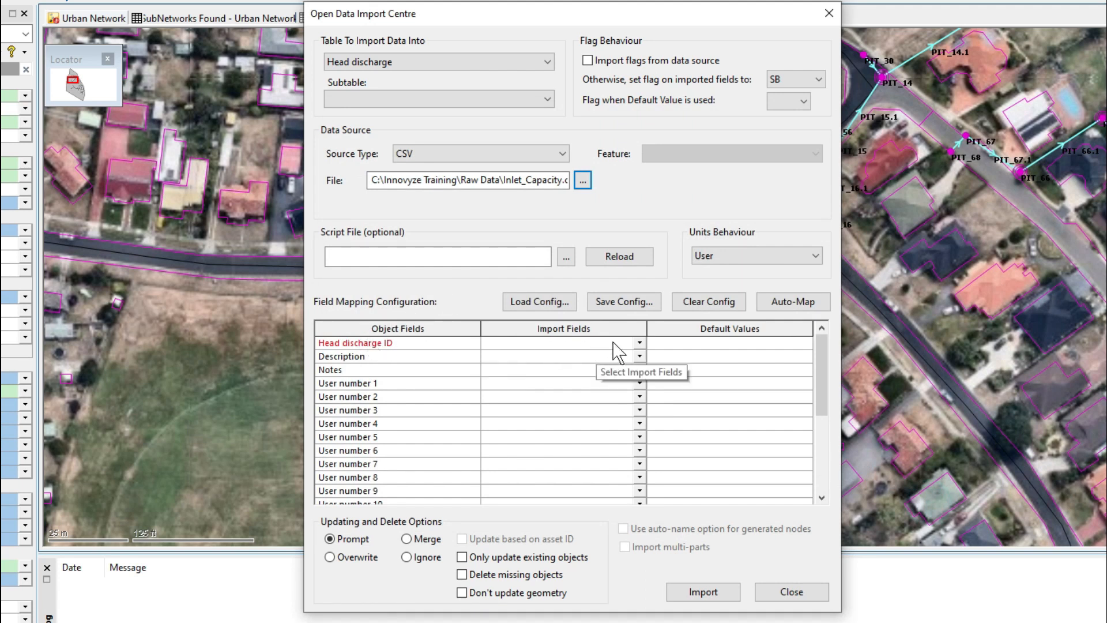
Map Head discharge ID to the Lintel Size import field and set the updating option to Merge.
{"action": "left_click", "coordinate": [640, 343]}
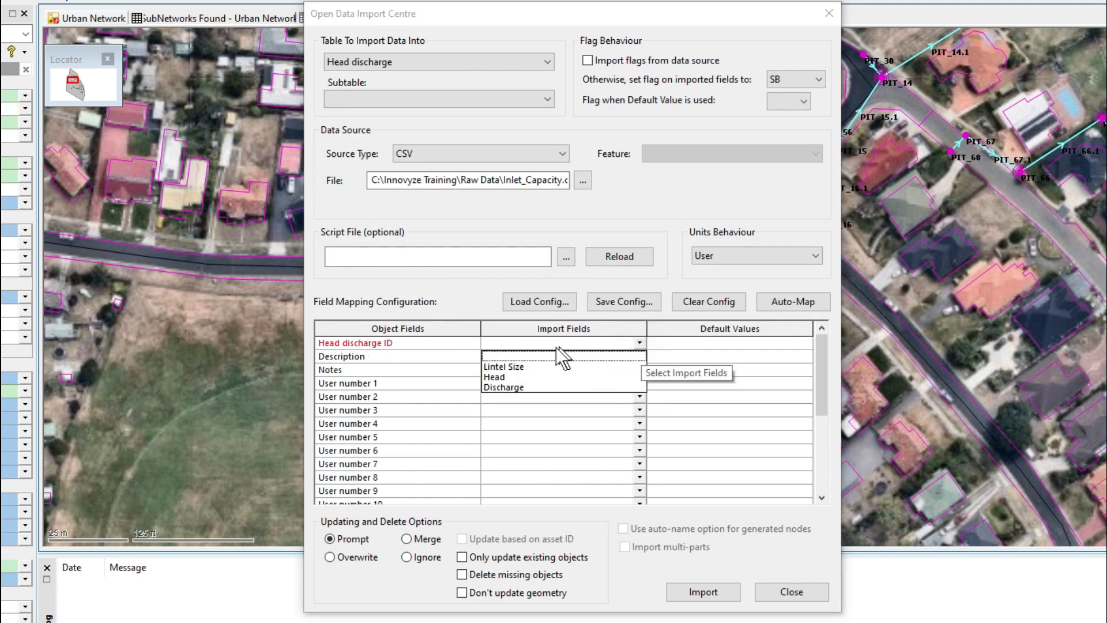
{"action": "left_click", "coordinate": [508, 367]}
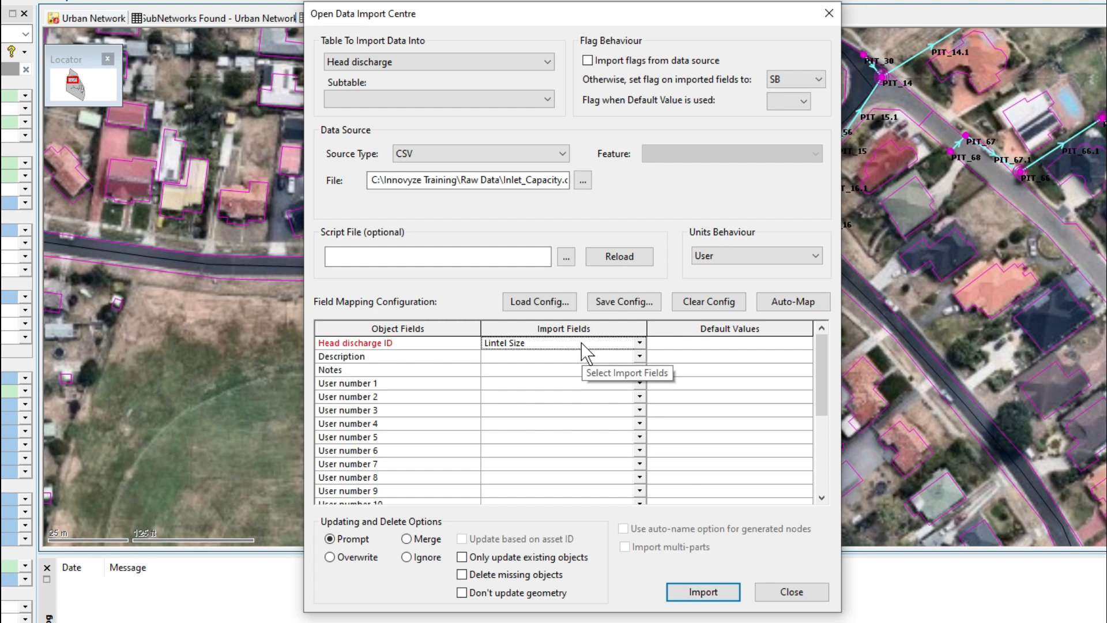
{"action": "left_click", "coordinate": [424, 539]}
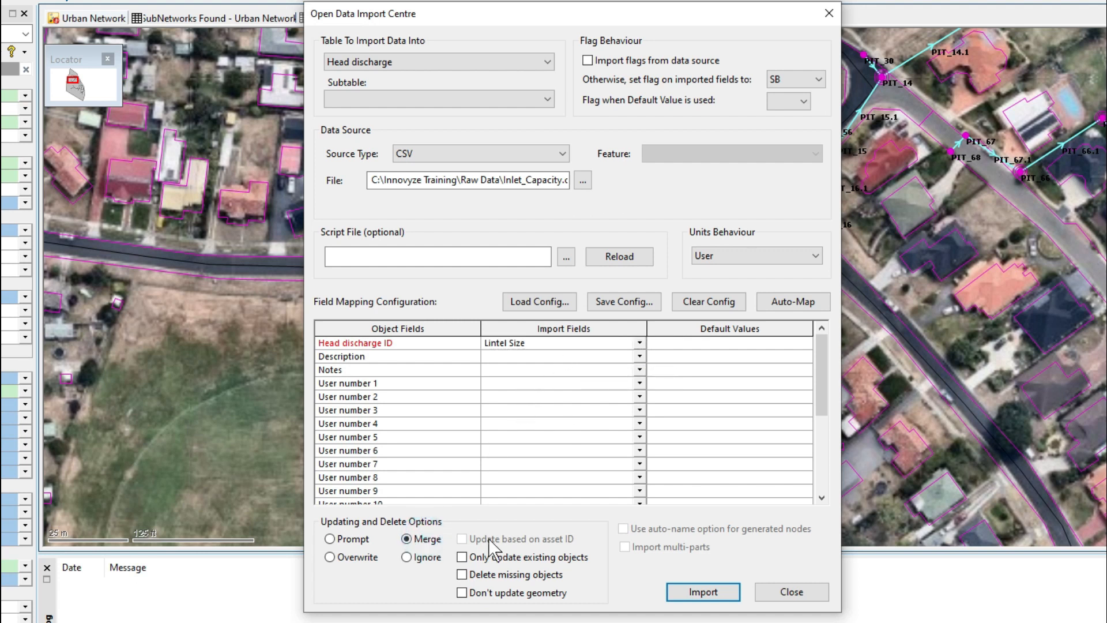
Import the head discharge objects from the CSV and select the Head discharge power table subtable.
{"action": "left_click", "coordinate": [703, 592]}
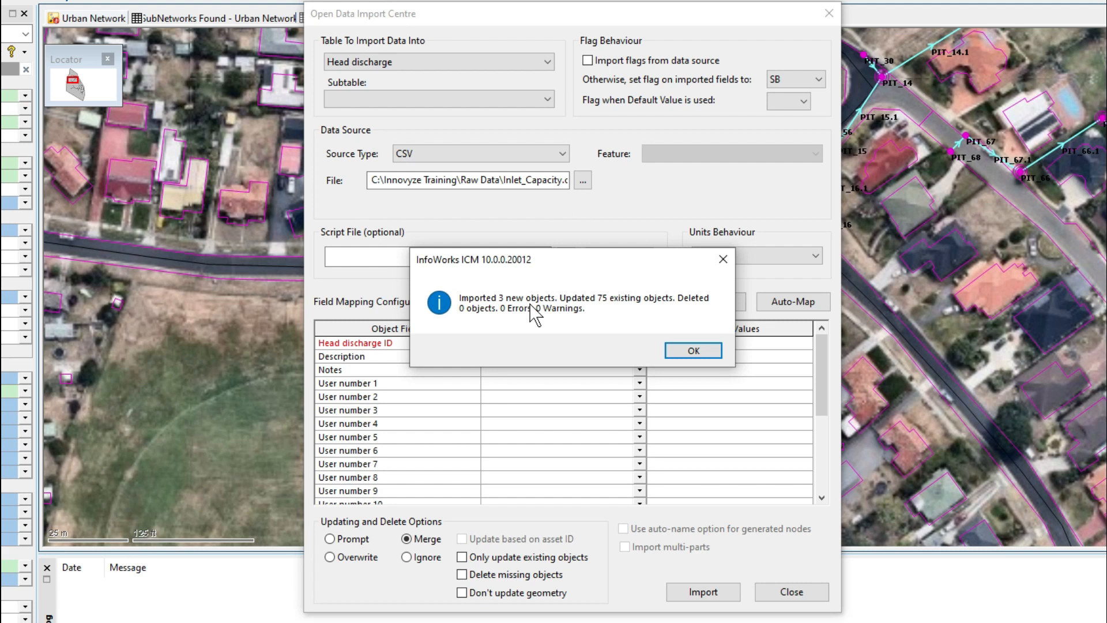
{"action": "left_click", "coordinate": [680, 348]}
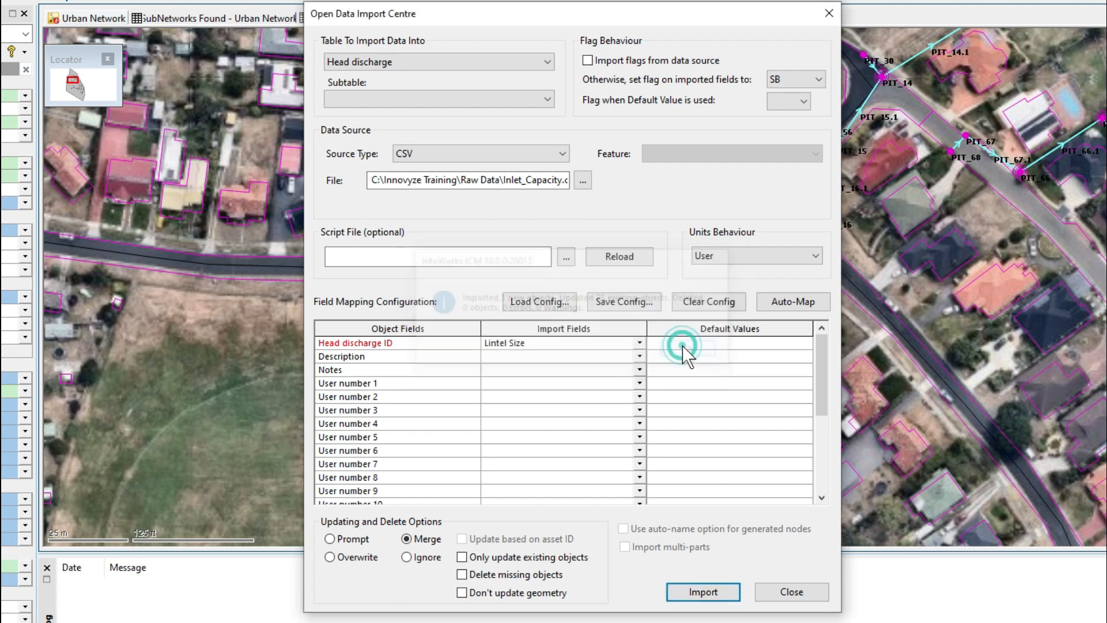
{"action": "left_click", "coordinate": [518, 98]}
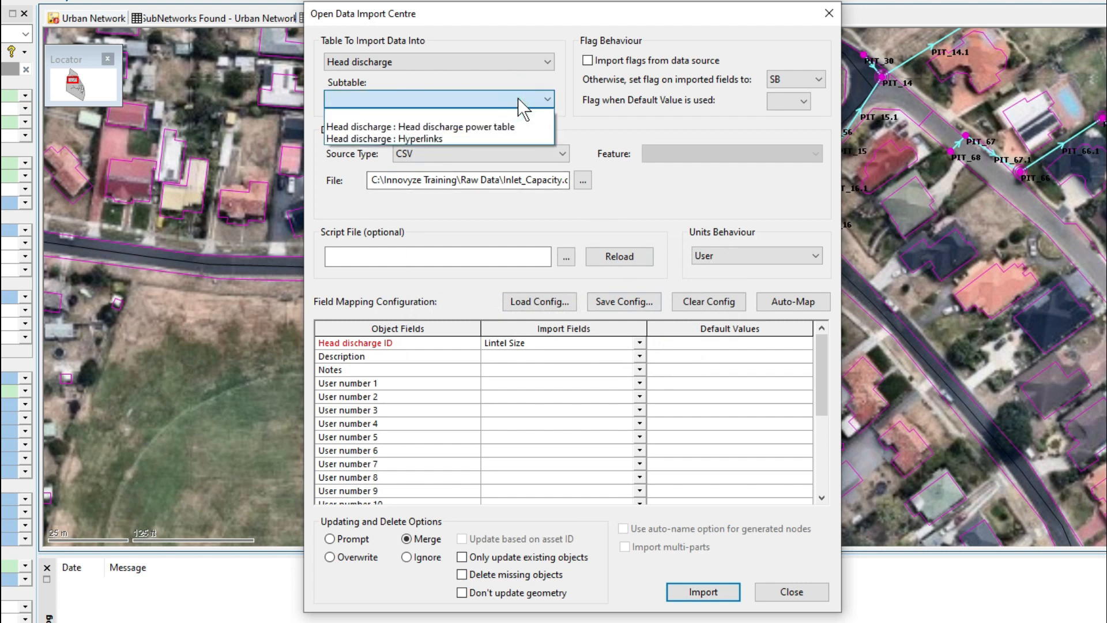
{"action": "left_click", "coordinate": [420, 126]}
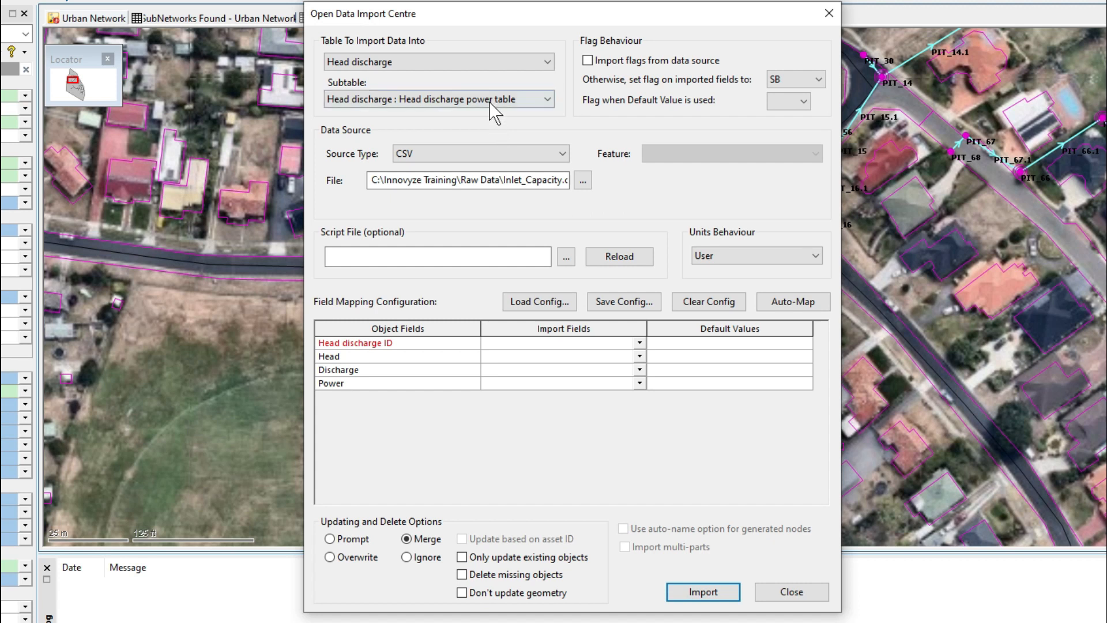
Map Head discharge ID to Lintel Size, Head to Head, and Discharge to Discharge for the power table import.
{"action": "left_click", "coordinate": [639, 342]}
{"action": "left_click", "coordinate": [533, 367]}
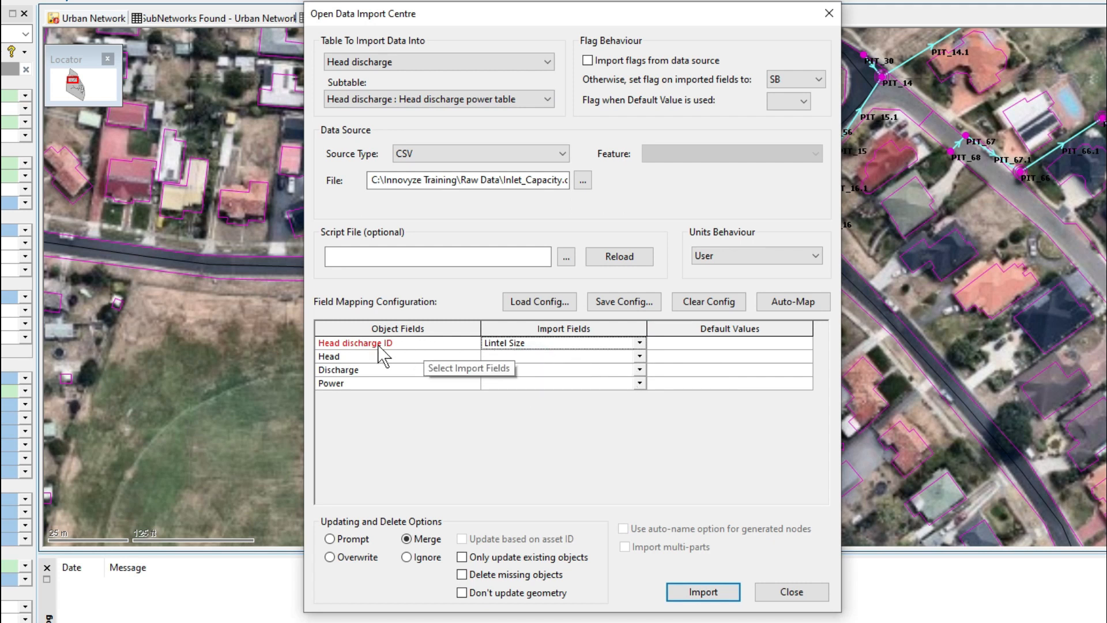
{"action": "left_click", "coordinate": [639, 356]}
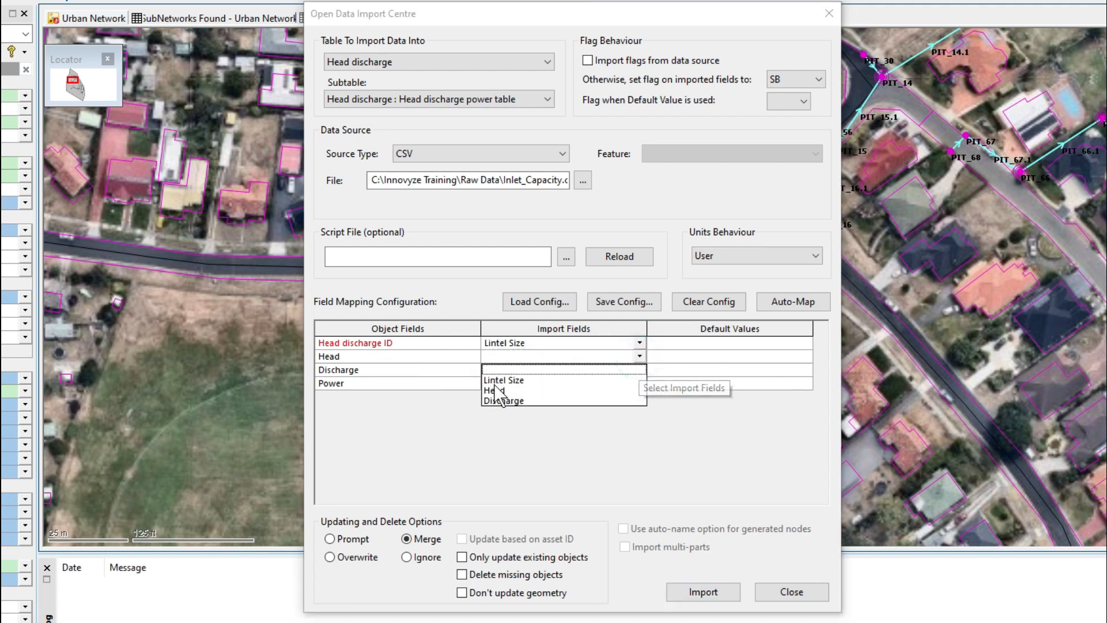
{"action": "left_click", "coordinate": [500, 390]}
{"action": "left_click", "coordinate": [639, 370]}
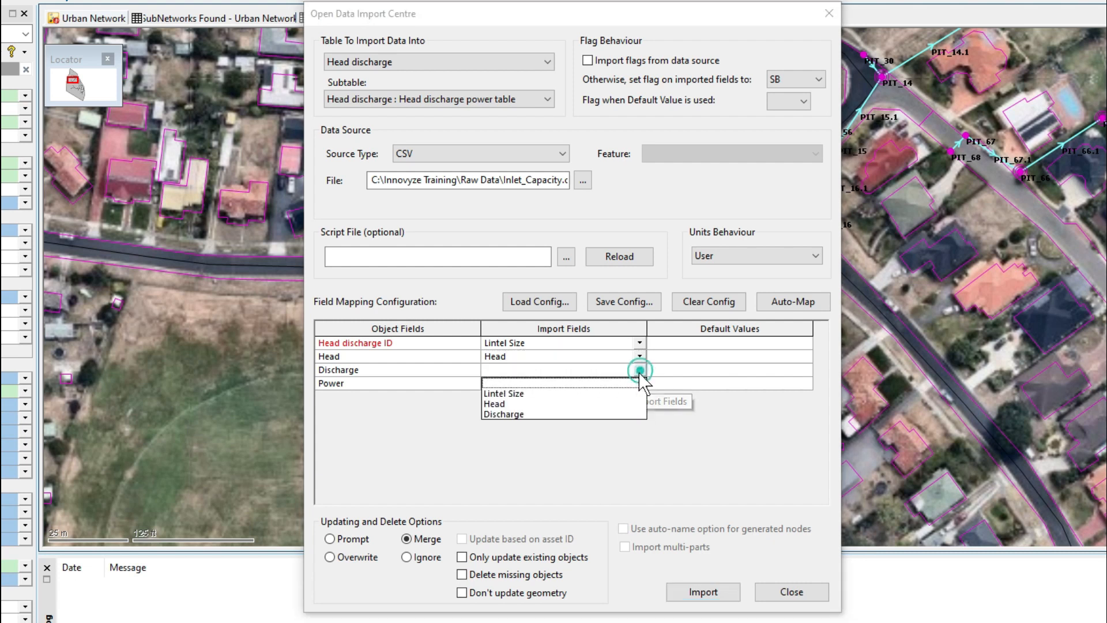
{"action": "left_click", "coordinate": [518, 414]}
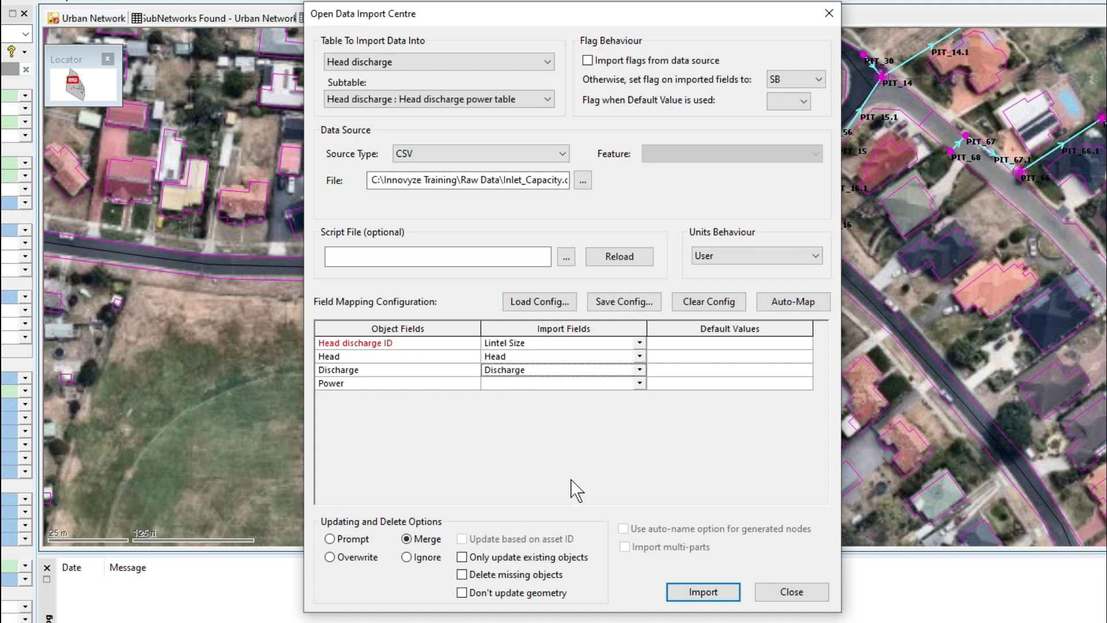
Import the head discharge power table data and close the Open Data Import Centre.
{"action": "left_click", "coordinate": [725, 590]}
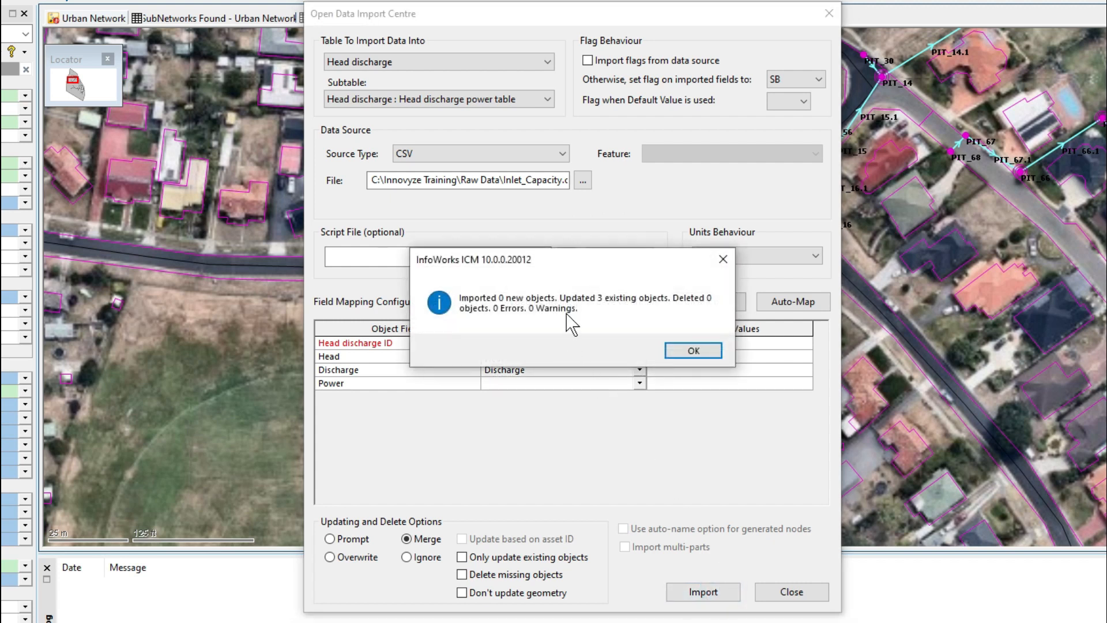
{"action": "left_click", "coordinate": [693, 350]}
{"action": "left_click", "coordinate": [791, 592]}
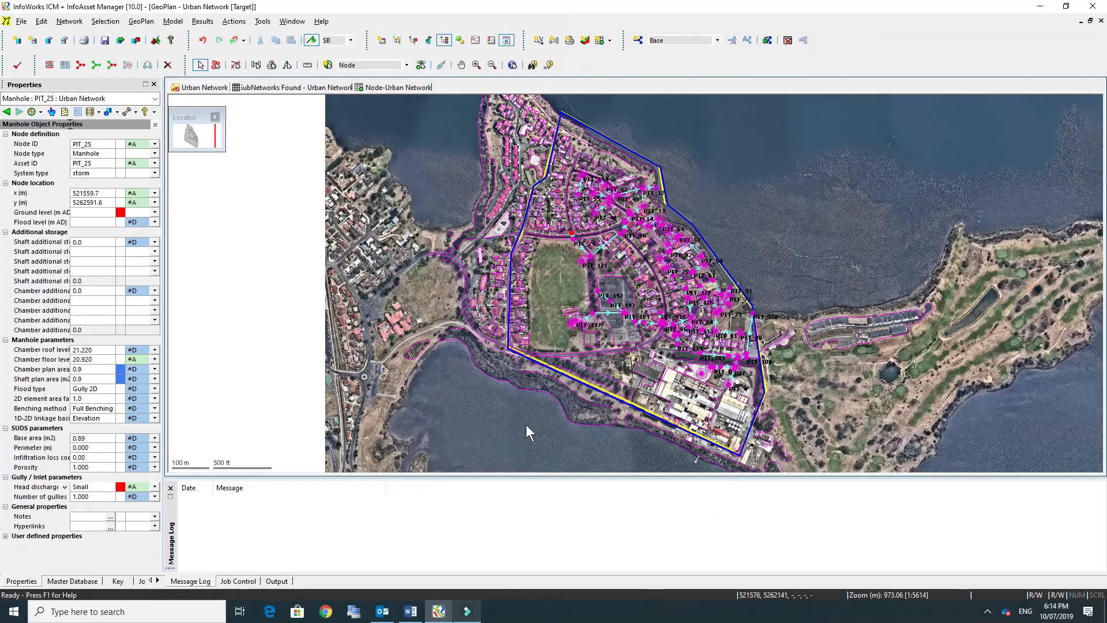
Open the Small head discharge object from PIT_25's properties and review its head discharge power table.
{"action": "left_click", "coordinate": [66, 504]}
{"action": "left_click", "coordinate": [65, 487]}
{"action": "left_click", "coordinate": [104, 501]}
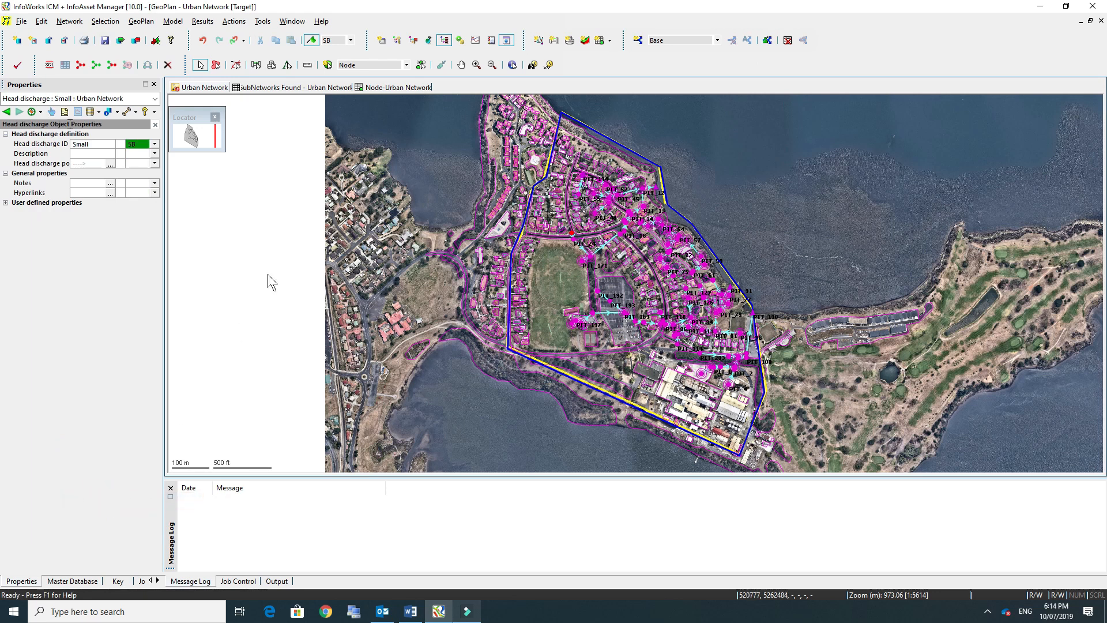
{"action": "left_click", "coordinate": [111, 165]}
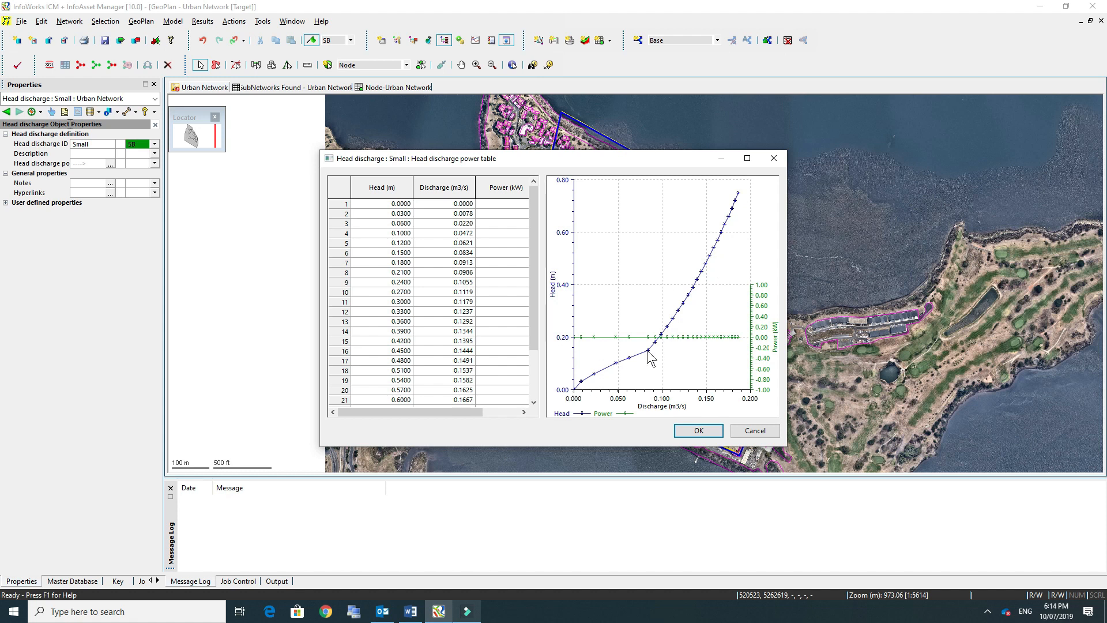
{"action": "left_click", "coordinate": [698, 430]}
Switch to Inlet_Capacity.csv in Excel and review the head and discharge rows for each lintel size.
{"action": "key", "text": "super+e"}
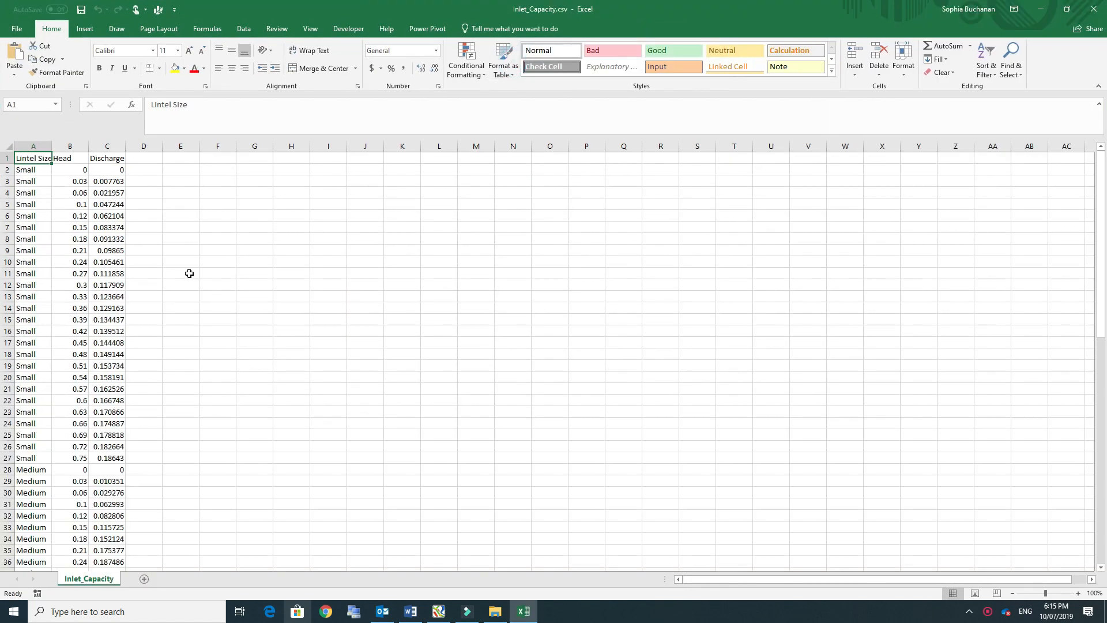
{"action": "scroll", "coordinate": [35, 200], "scroll_direction": "down", "scroll_amount": 13}
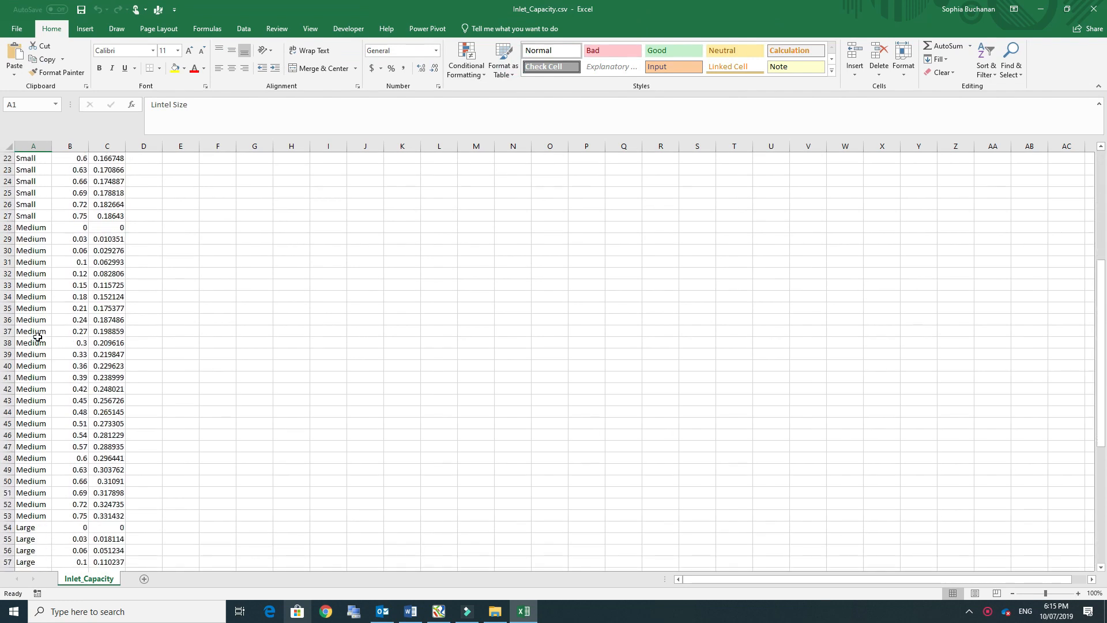
{"action": "scroll", "coordinate": [38, 337], "scroll_direction": "up", "scroll_amount": 13}
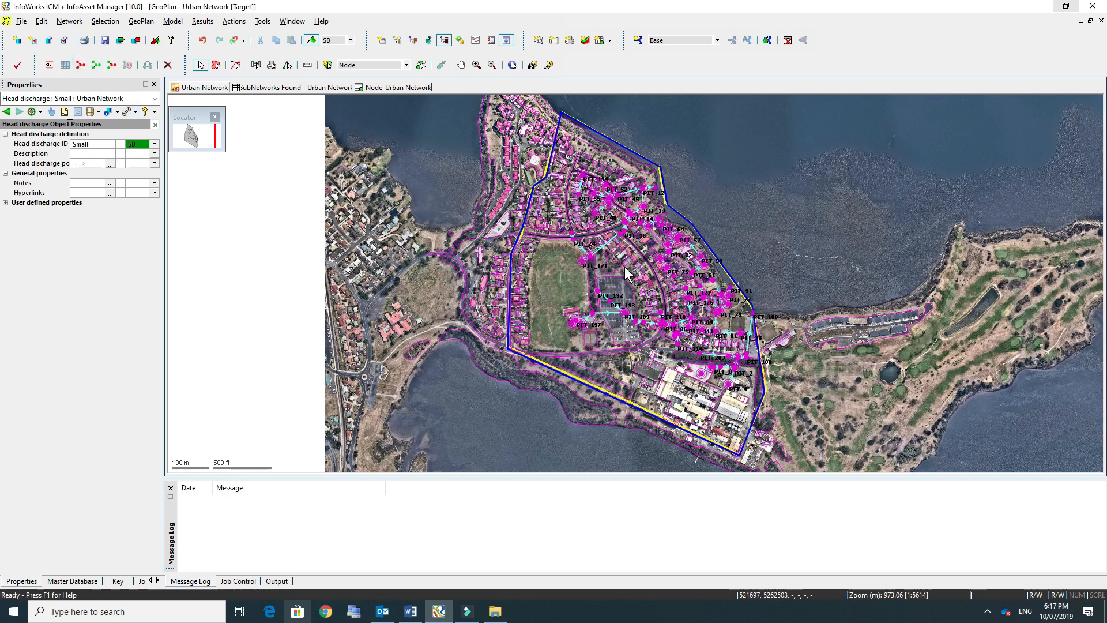
Select all objects in the Urban Network and define branches with the branch ID flag set to SB.
{"action": "left_click", "coordinate": [81, 65]}
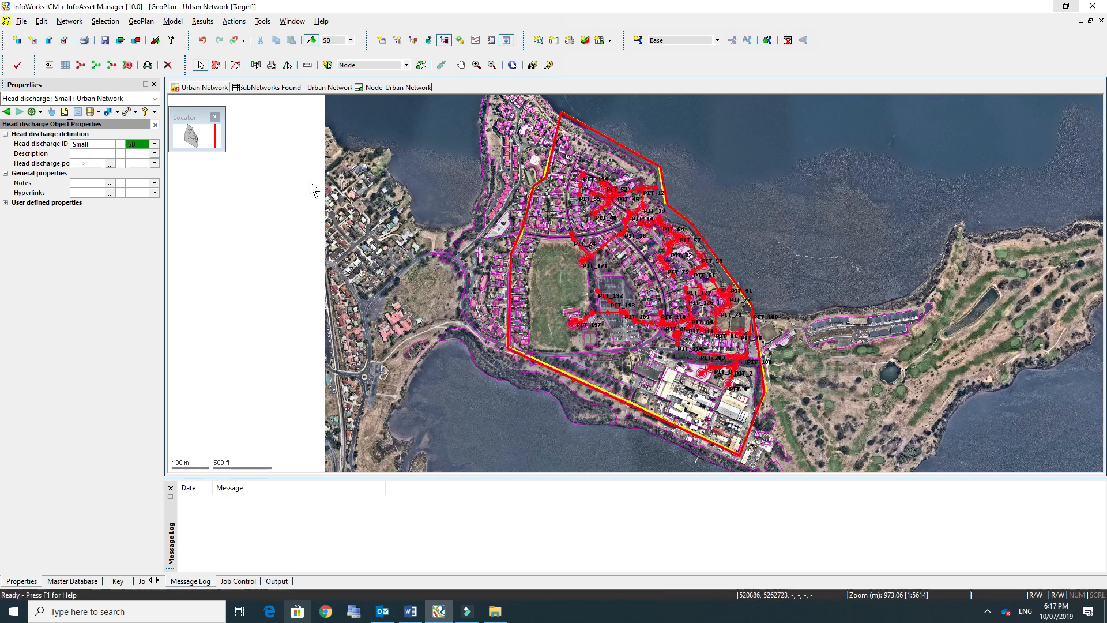
{"action": "left_click", "coordinate": [166, 23]}
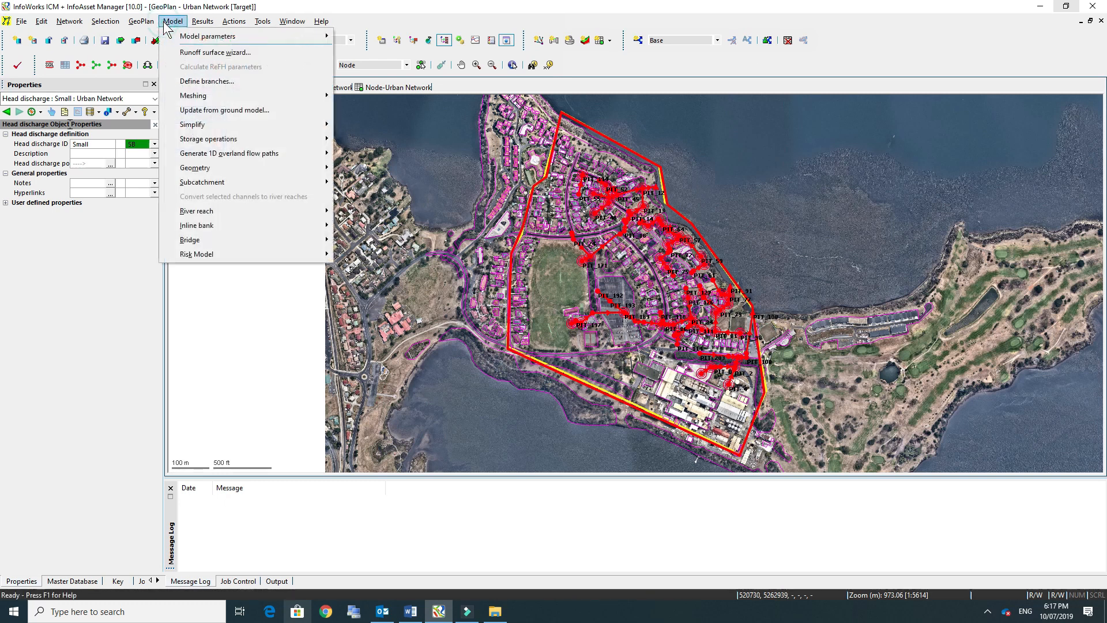
{"action": "left_click", "coordinate": [206, 80]}
{"action": "left_click_drag", "start_coordinate": [513, 228], "coordinate": [340, 169]}
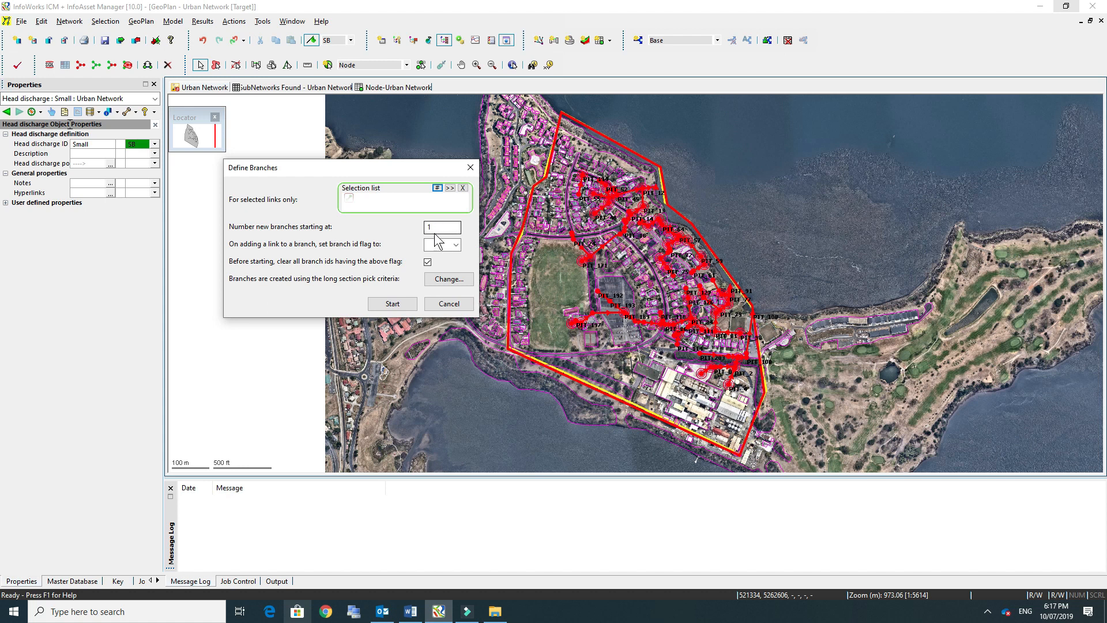
{"action": "left_click", "coordinate": [454, 245]}
{"action": "left_click", "coordinate": [441, 291]}
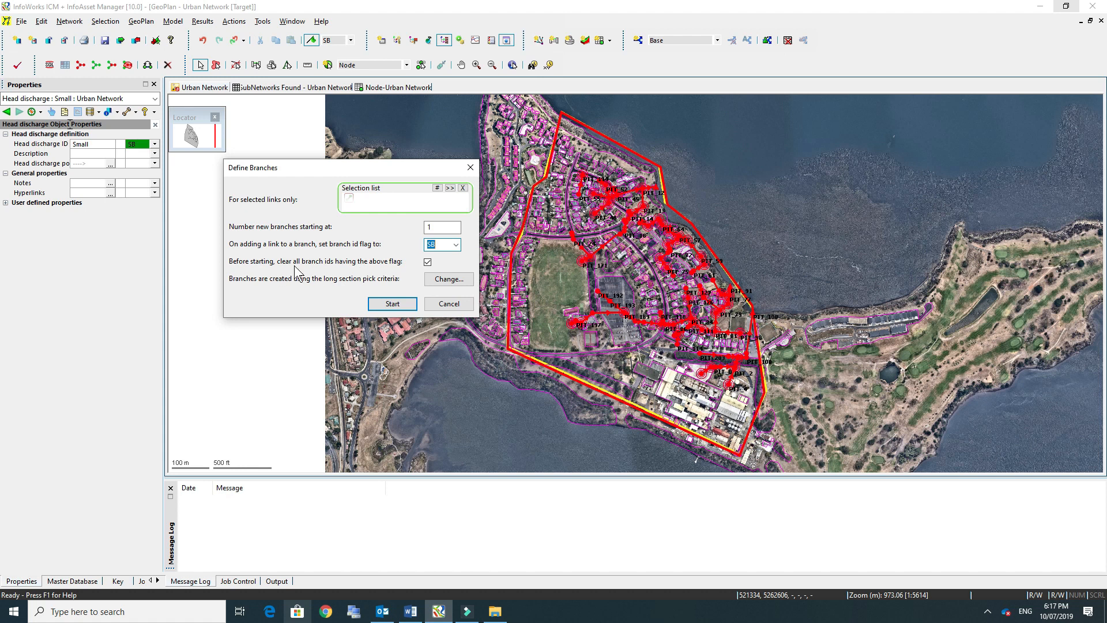
{"action": "left_click", "coordinate": [392, 304]}
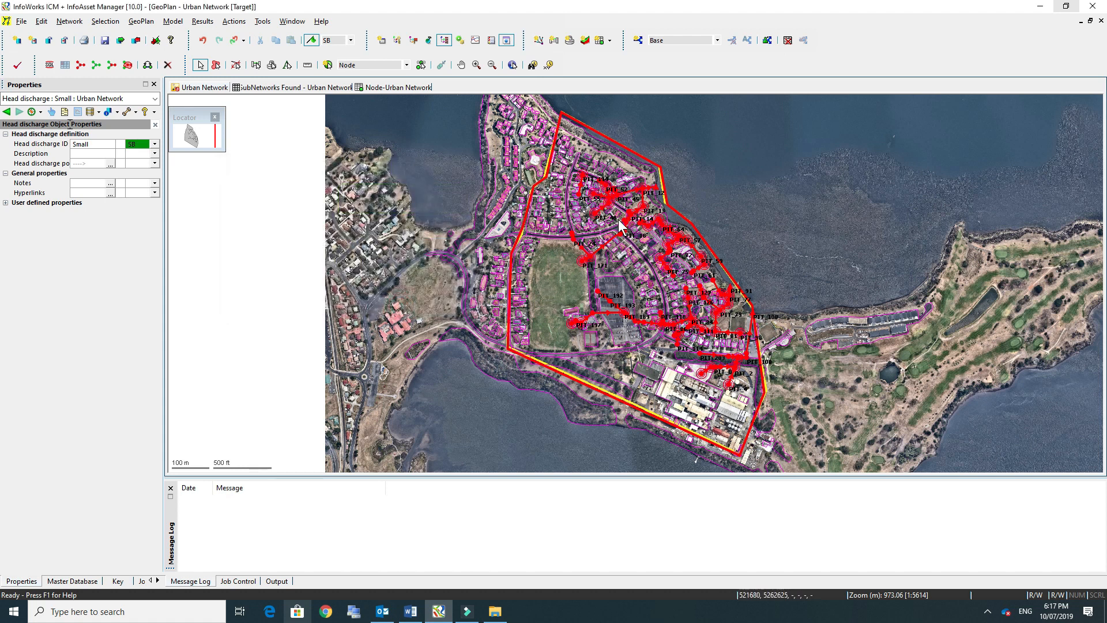
Inspect the Branch ID of the conduit running from PIT_45 to PIT_12.
{"action": "scroll", "coordinate": [627, 187], "scroll_direction": "up", "scroll_amount": 2}
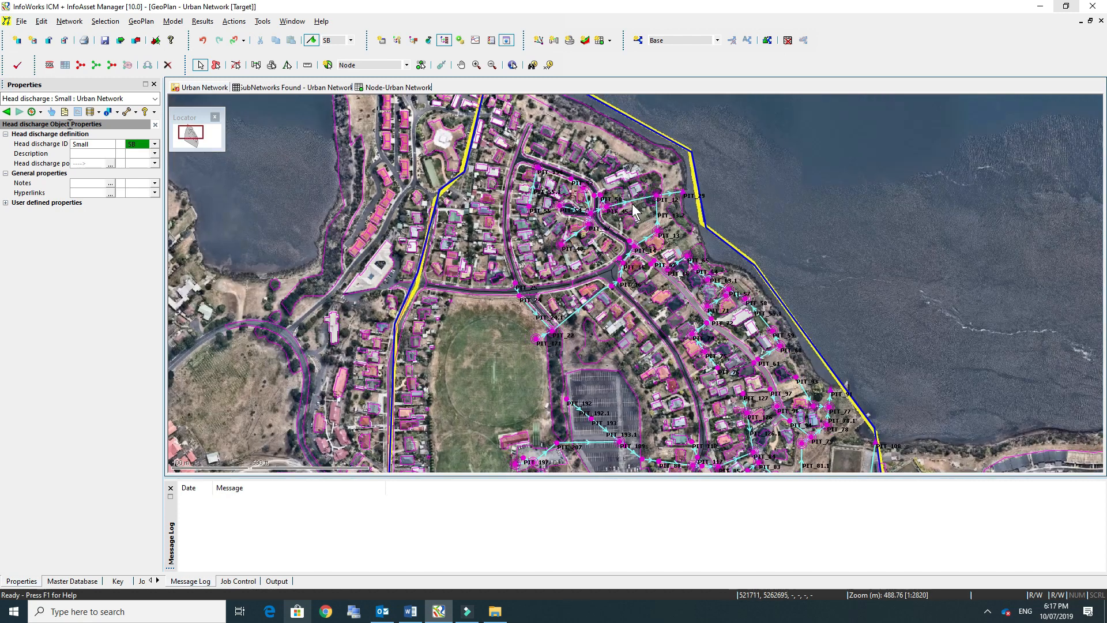
{"action": "left_click", "coordinate": [632, 200]}
{"action": "left_click", "coordinate": [597, 360]}
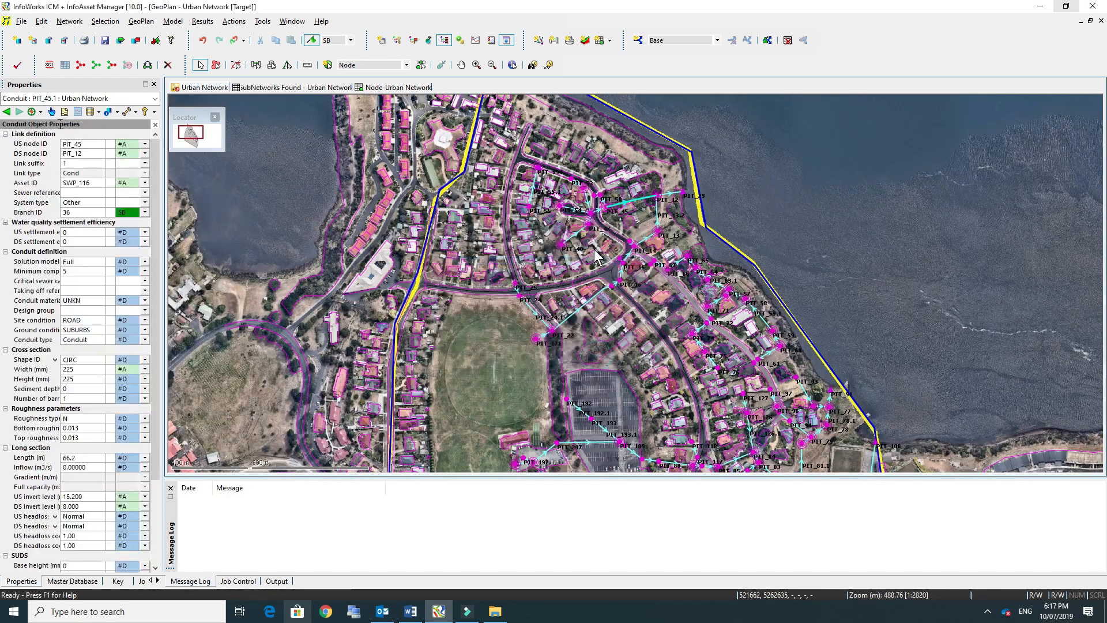
{"action": "left_click", "coordinate": [81, 210]}
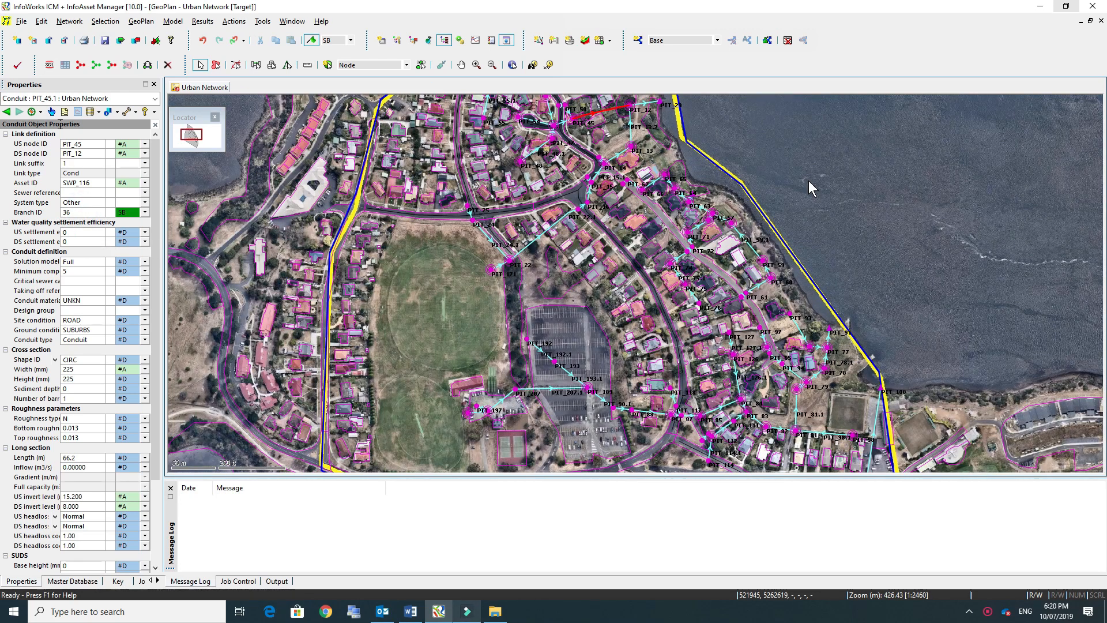
Select the whole network again and create a long section from the selected branches.
{"action": "left_click", "coordinate": [79, 65]}
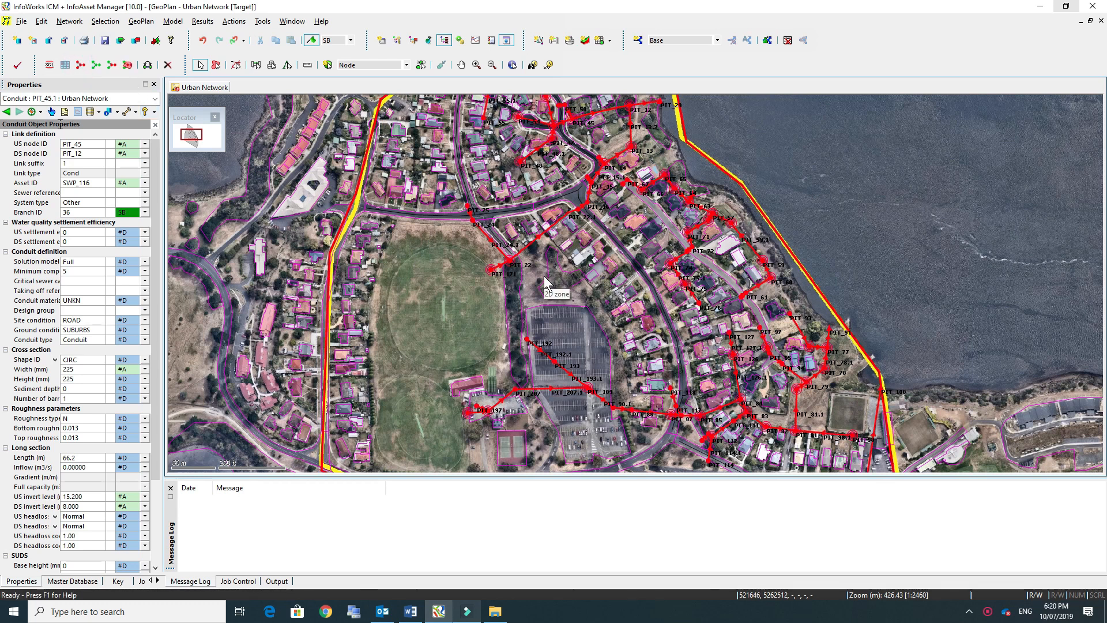
{"action": "left_click", "coordinate": [554, 41]}
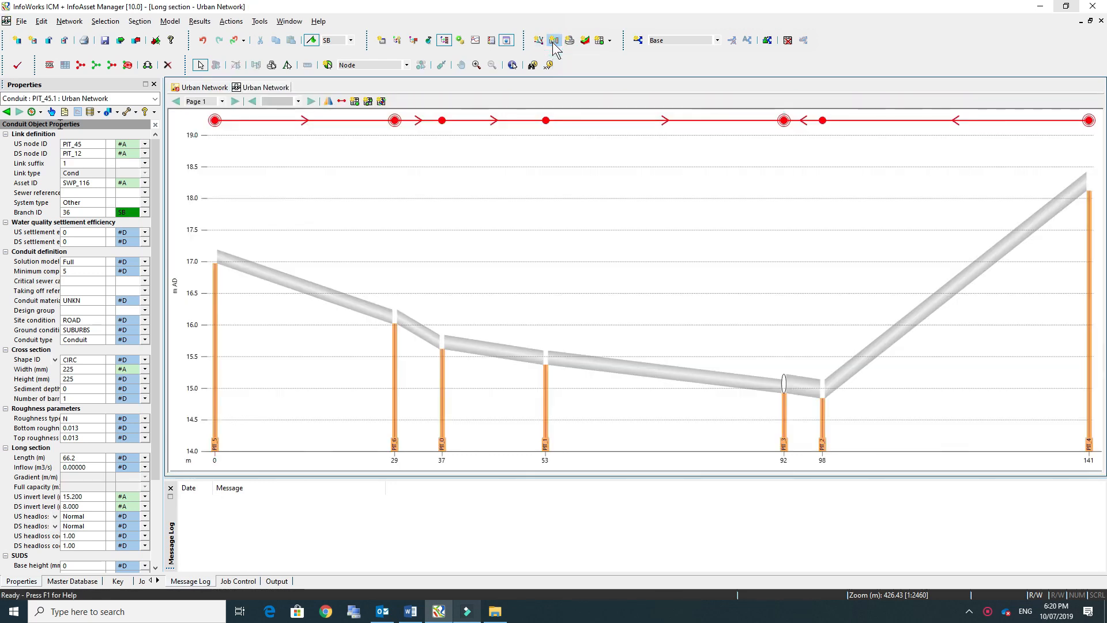
{"action": "right_click", "coordinate": [641, 256]}
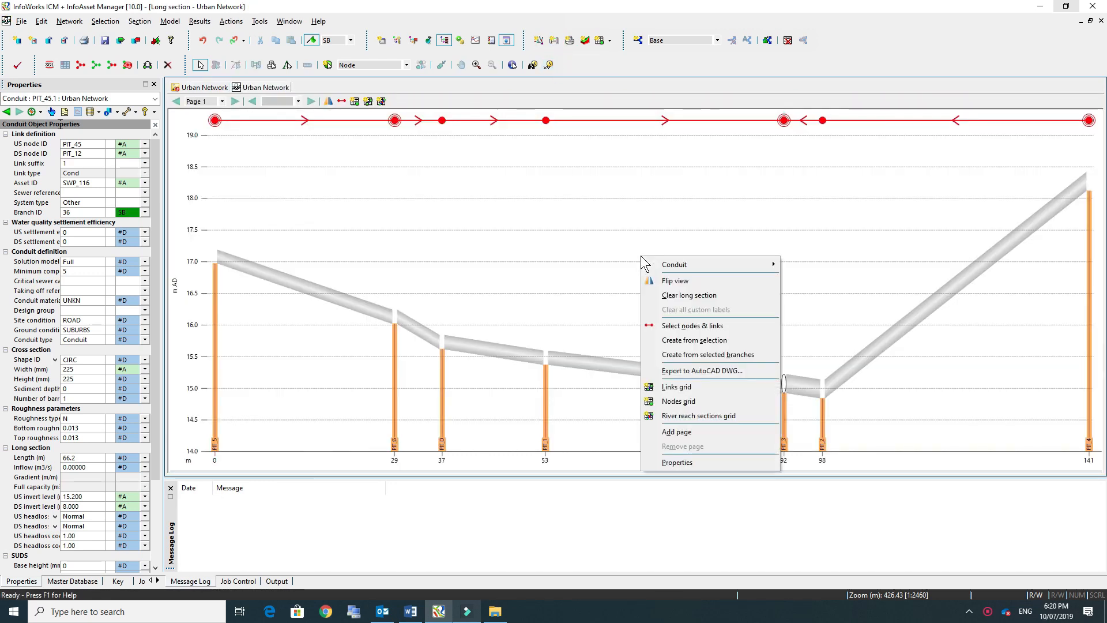
{"action": "left_click", "coordinate": [699, 362]}
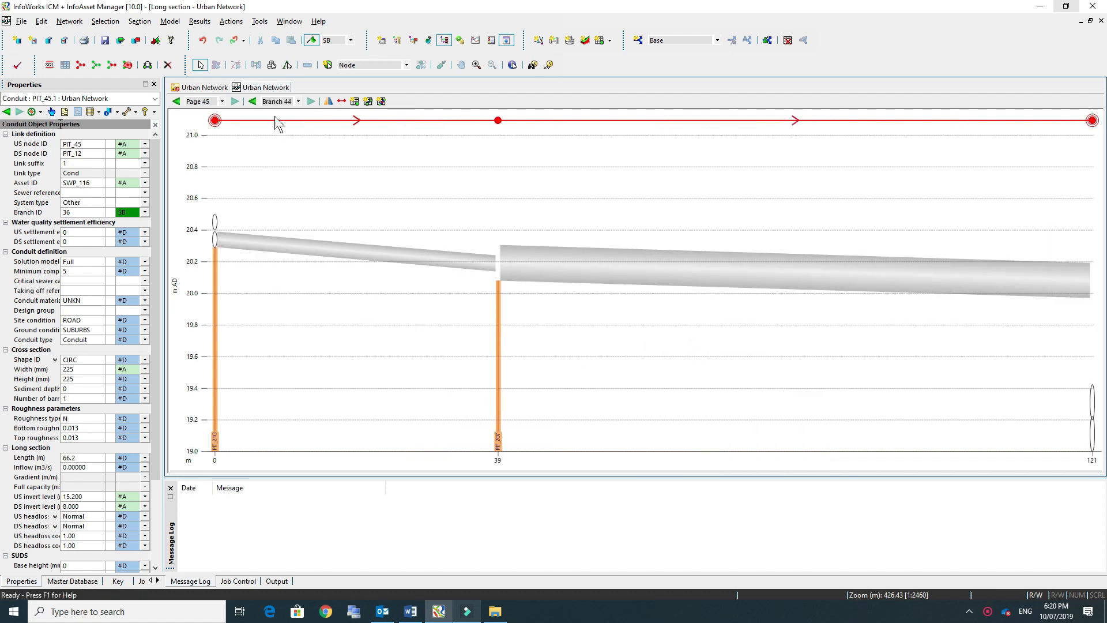
Step back through the branch long sections from Branch 44 to Branch 39.
{"action": "left_click", "coordinate": [252, 102]}
{"action": "left_click", "coordinate": [253, 102]}
{"action": "left_click", "coordinate": [253, 101]}
{"action": "left_click", "coordinate": [252, 102]}
{"action": "left_click", "coordinate": [254, 103]}
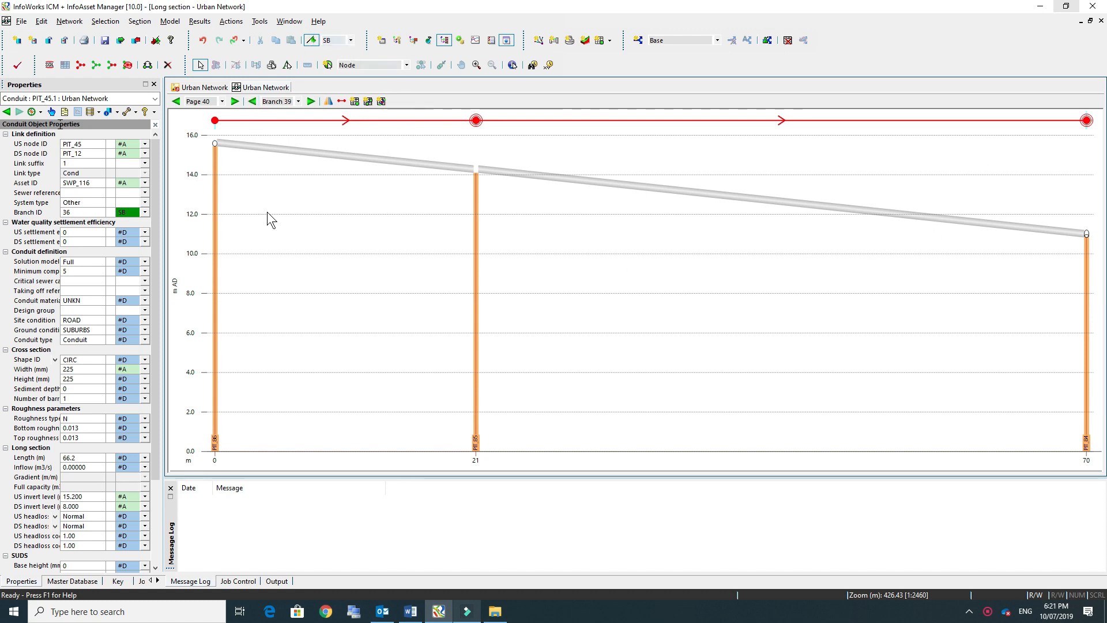
Add the Ground model from the Storm Tutorial group to the Urban Network GeoPlan.
{"action": "left_click", "coordinate": [68, 580]}
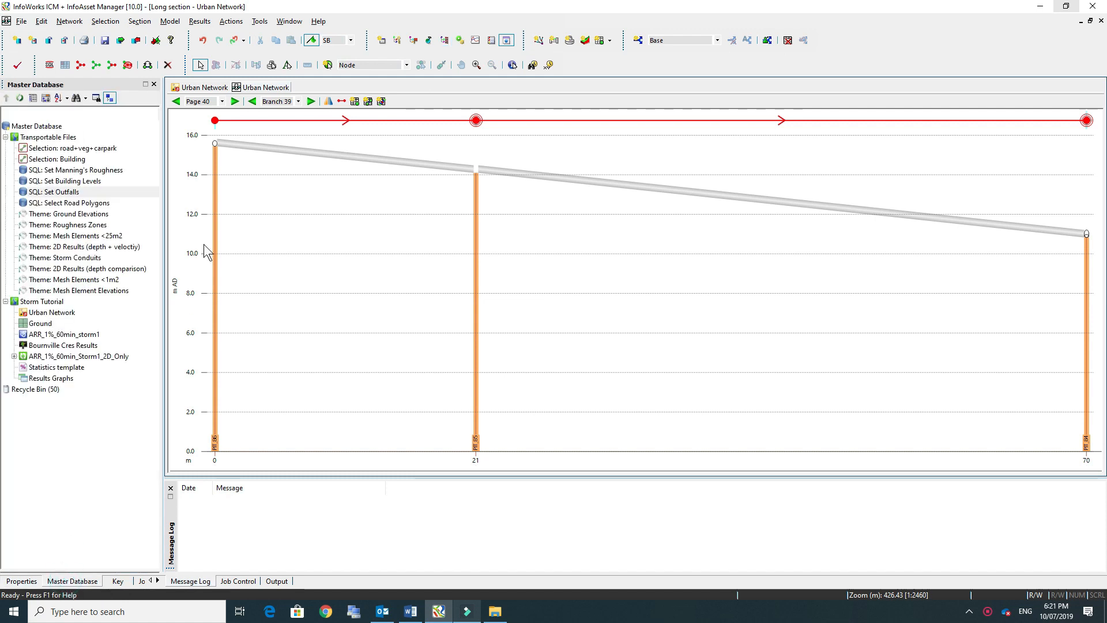
{"action": "left_click", "coordinate": [214, 89]}
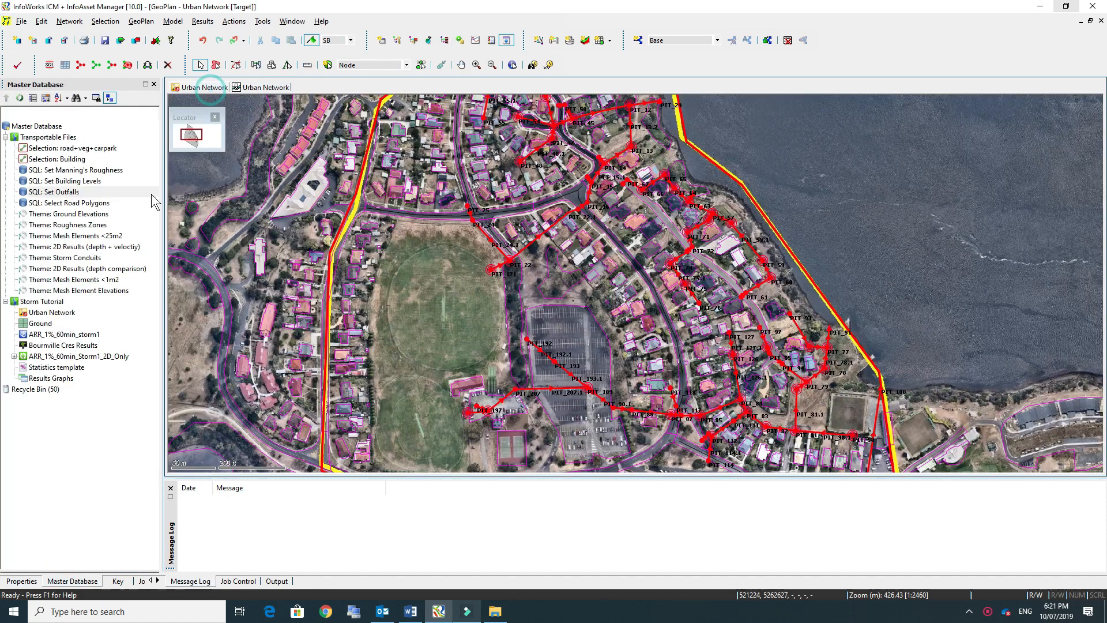
{"action": "left_click", "coordinate": [35, 324]}
{"action": "left_click_drag", "start_coordinate": [35, 327], "coordinate": [458, 295]}
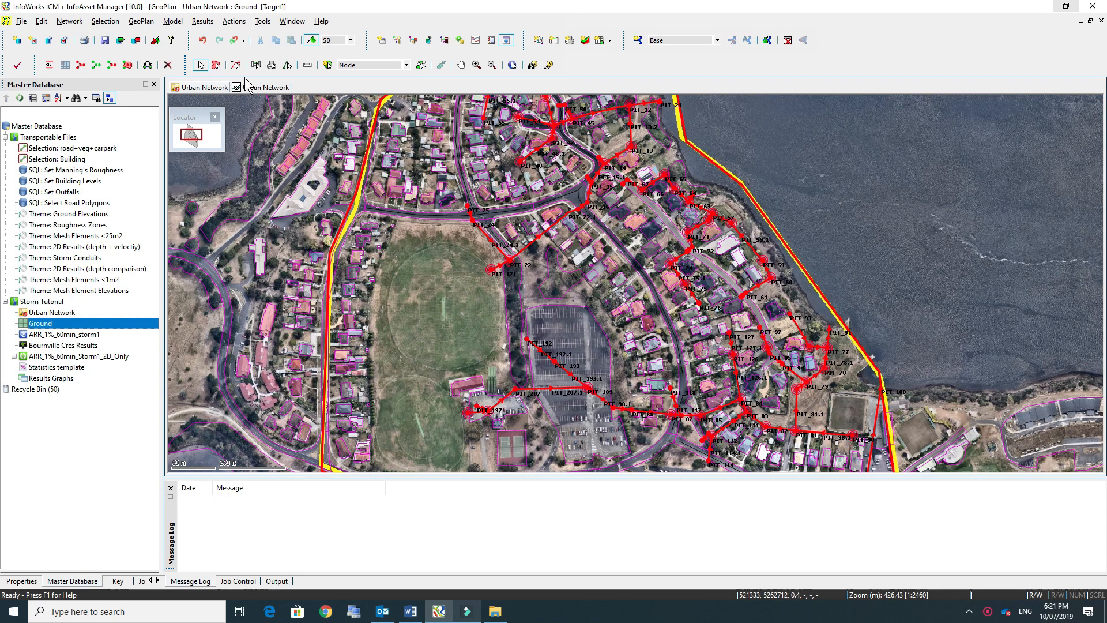
Turn on Show ground model in the long section's properties and apply the change.
{"action": "left_click", "coordinate": [266, 88]}
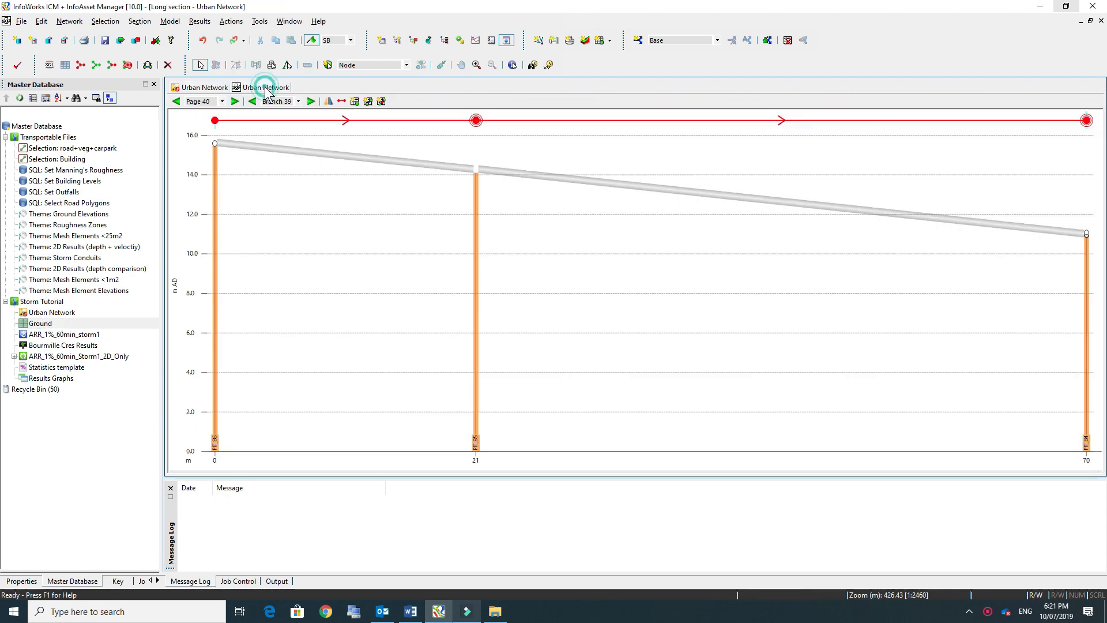
{"action": "right_click", "coordinate": [603, 275]}
{"action": "left_click", "coordinate": [679, 483]}
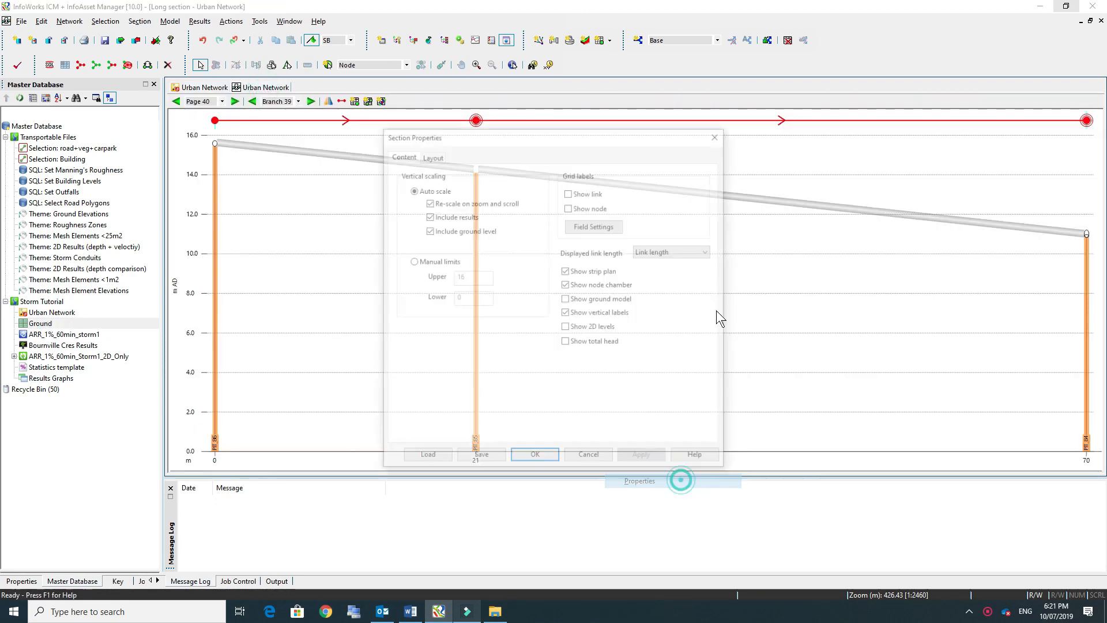
{"action": "left_click", "coordinate": [599, 301]}
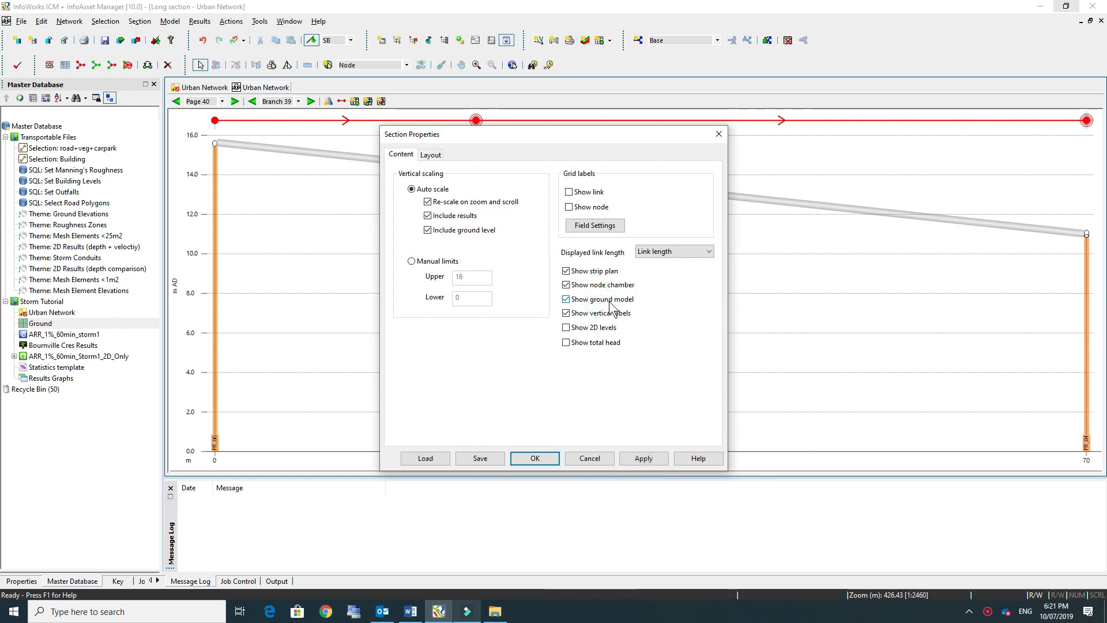
{"action": "left_click", "coordinate": [644, 458]}
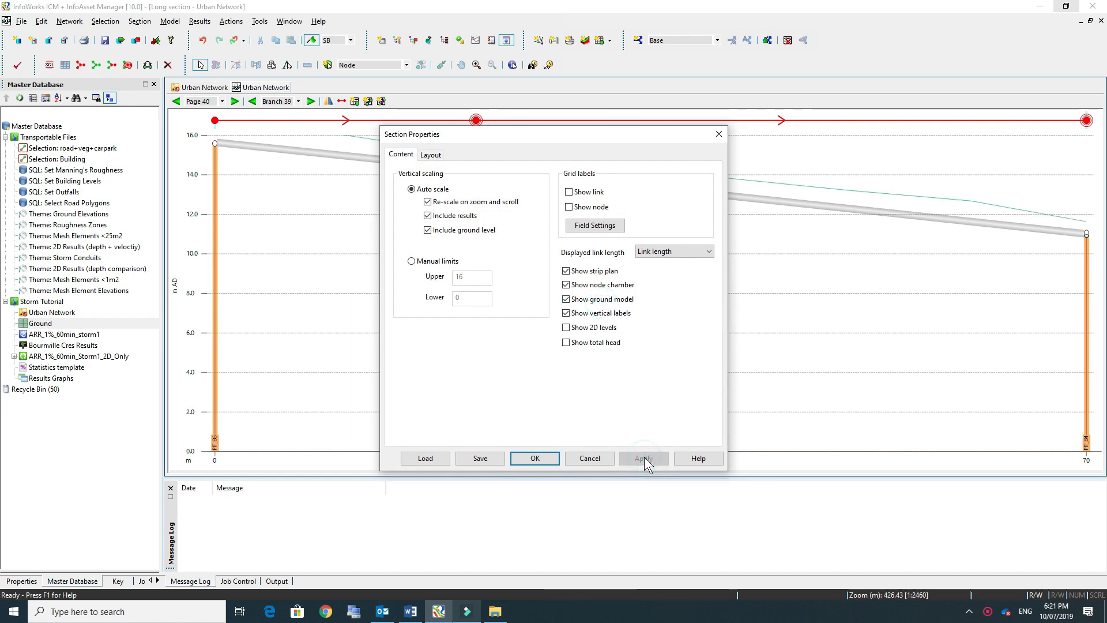
Accept the section properties and step back through the branch long sections from Branch 39 to Branch 30.
{"action": "left_click", "coordinate": [542, 460]}
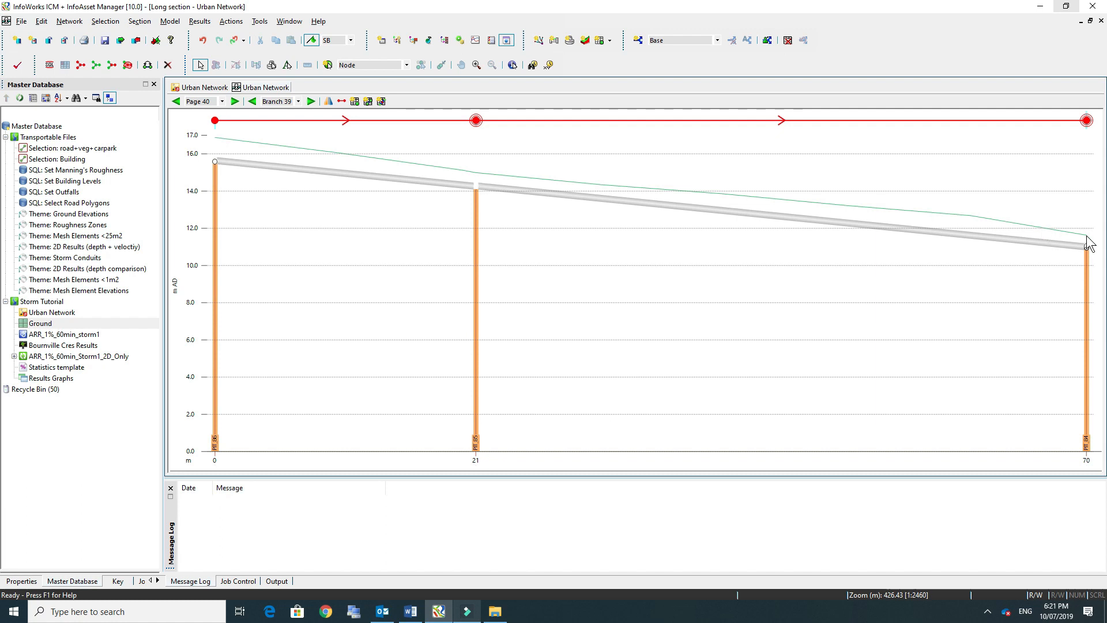
{"action": "left_click", "coordinate": [252, 102]}
{"action": "left_click", "coordinate": [252, 102]}
{"action": "left_click", "coordinate": [252, 102]}
{"action": "left_click", "coordinate": [252, 102]}
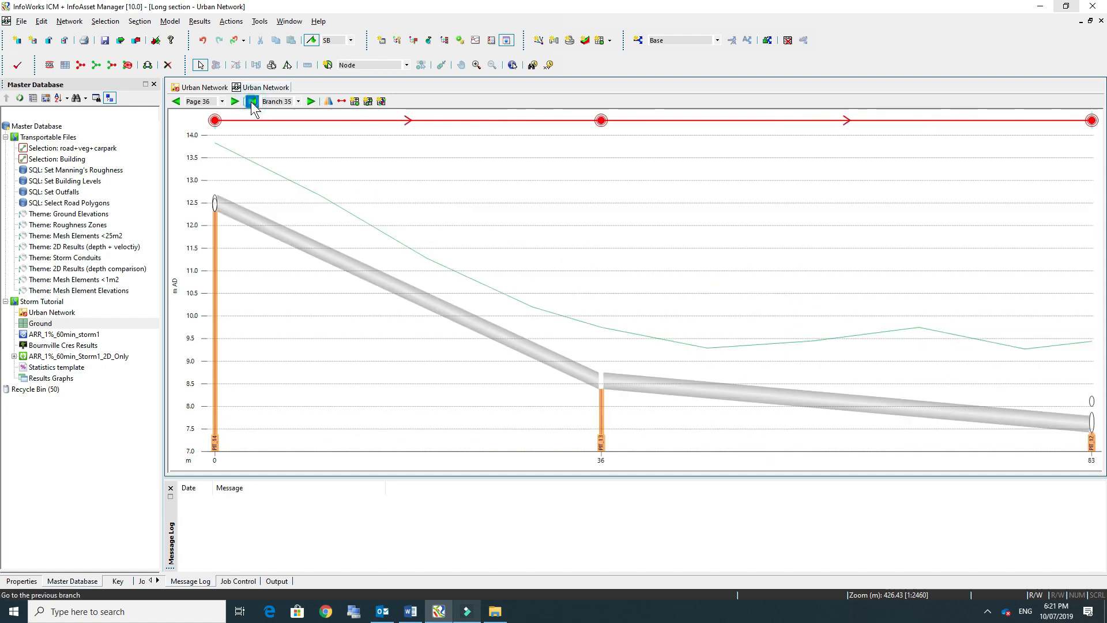
{"action": "left_click", "coordinate": [252, 102]}
{"action": "left_click", "coordinate": [252, 102]}
{"action": "left_click", "coordinate": [252, 102]}
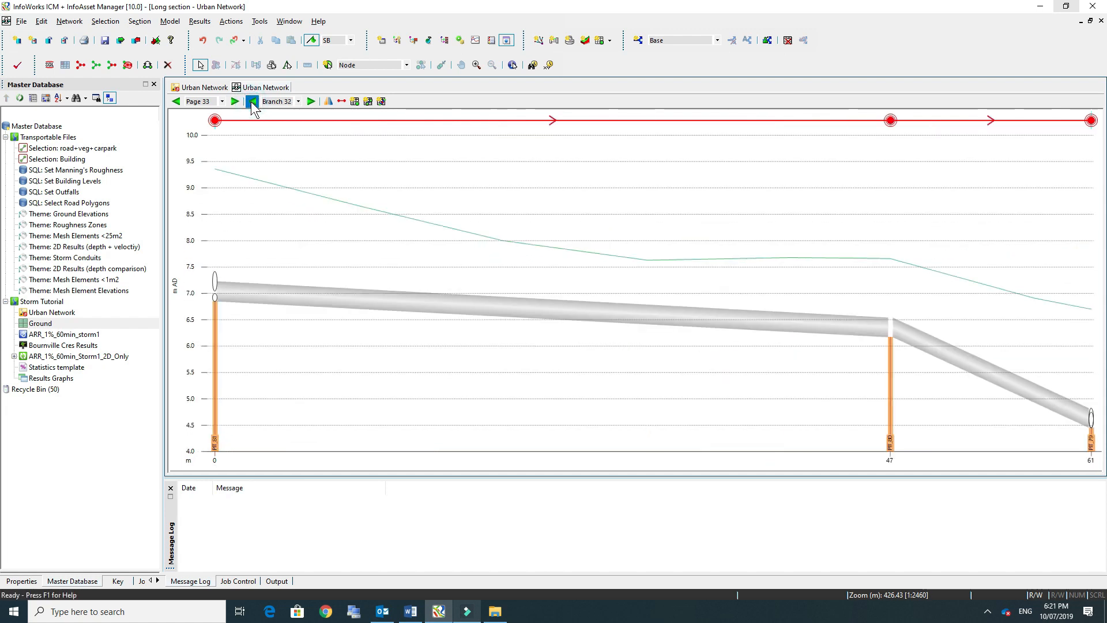
{"action": "left_click", "coordinate": [252, 102]}
{"action": "left_click", "coordinate": [252, 102]}
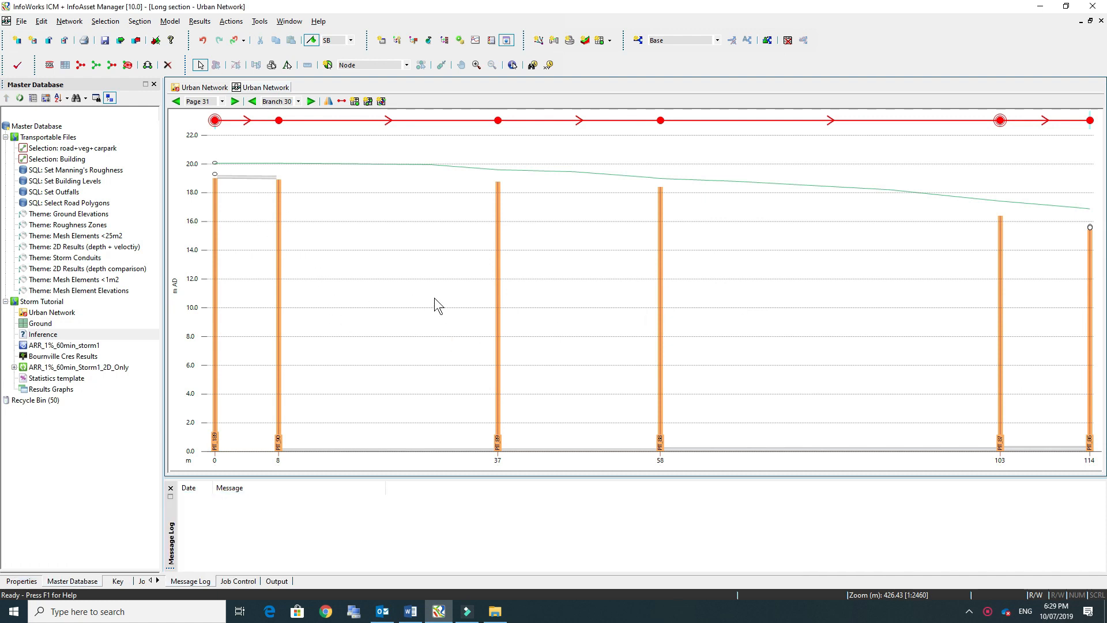
Create a new Inference object in the Storm Tutorial group and open it for editing.
{"action": "right_click", "coordinate": [59, 303]}
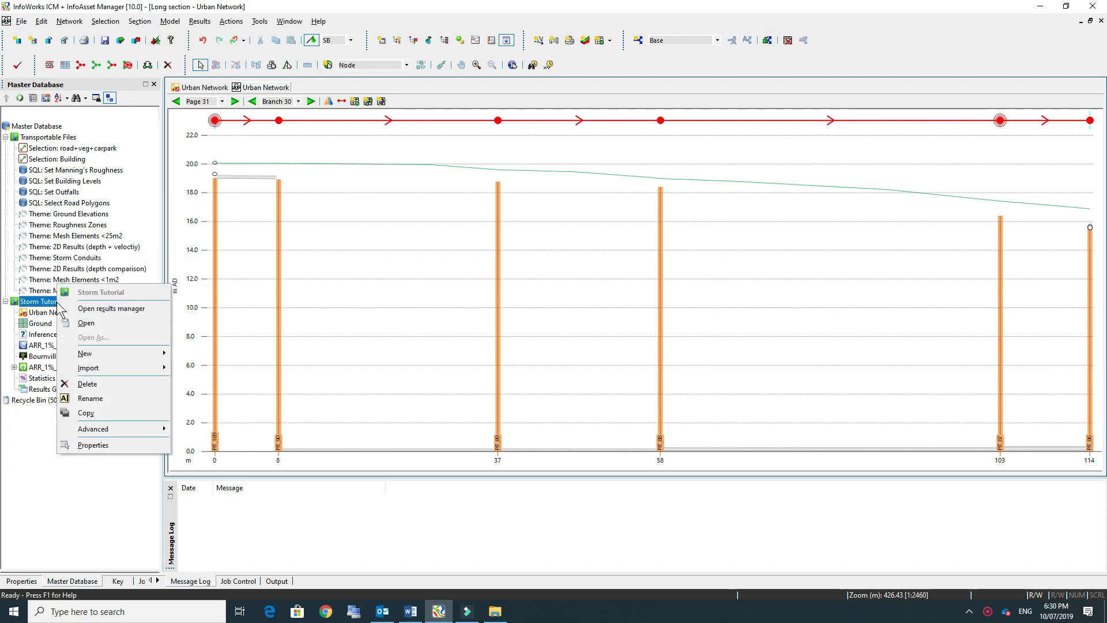
{"action": "mouse_move", "coordinate": [118, 356]}
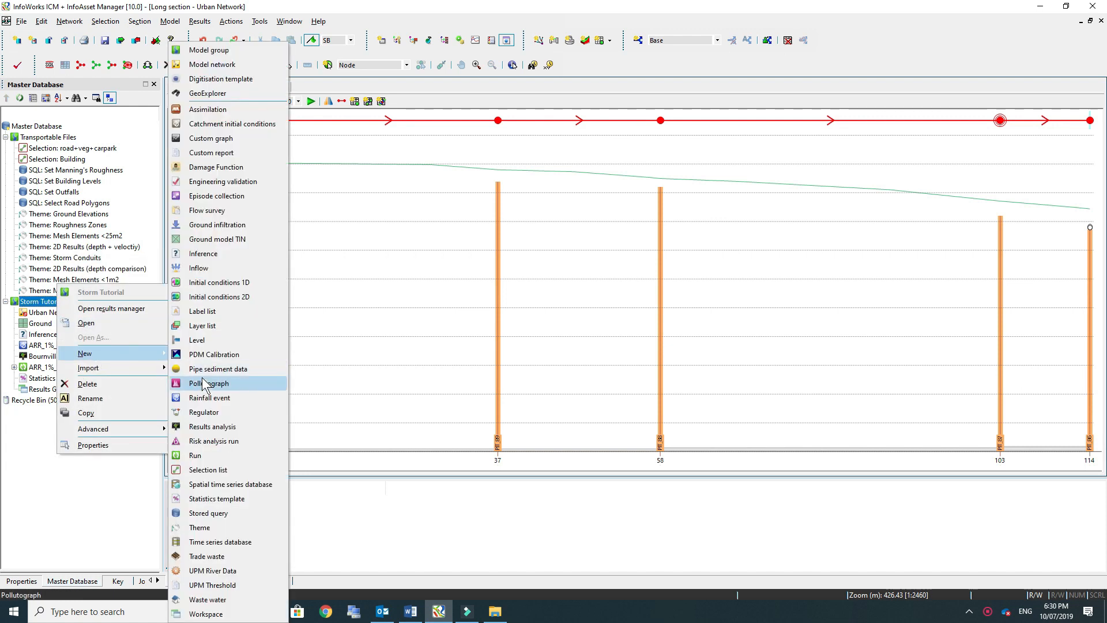
{"action": "left_click", "coordinate": [206, 254]}
{"action": "left_click", "coordinate": [571, 323]}
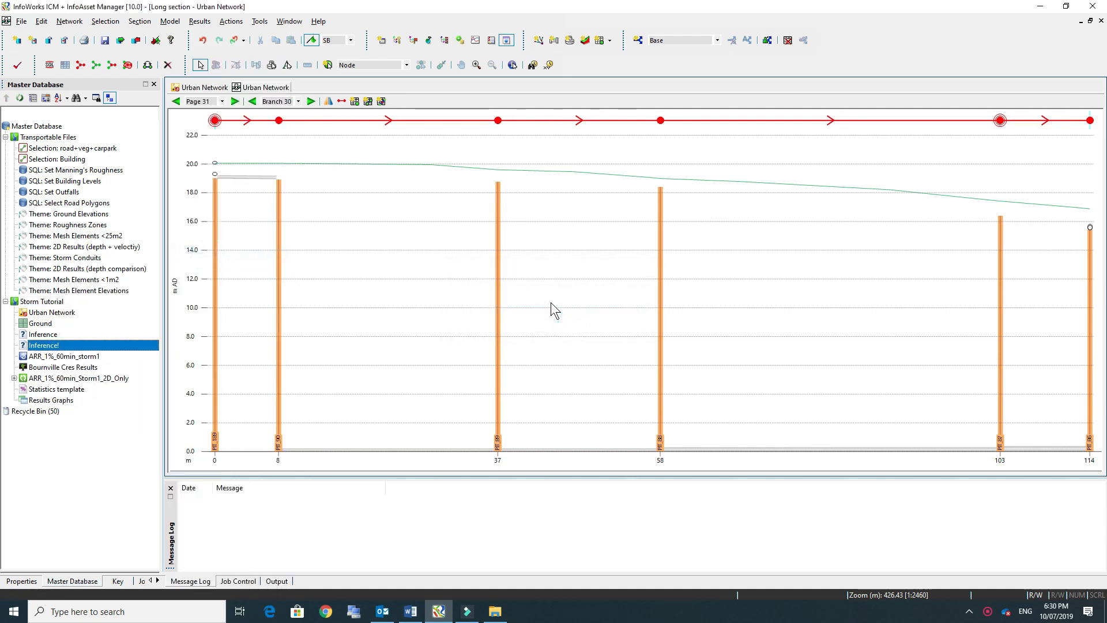
{"action": "double_click", "coordinate": [55, 345]}
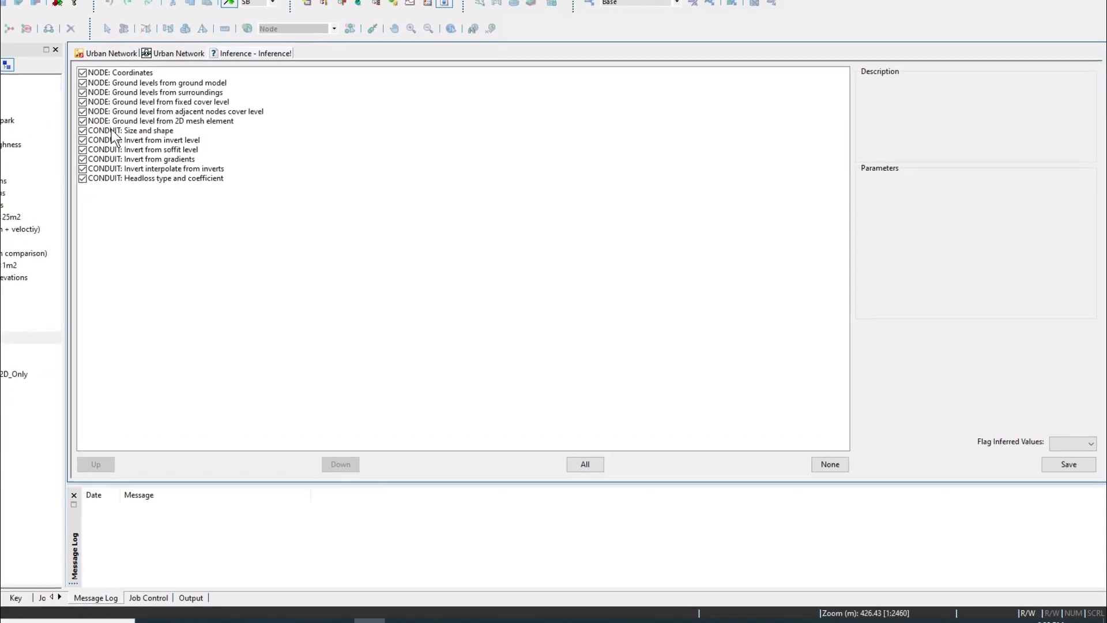
Deselect all inference rules and enable only the node rule Ground level from 2D mesh element.
{"action": "left_click", "coordinate": [818, 466]}
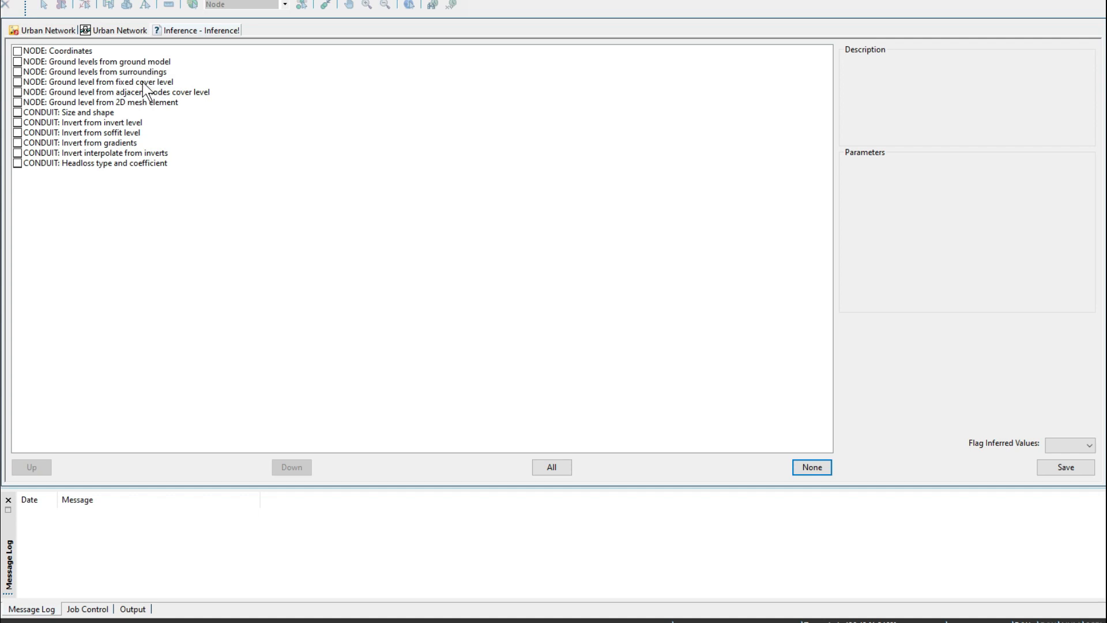
{"action": "left_click", "coordinate": [146, 62]}
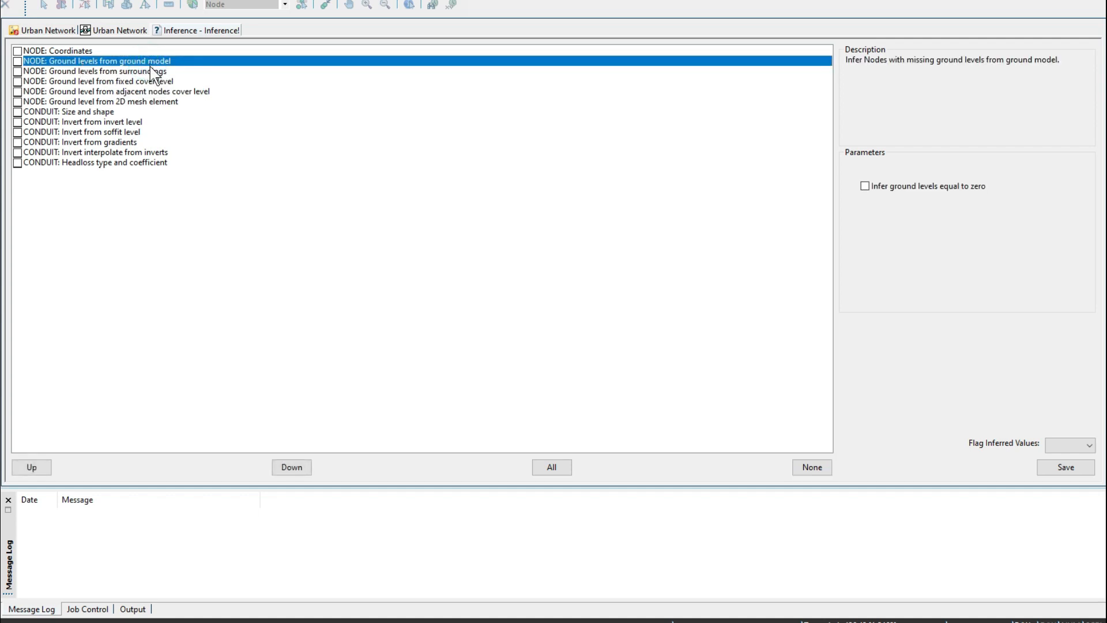
{"action": "left_click", "coordinate": [151, 102]}
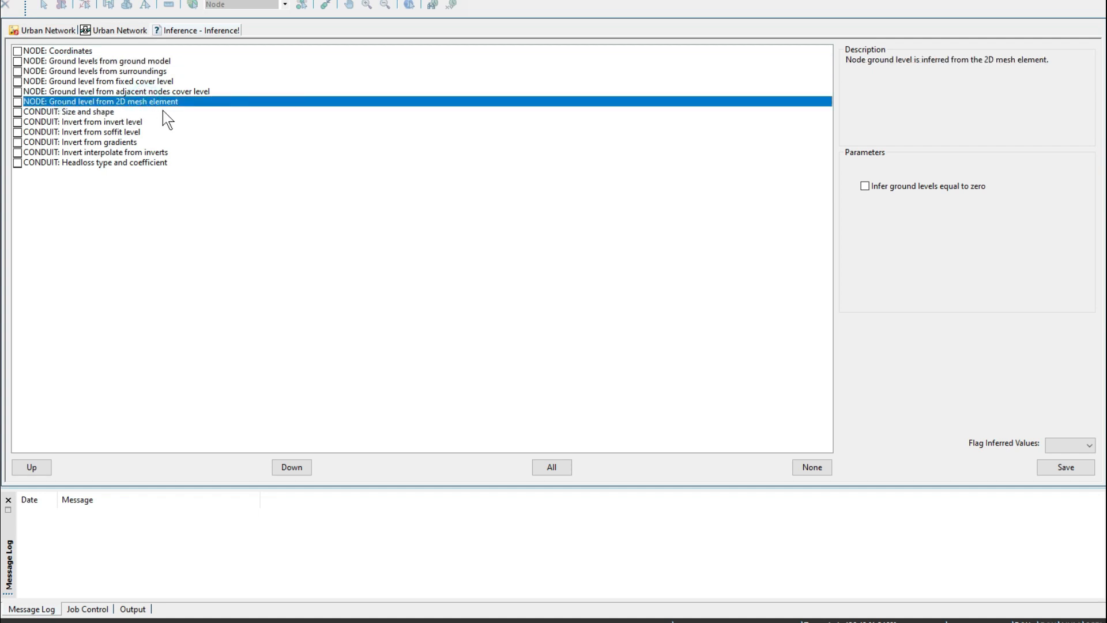
{"action": "left_click", "coordinate": [18, 102]}
Enable the conduit rules Size and shape and Invert from invert level, using chamber floors if required for the inverts.
{"action": "left_click", "coordinate": [60, 112]}
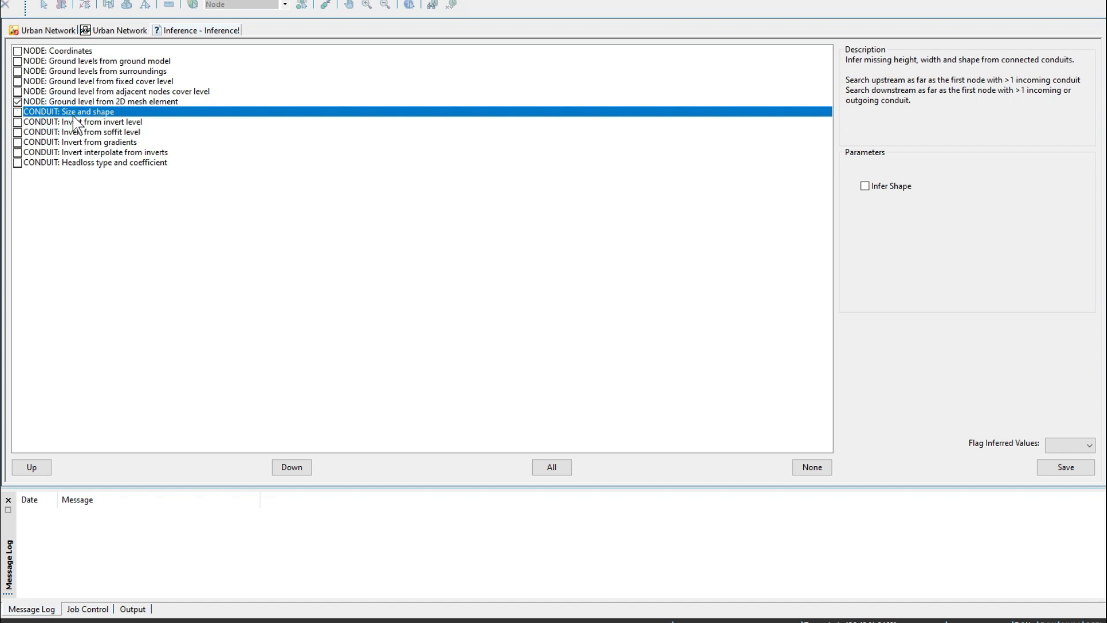
{"action": "left_click", "coordinate": [17, 112]}
{"action": "left_click", "coordinate": [84, 123]}
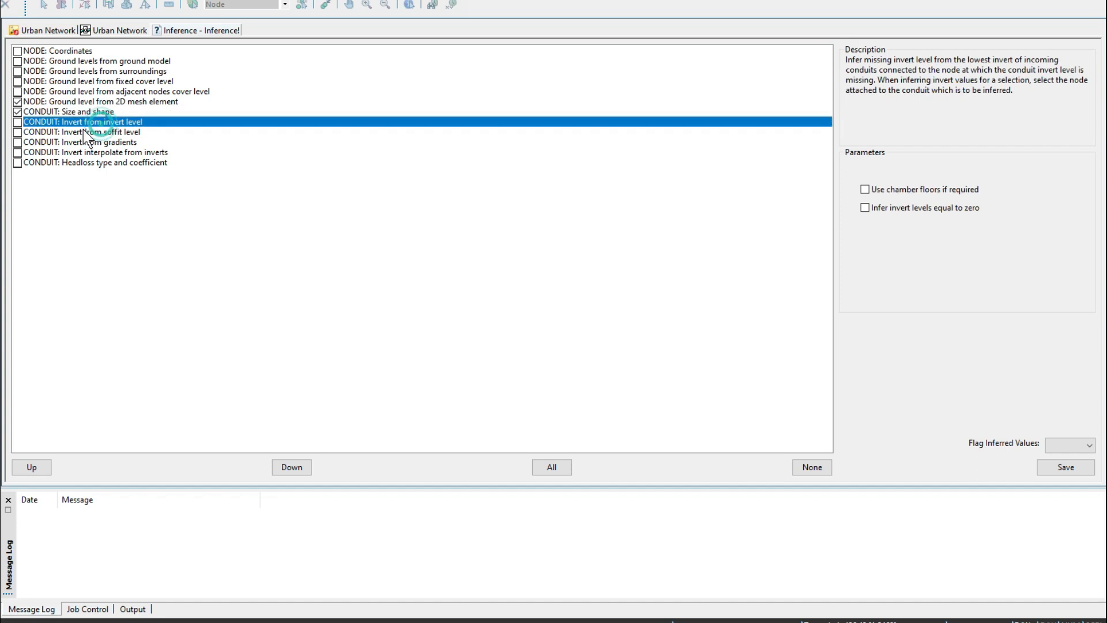
{"action": "left_click", "coordinate": [17, 121]}
{"action": "left_click", "coordinate": [897, 190]}
Enable the conduit rules Invert interpolate from inverts and Headloss type and coefficient, inferring headloss with default flags (#D).
{"action": "left_click", "coordinate": [79, 132]}
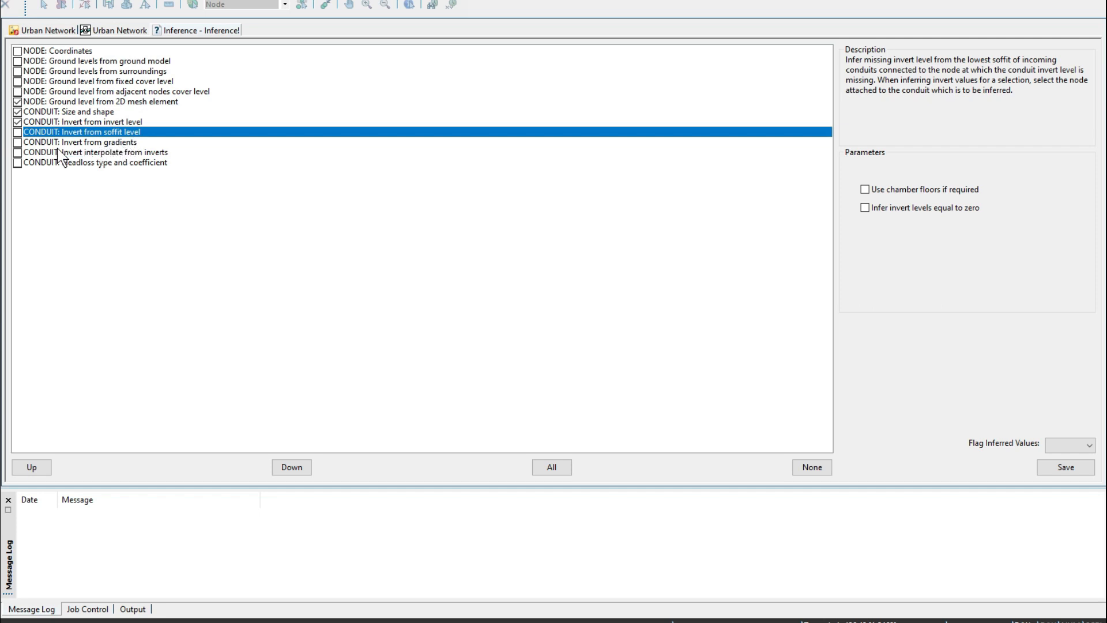
{"action": "left_click", "coordinate": [94, 144]}
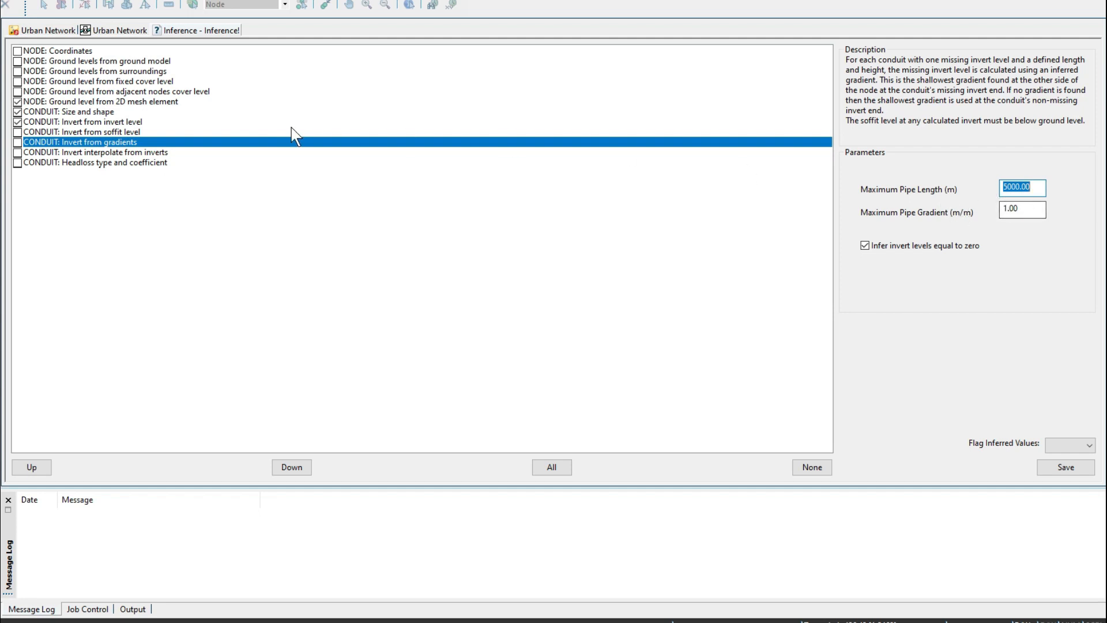
{"action": "left_click", "coordinate": [82, 153]}
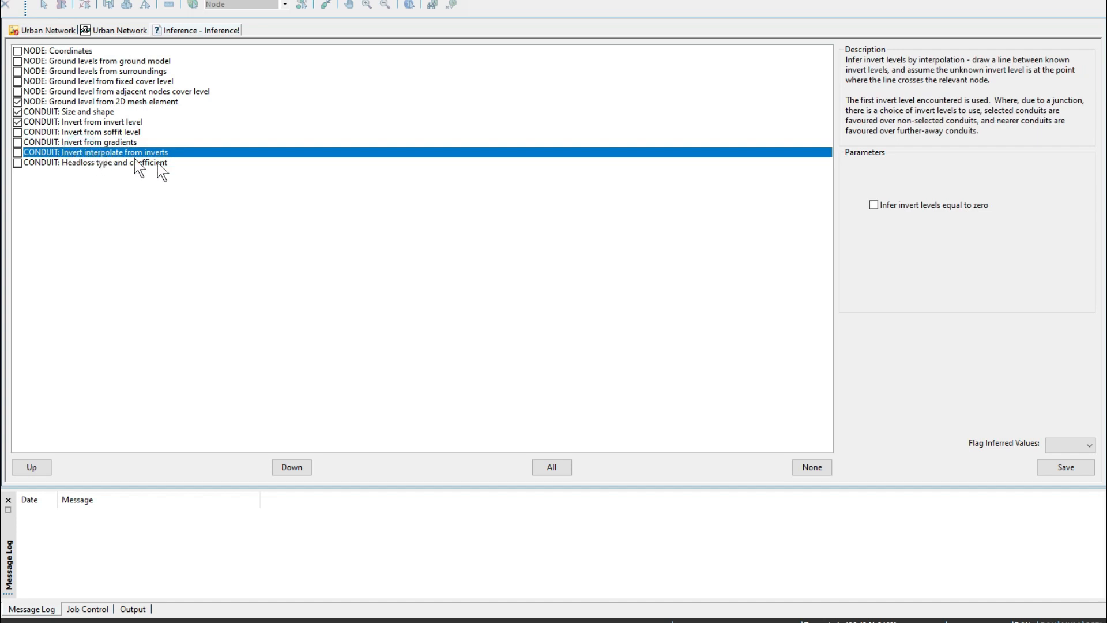
{"action": "left_click", "coordinate": [18, 153]}
{"action": "left_click", "coordinate": [18, 164]}
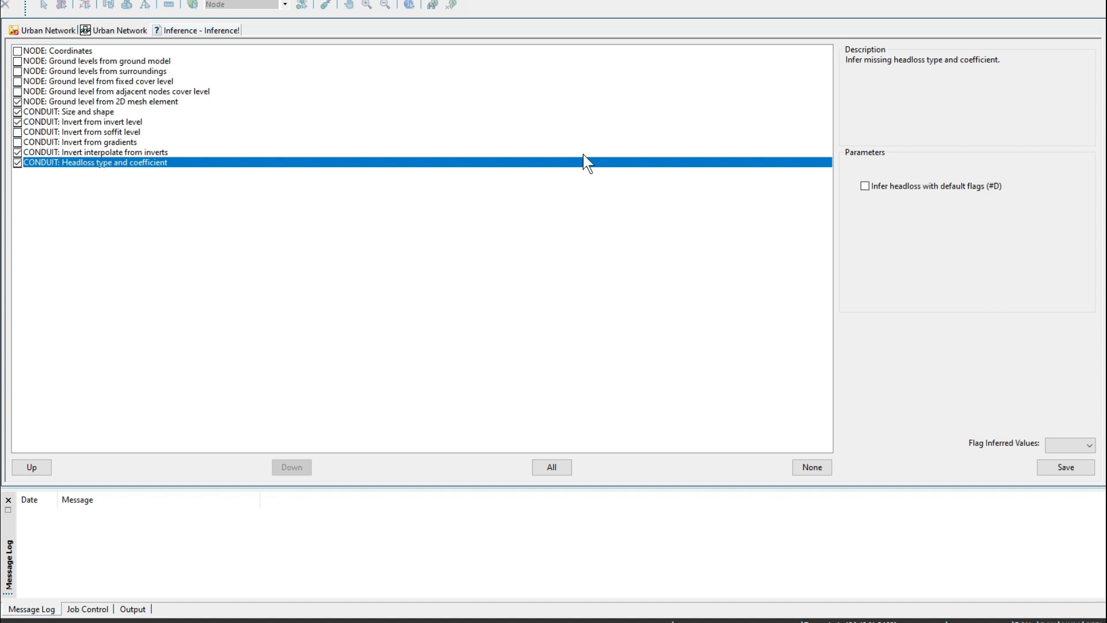
{"action": "left_click", "coordinate": [865, 187]}
Set the flag for inferred values to SB and save the inference.
{"action": "left_click", "coordinate": [1060, 444]}
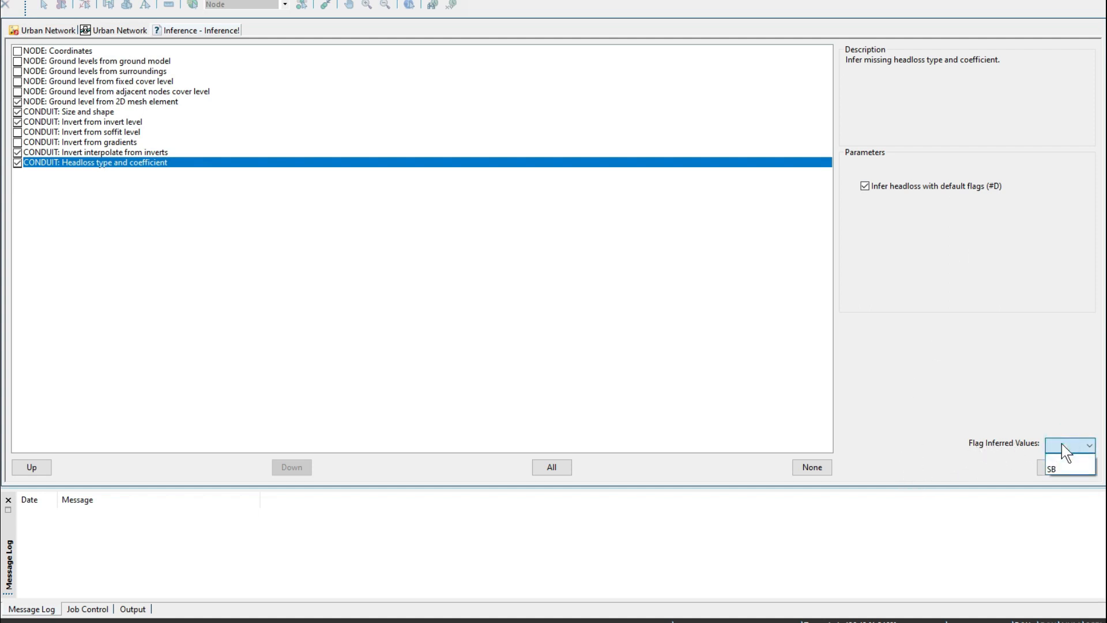
{"action": "left_click", "coordinate": [1056, 465]}
{"action": "left_click", "coordinate": [1068, 467]}
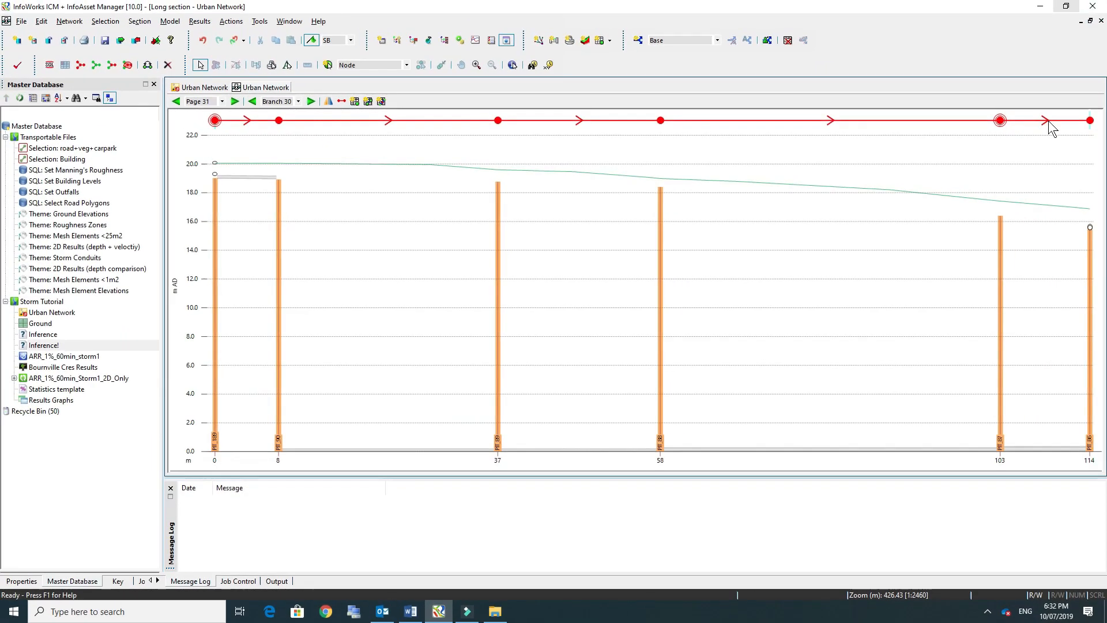
Apply the newly saved inference to the Urban Network in its GeoPlan.
{"action": "left_click", "coordinate": [196, 87]}
{"action": "left_click_drag", "start_coordinate": [42, 345], "coordinate": [420, 304]}
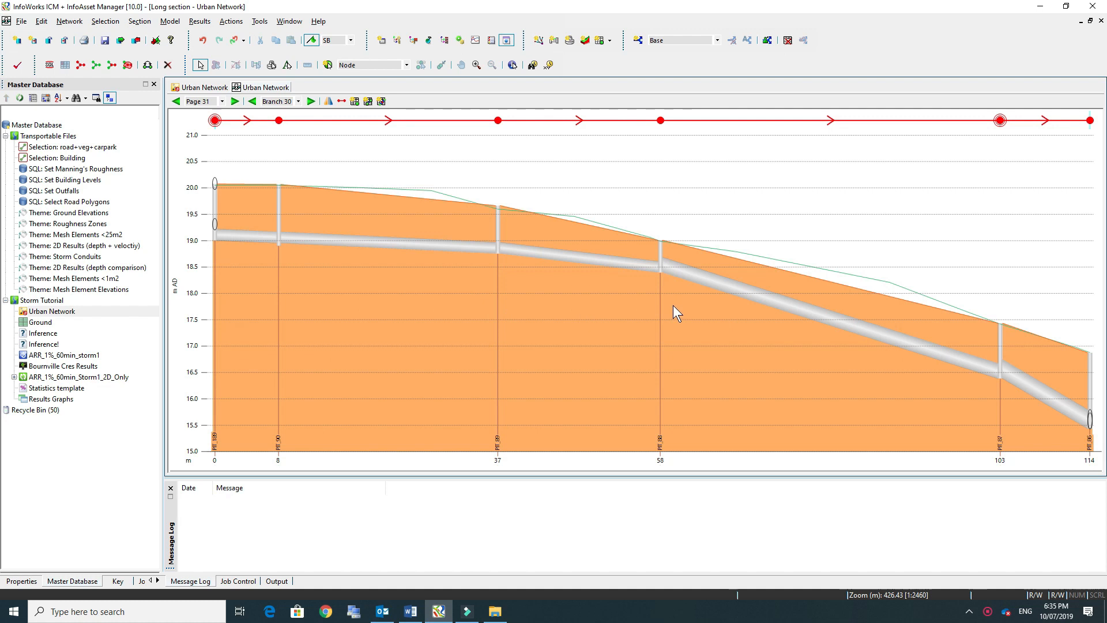
Commit the Urban Network changes with the comment "Added 1d Network and cleansed for model", validating the Base scenario first.
{"action": "left_click", "coordinate": [216, 87]}
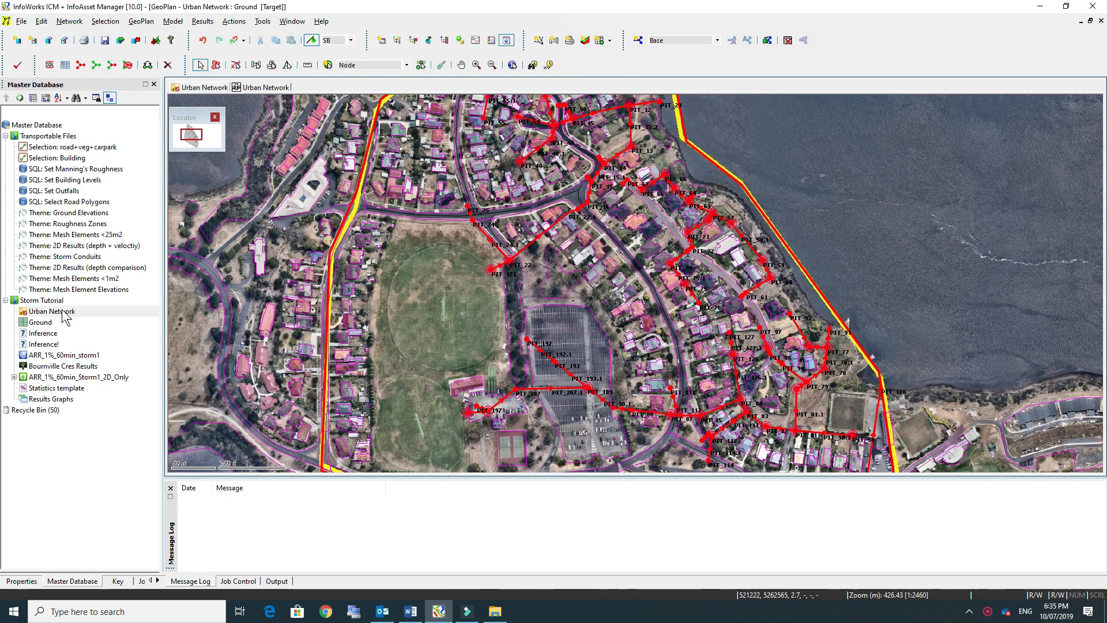
{"action": "right_click", "coordinate": [63, 313]}
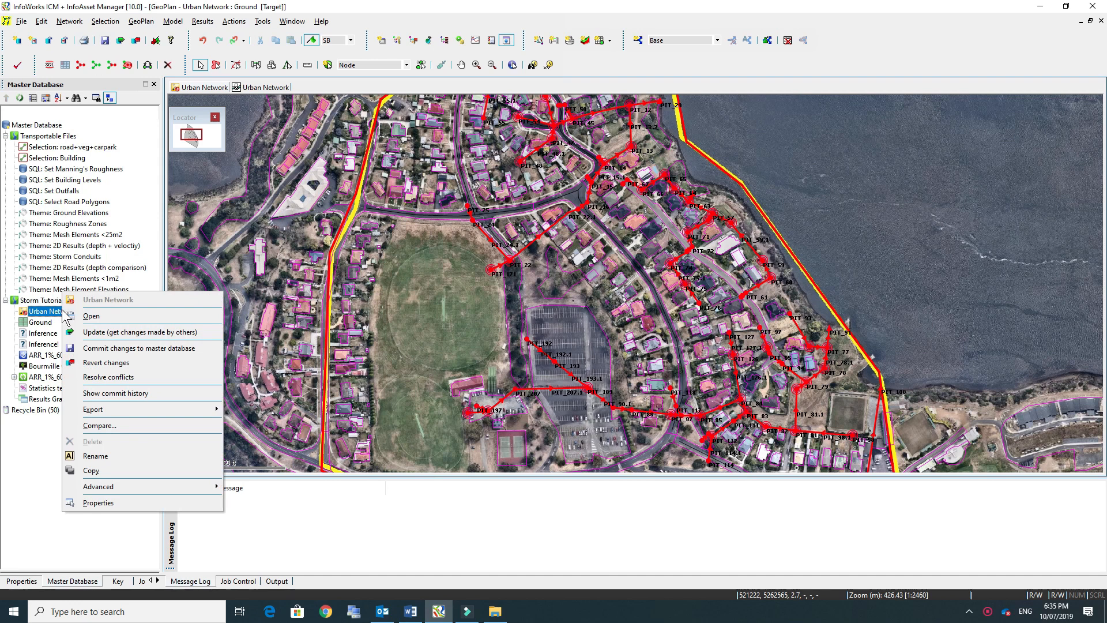
{"action": "left_click", "coordinate": [102, 348]}
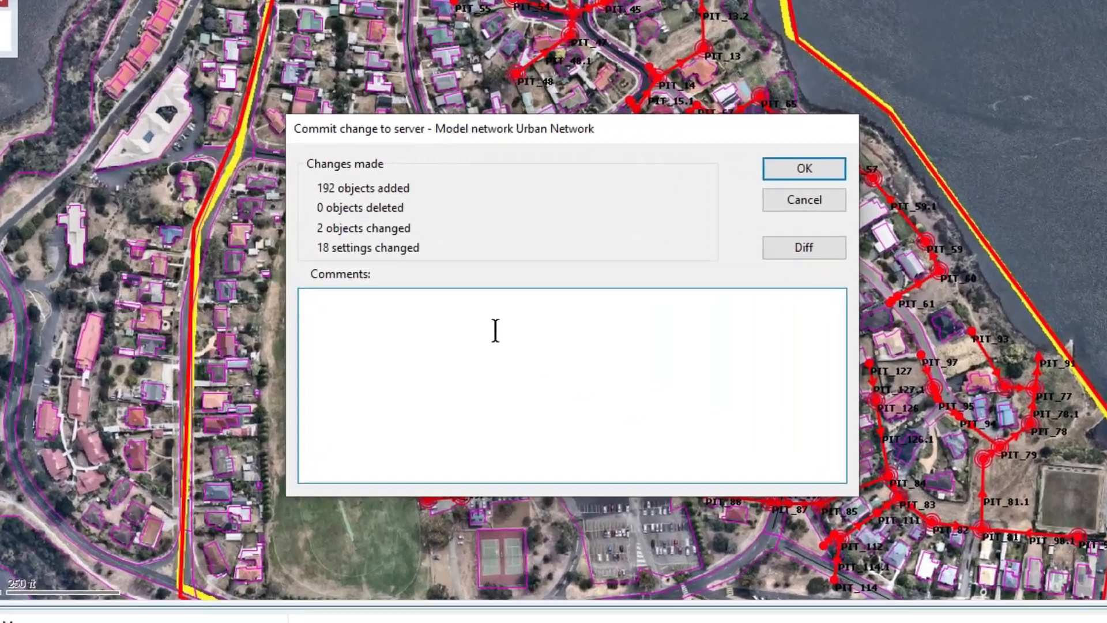
{"action": "type", "text": "Added 1d Network and cleansed for model"}
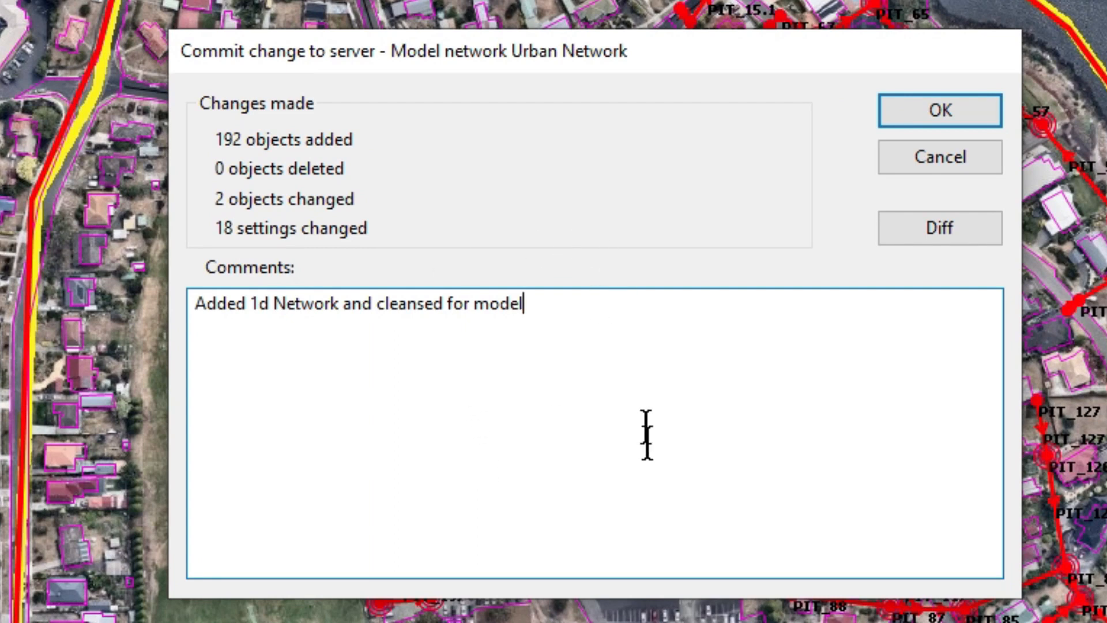
{"action": "left_click", "coordinate": [967, 115]}
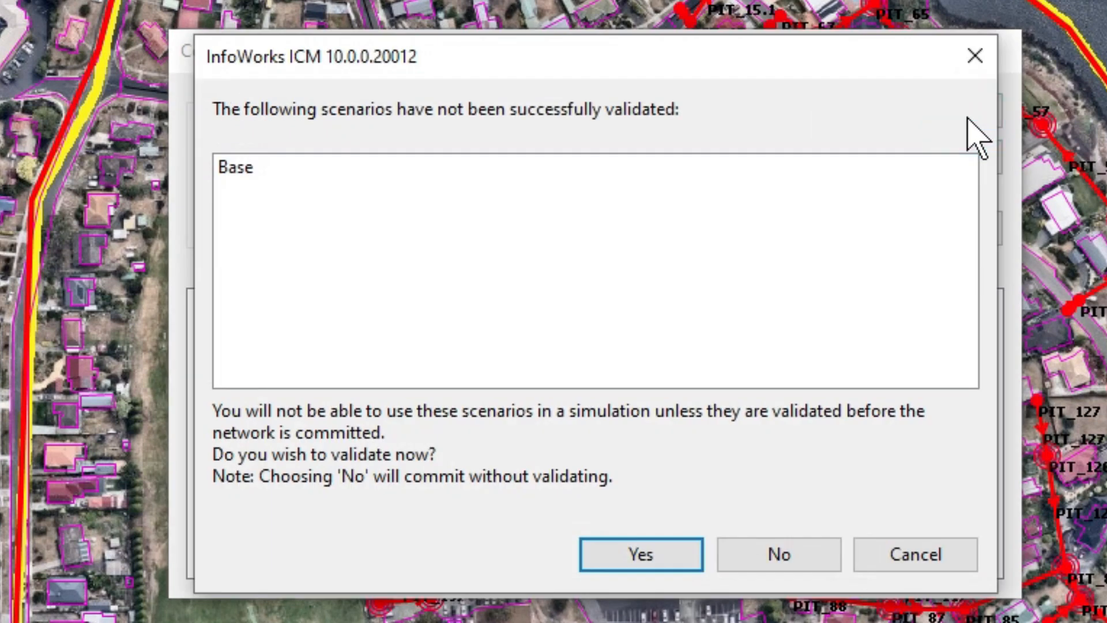
{"action": "left_click", "coordinate": [631, 553]}
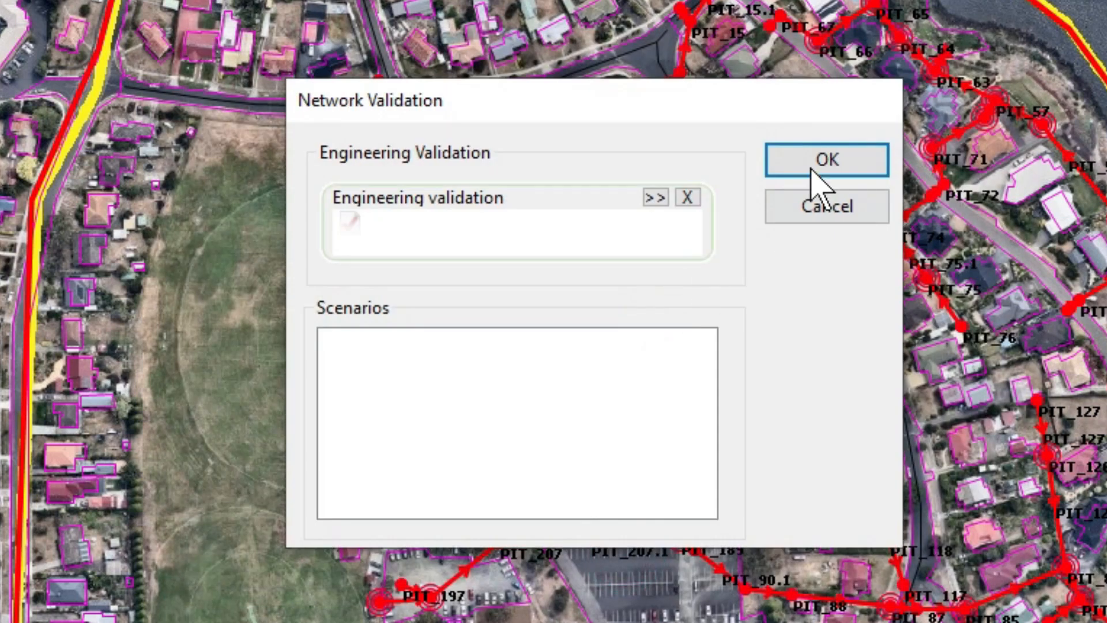
{"action": "left_click", "coordinate": [813, 168]}
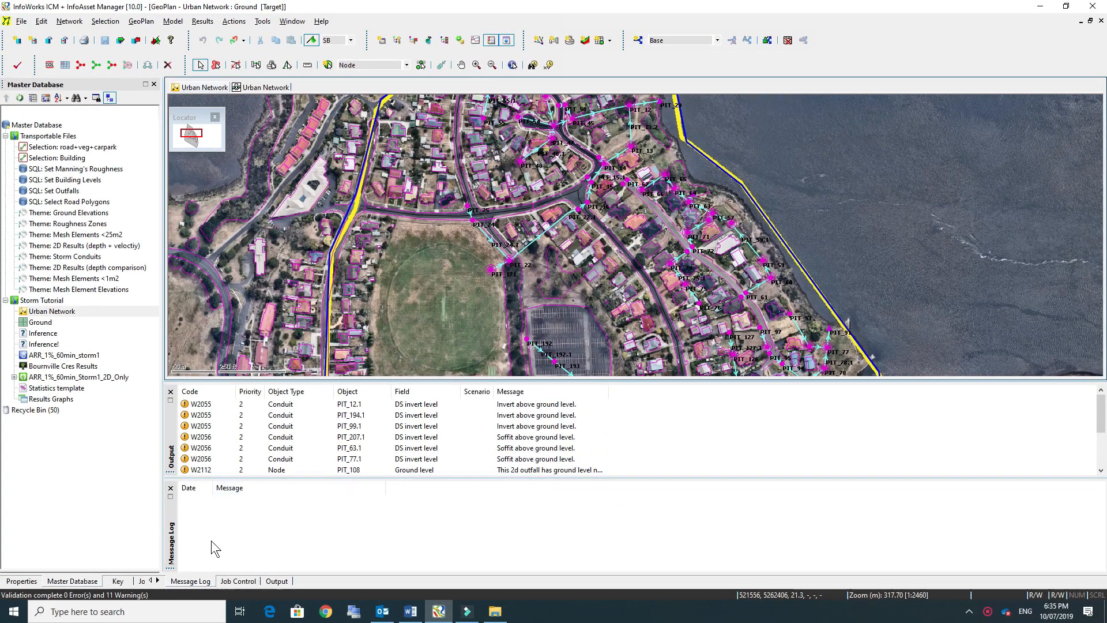
Review the validation messages for conduits and 2D outfalls and inspect the area around PIT_29 on the GeoPlan.
{"action": "scroll", "coordinate": [267, 418], "scroll_direction": "down", "scroll_amount": 2}
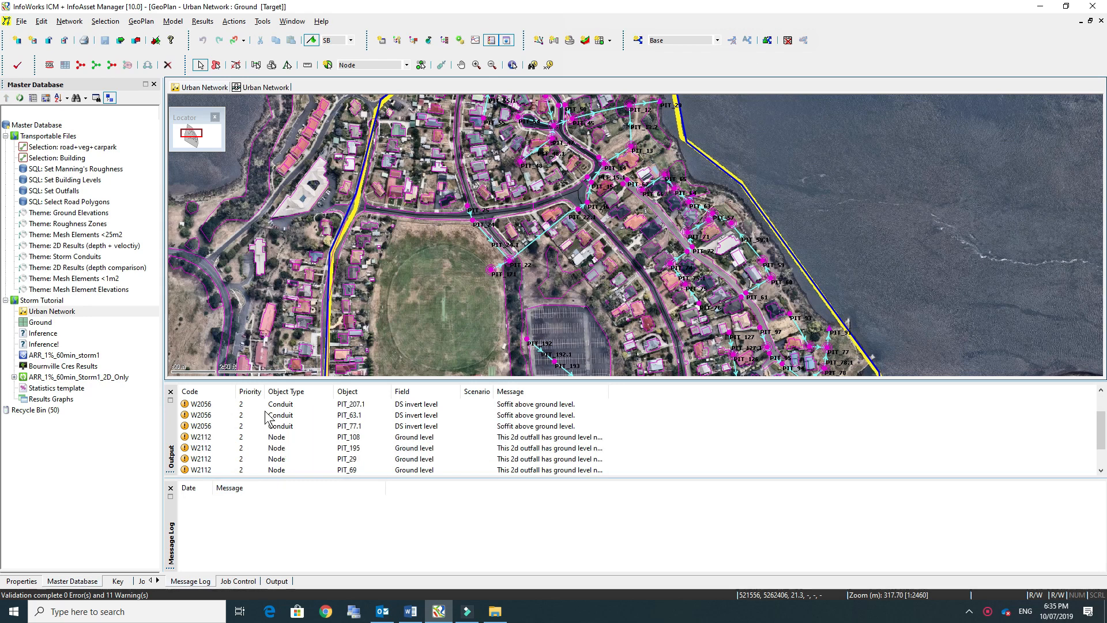
{"action": "scroll", "coordinate": [323, 441], "scroll_direction": "up", "scroll_amount": 2}
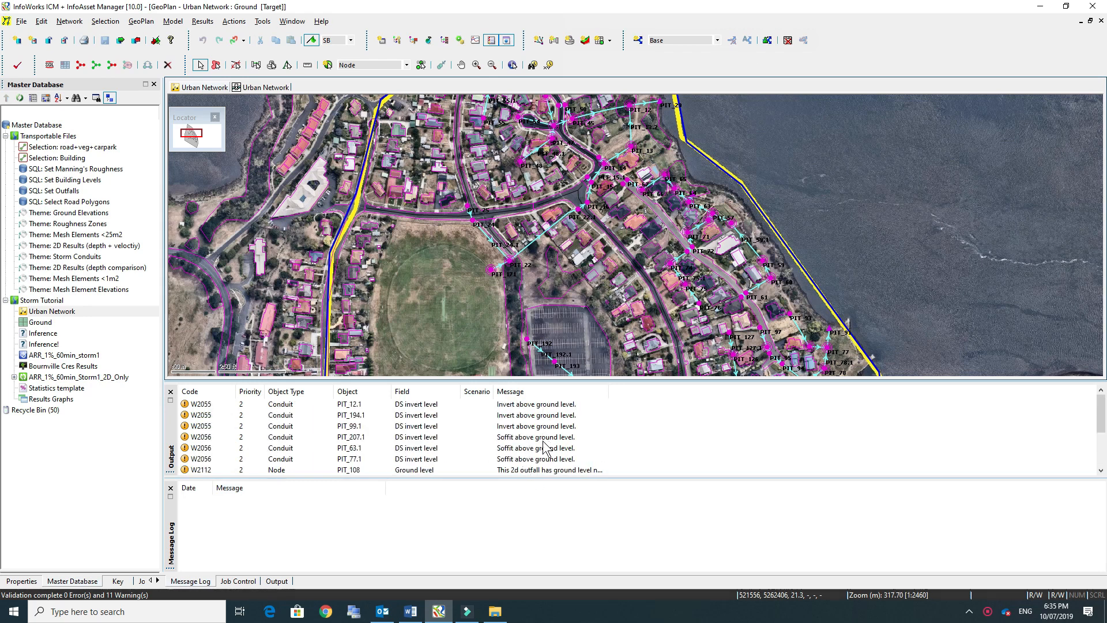
{"action": "scroll", "coordinate": [557, 432], "scroll_direction": "down", "scroll_amount": 1}
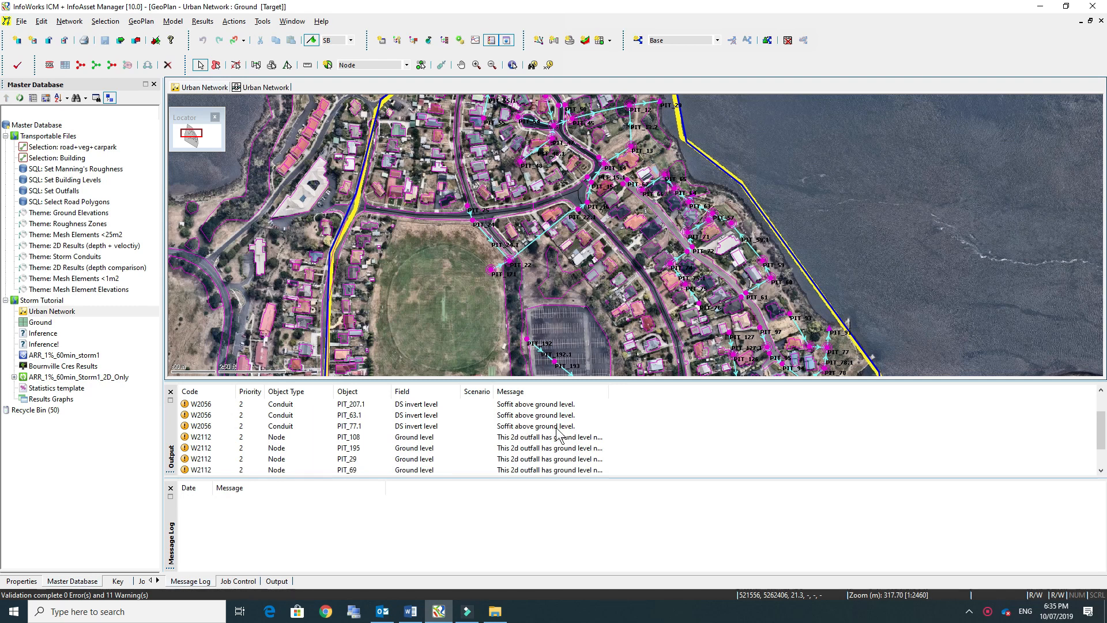
{"action": "left_click_drag", "start_coordinate": [659, 104], "coordinate": [633, 172]}
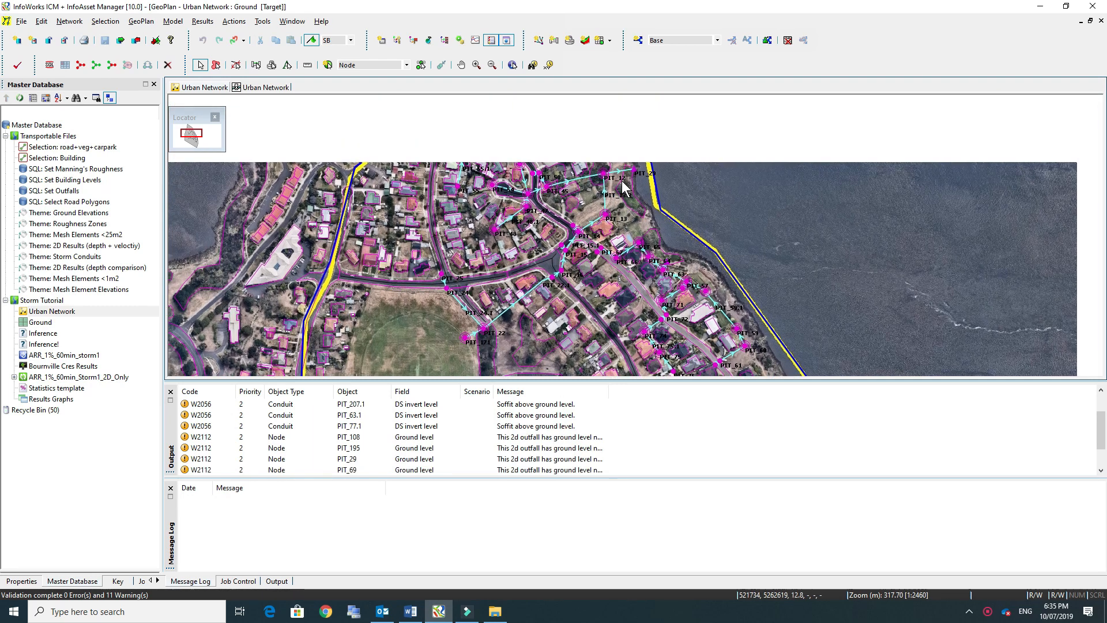